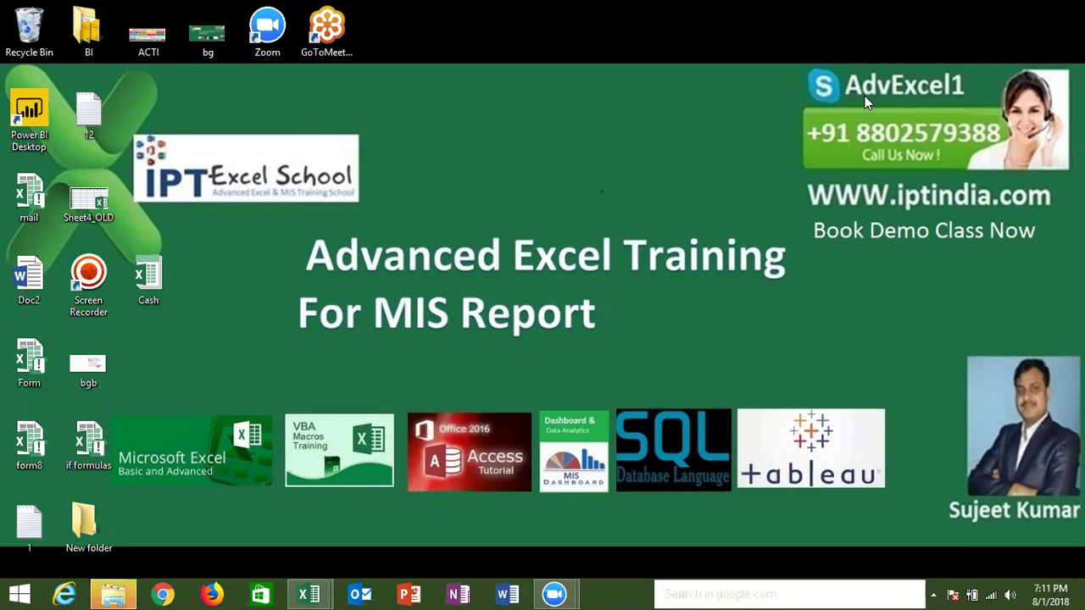
Step: Search 'access' on the Windows 8 Start screen and launch Microsoft Access
key("super")
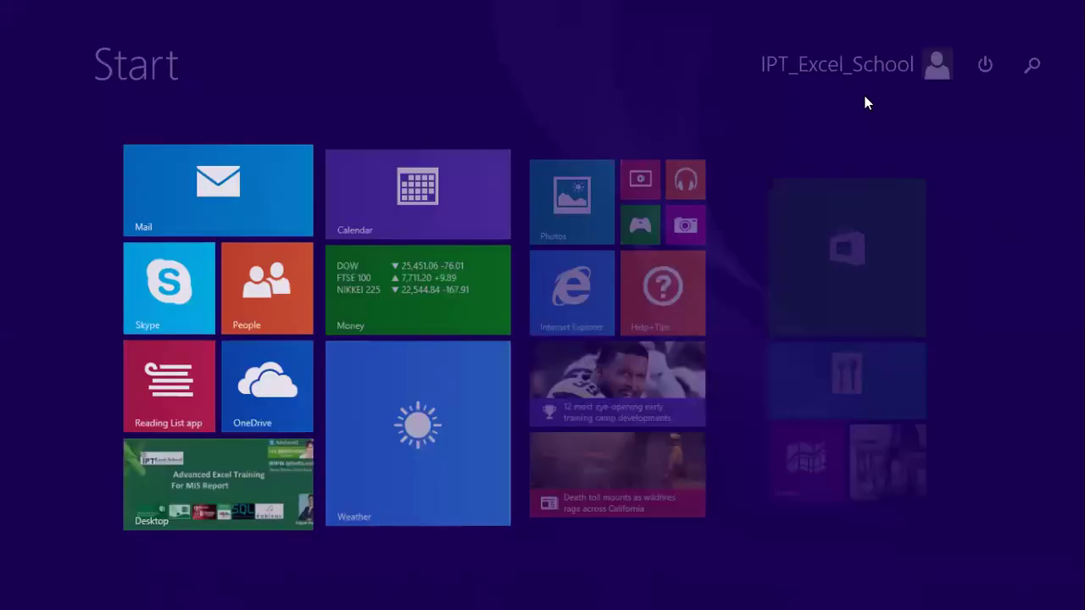
type("20")
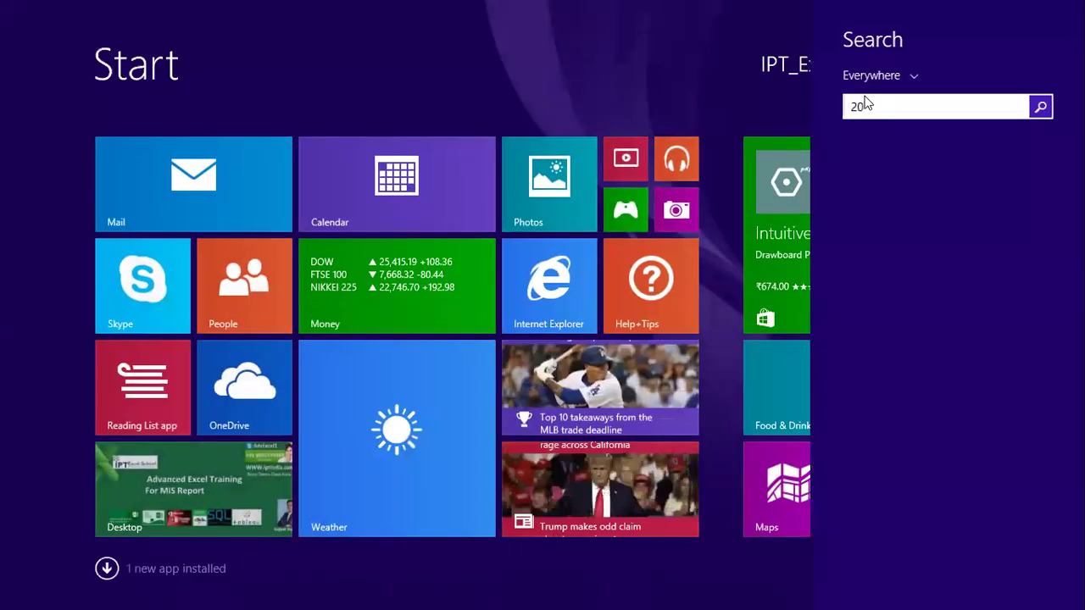
type("1816")
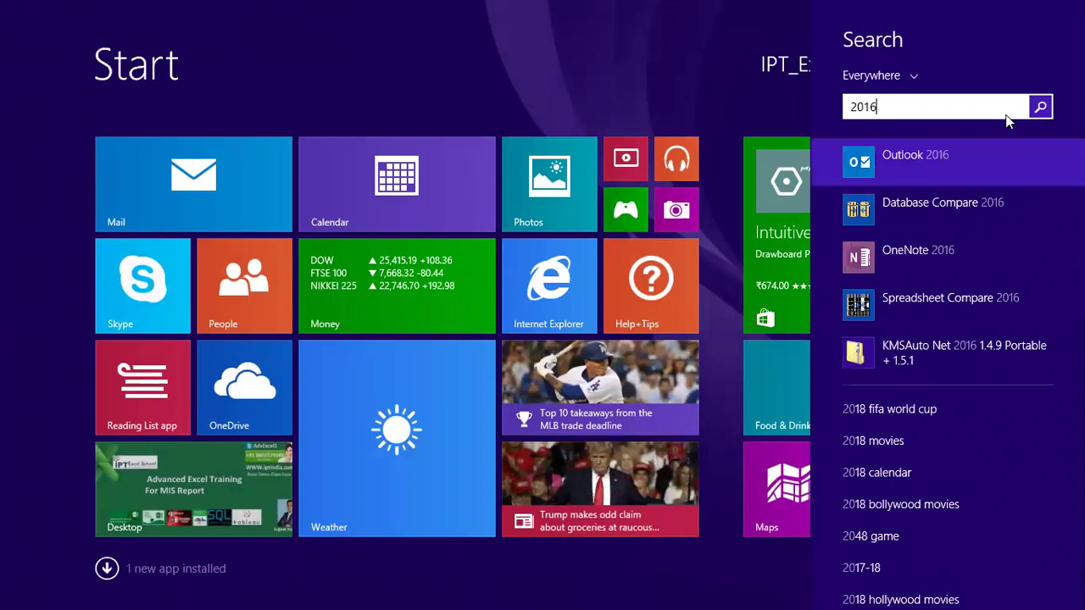
key("BackSpace")
key("BackSpace")
key("BackSpace")
key("BackSpace")
type("access")
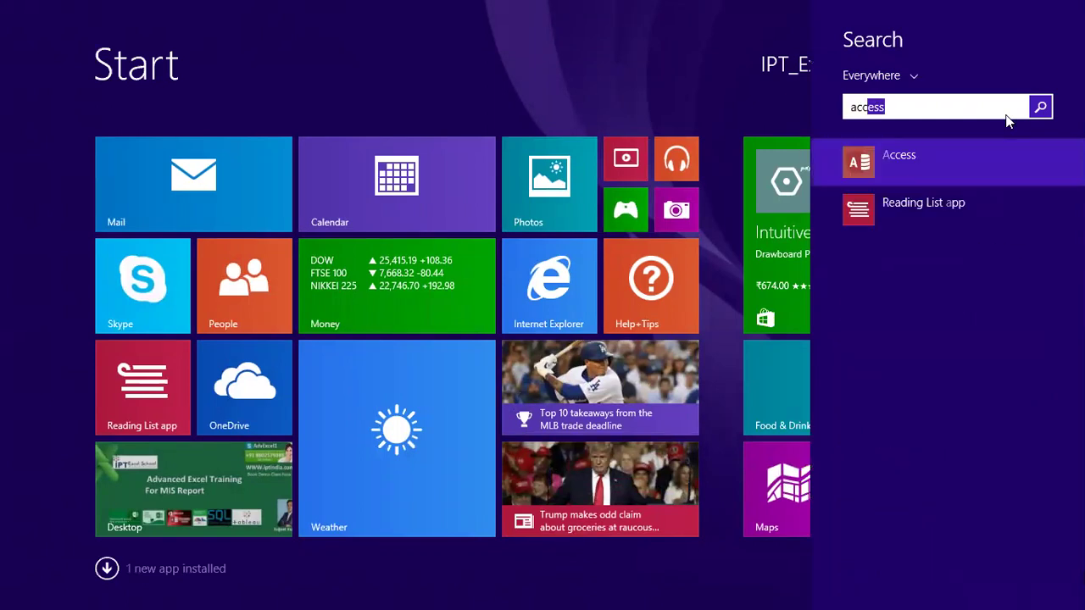
left_click(979, 157)
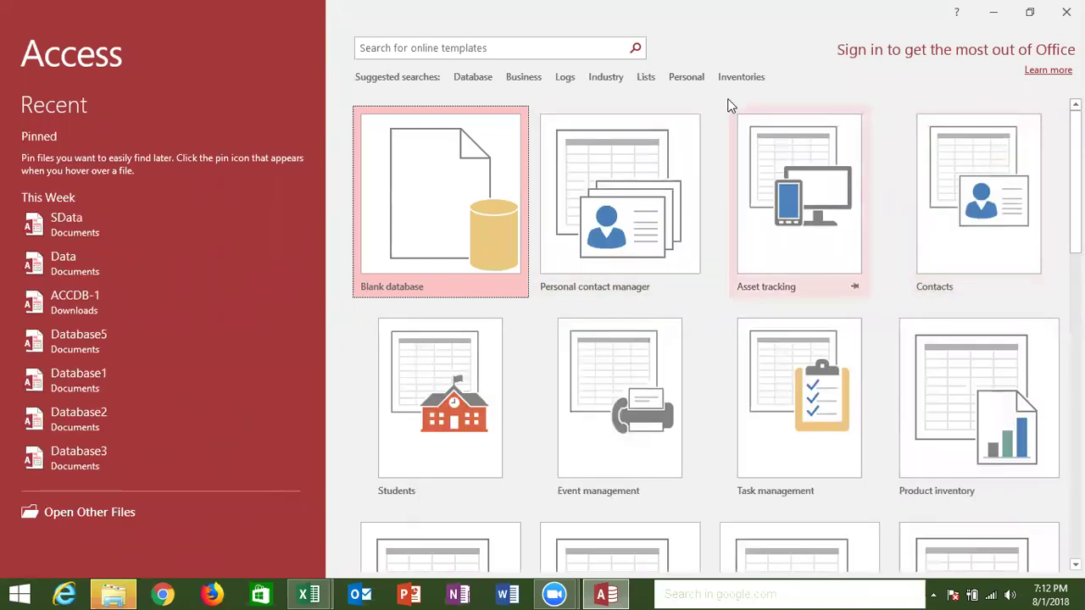
Step: Open the recent SData database, enable its content, and delete all six queries
left_click(71, 224)
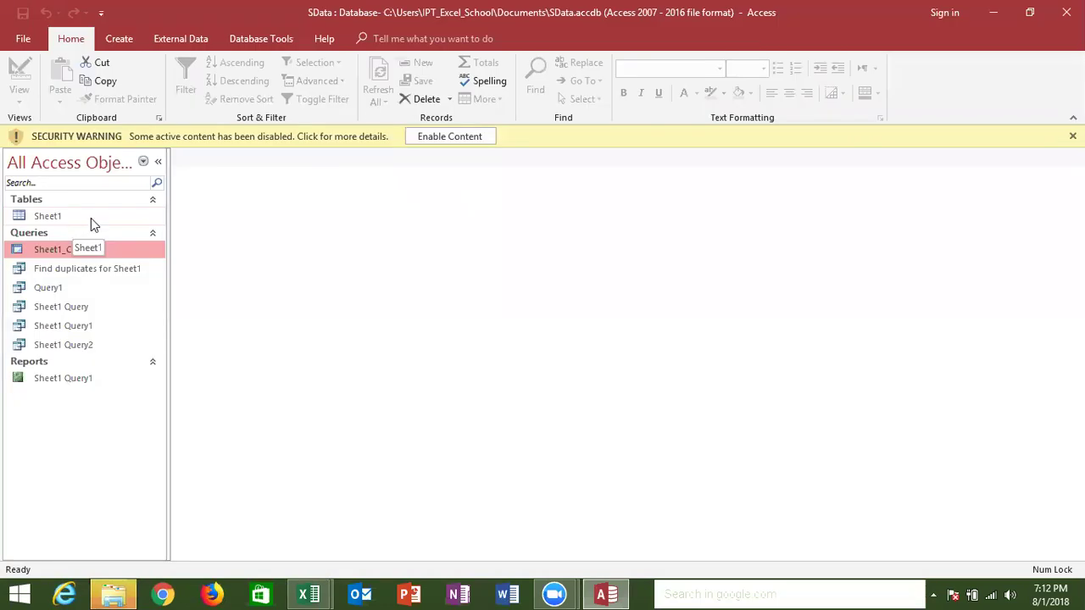
left_click(427, 136)
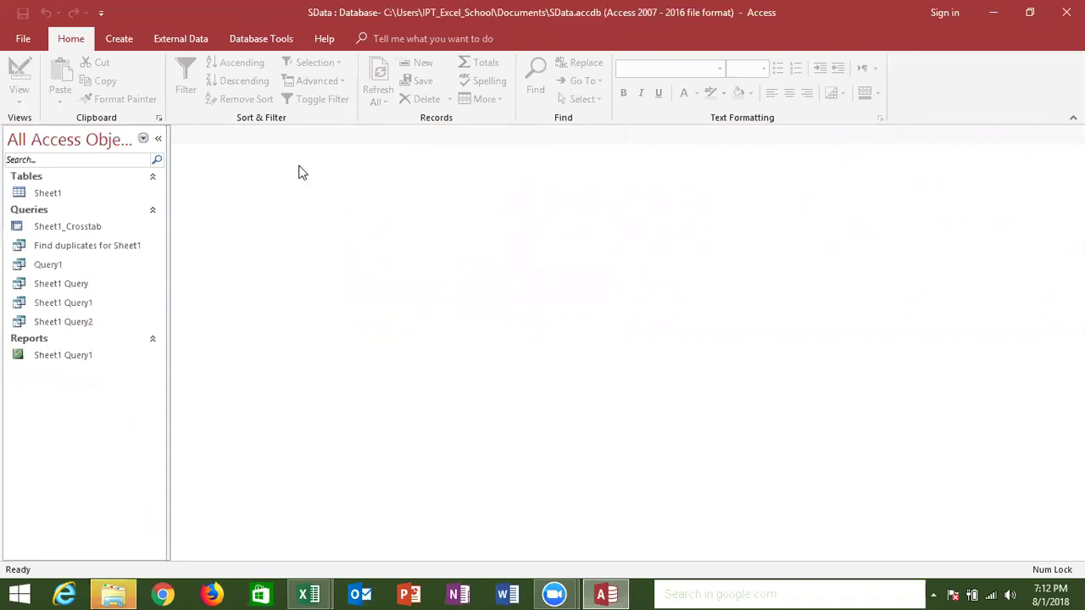
left_click(91, 227)
key("Down")
key("Down")
key("Down")
key("Down")
key("Down")
key("shift+Up")
key("shift+Up")
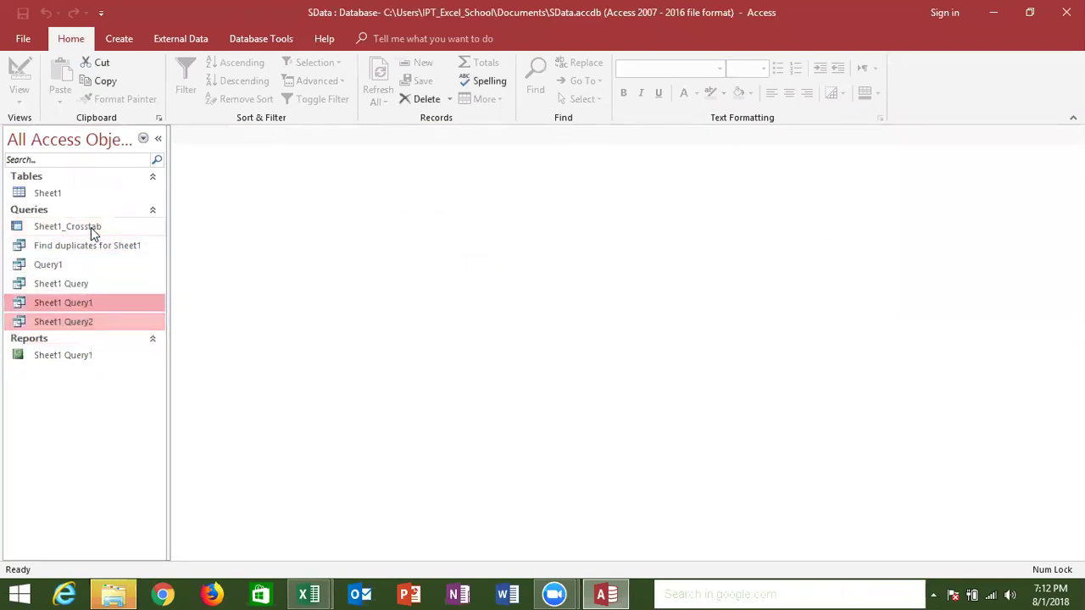
key("shift+Up")
key("shift+Up")
key("shift+Up")
key("shift+Up")
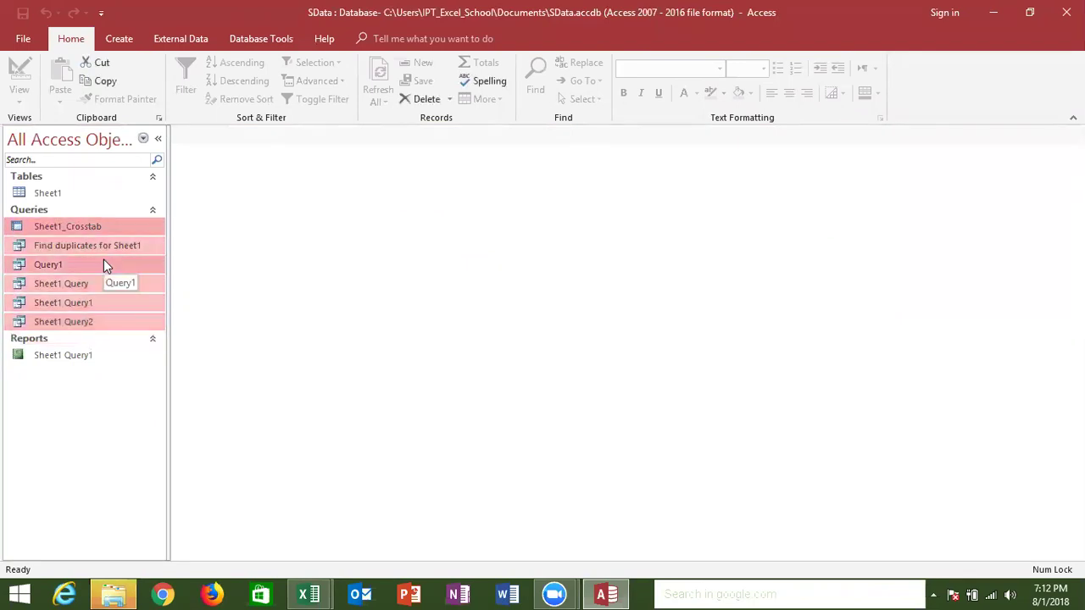
right_click(104, 263)
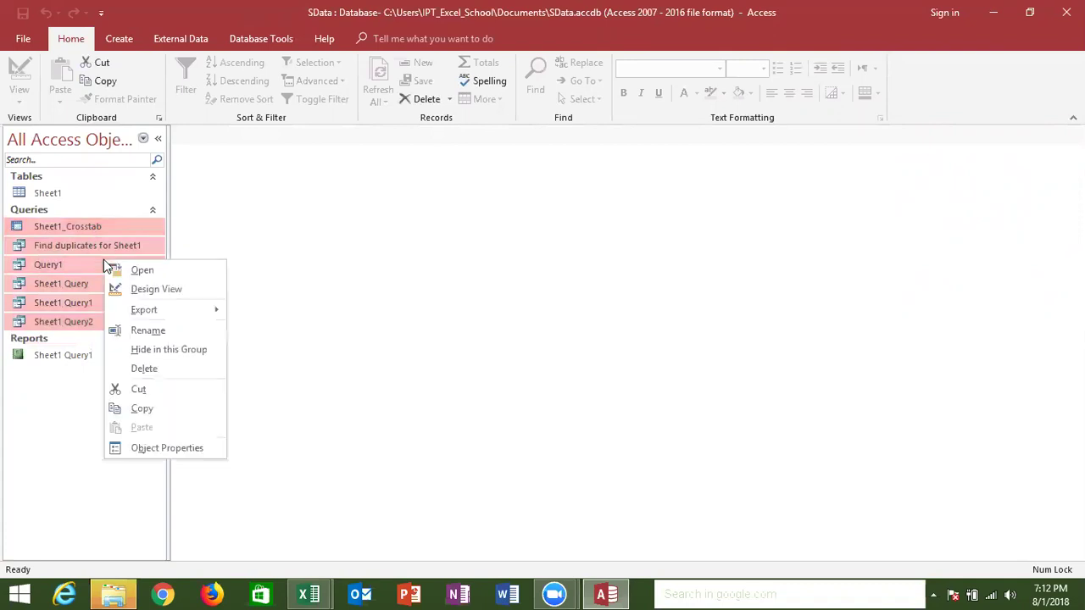
left_click(144, 369)
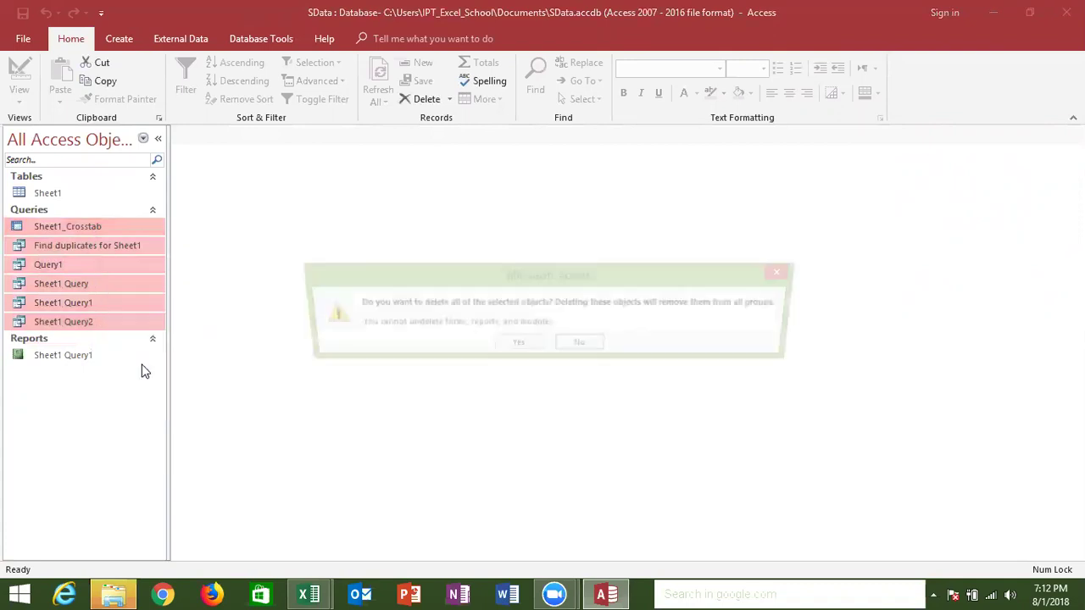
left_click(530, 345)
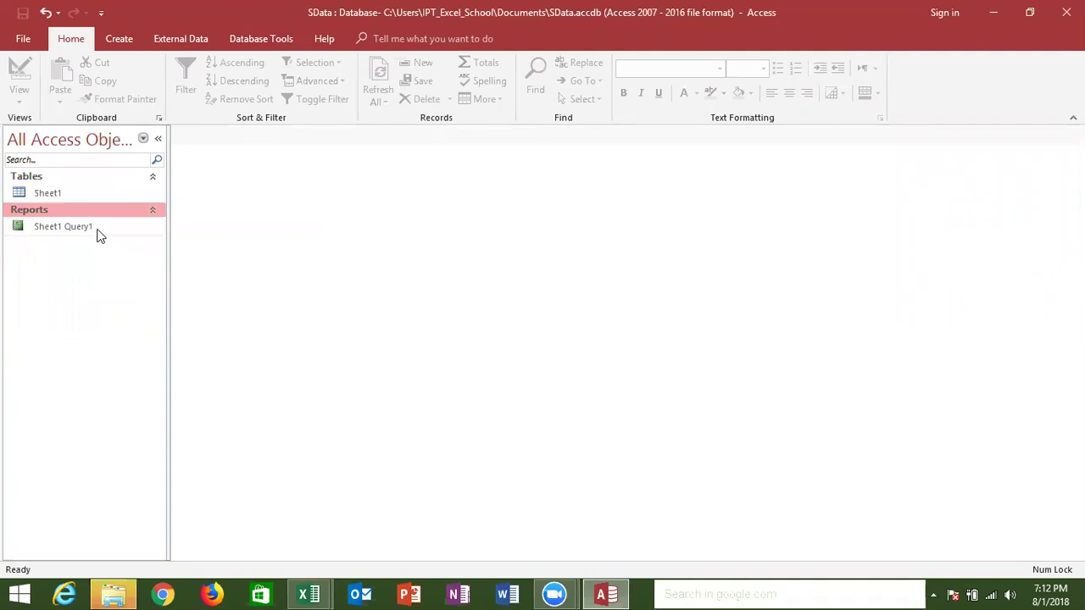
Step: Delete the Sheet1 Query1 report permanently after briefly viewing its design
right_click(99, 228)
left_click(145, 272)
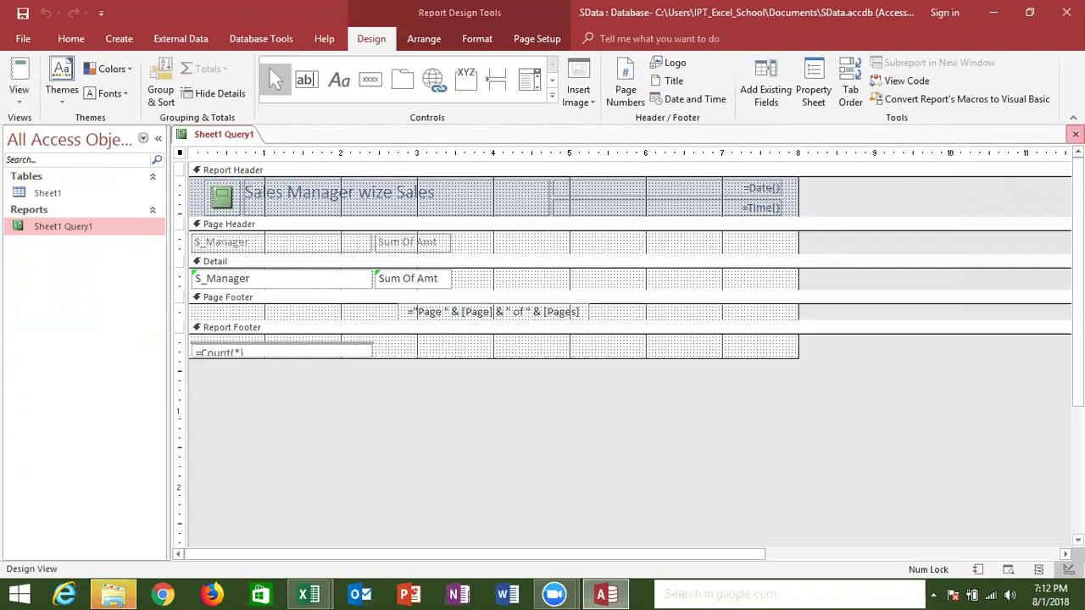
left_click(1075, 134)
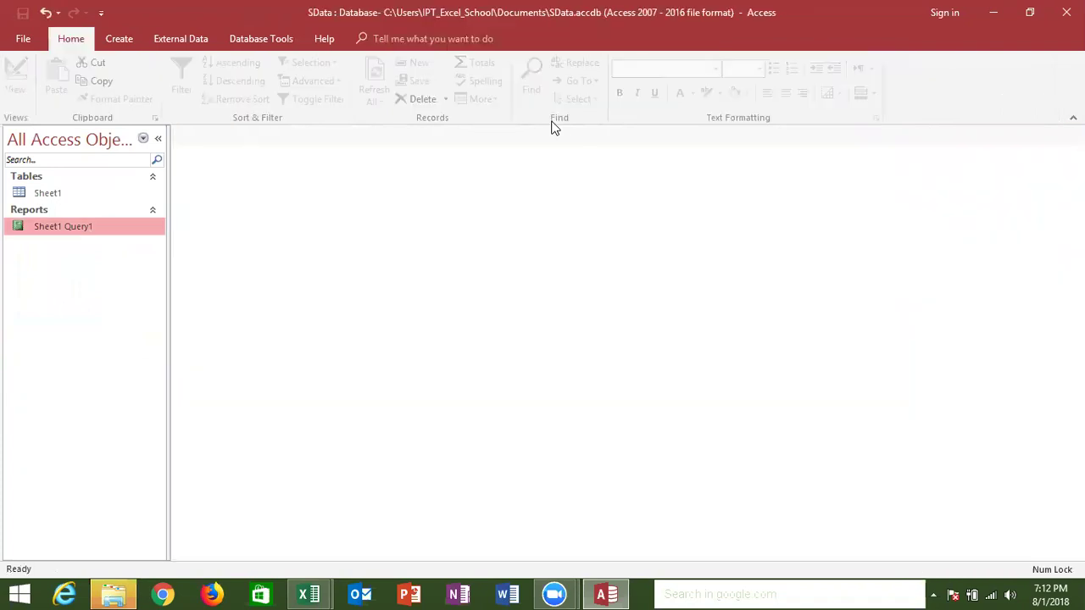
right_click(127, 228)
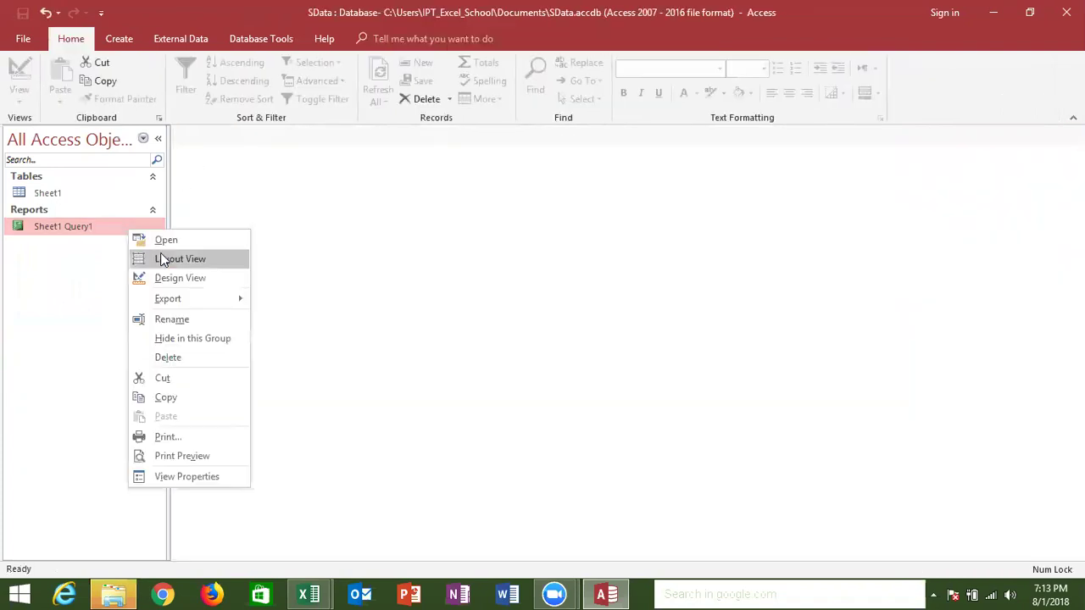
left_click(168, 358)
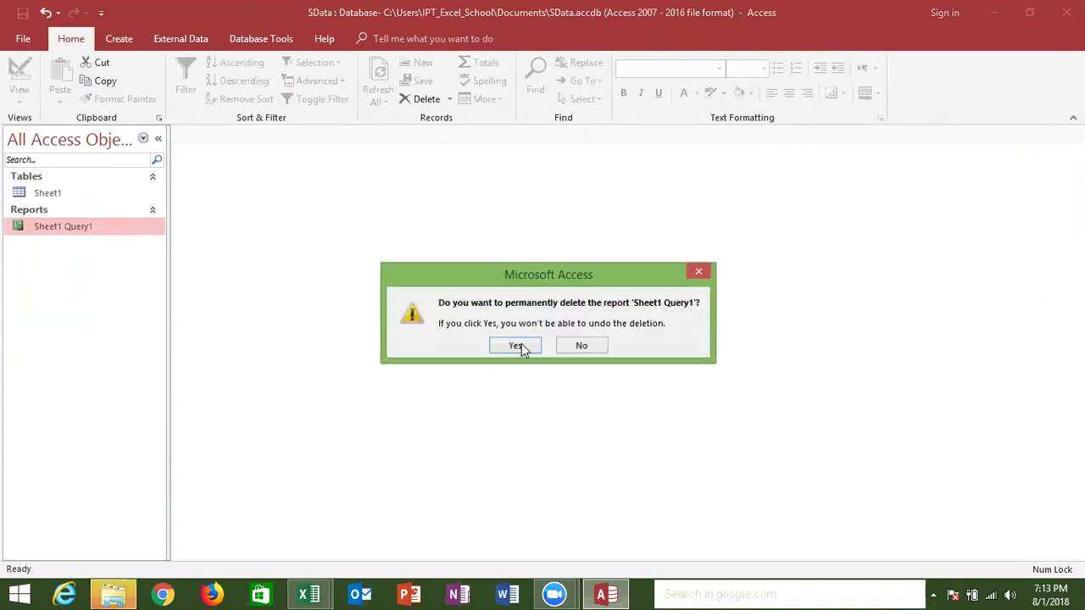
left_click(522, 346)
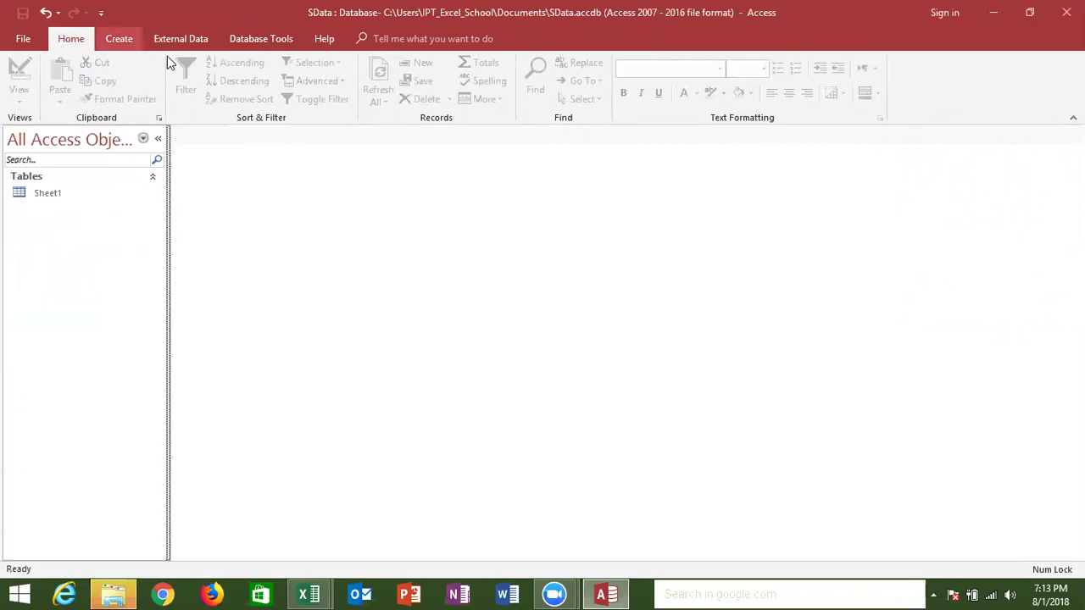
Step: Create a Query Design on the Sheet1 table with Sheet1.* as the first field
left_click(131, 44)
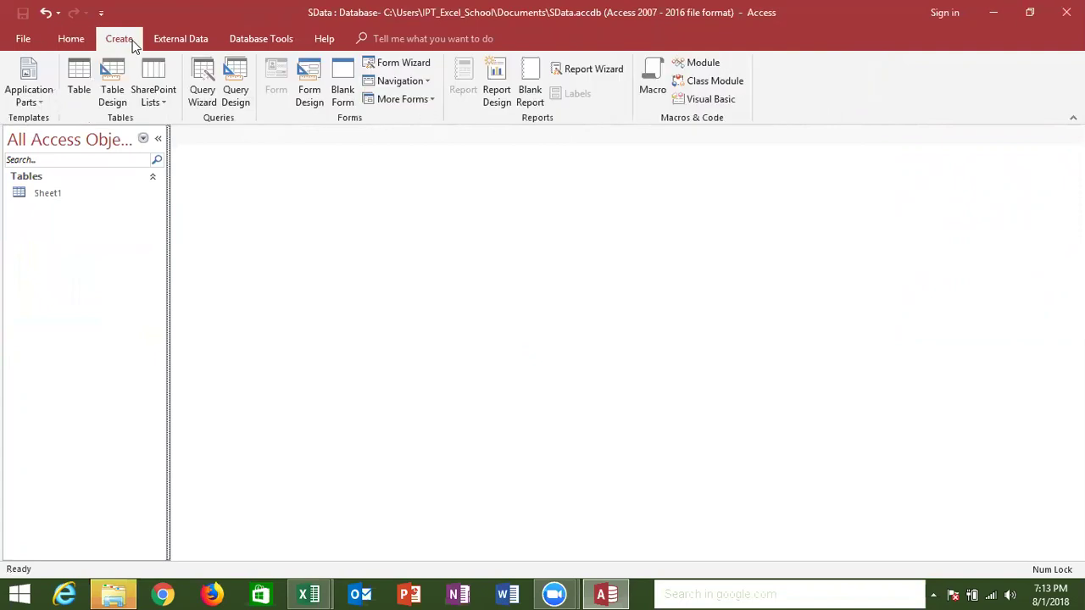
left_click(238, 94)
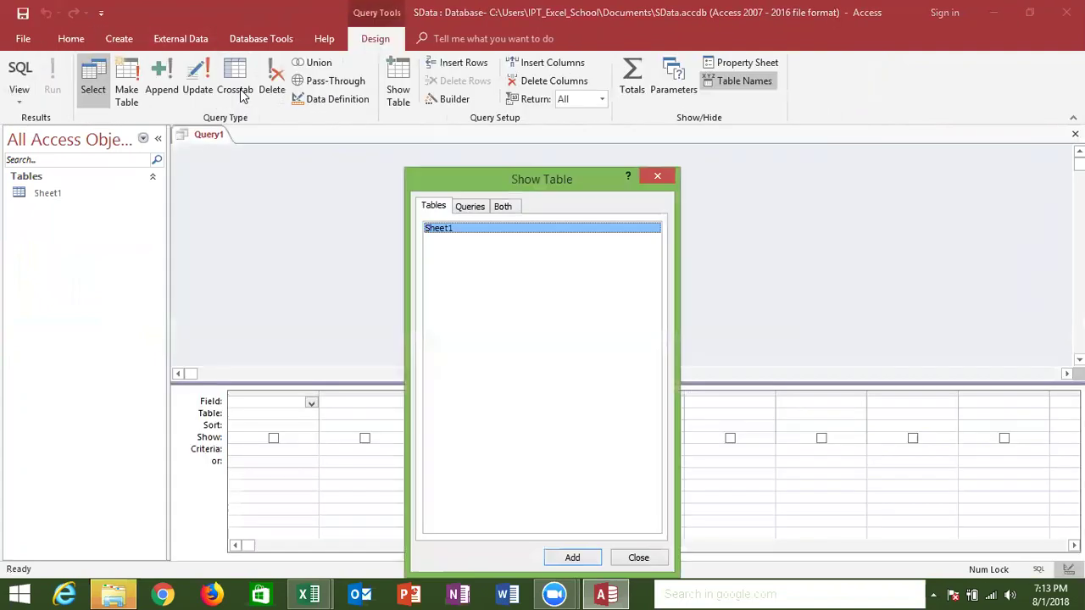
double_click(465, 231)
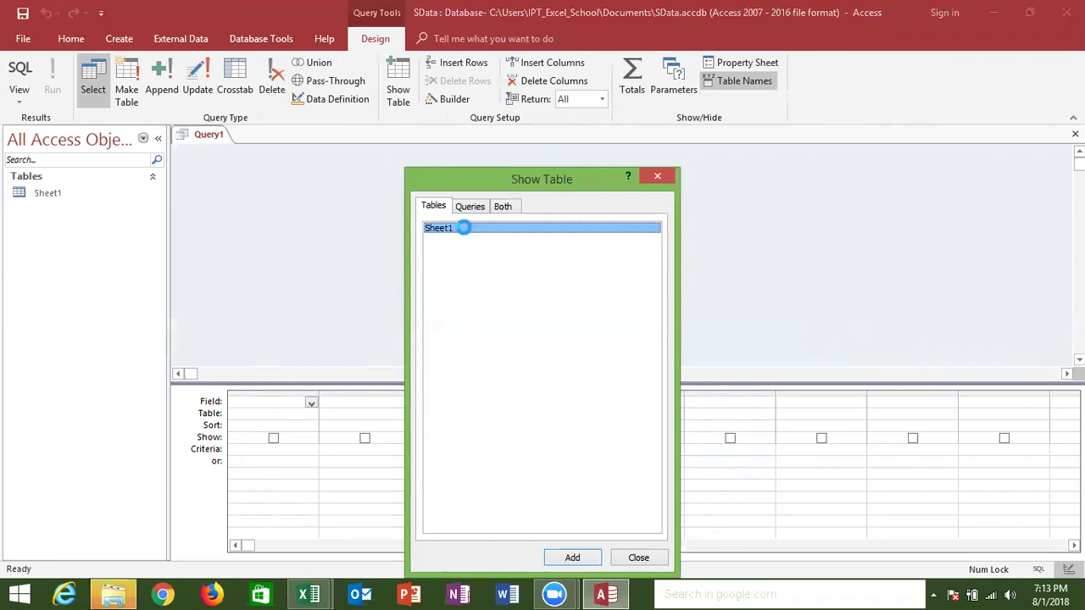
left_click(657, 177)
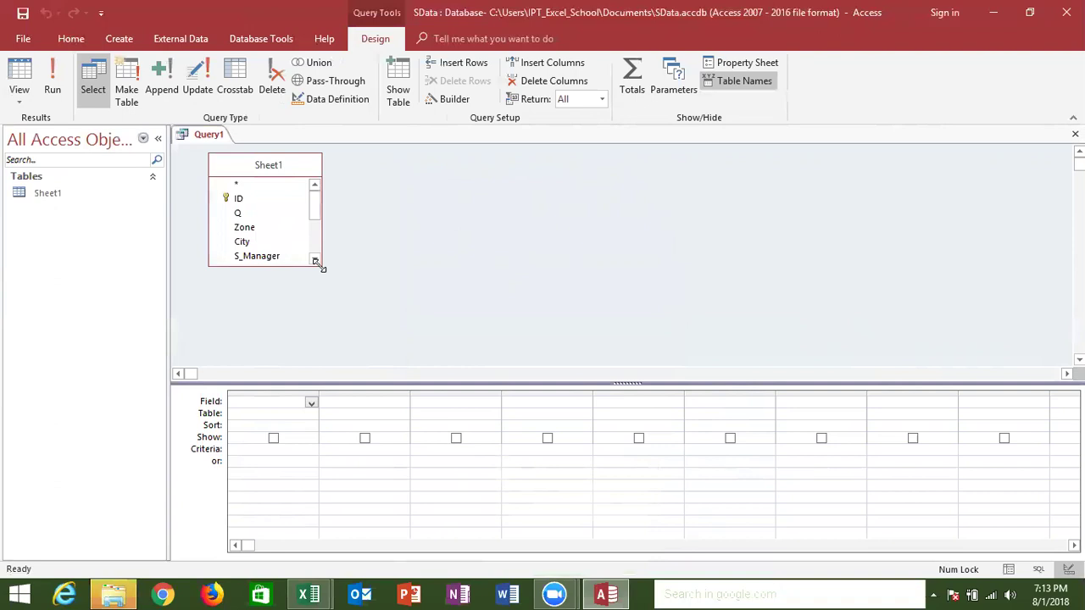
left_click_drag(319, 265, 373, 330)
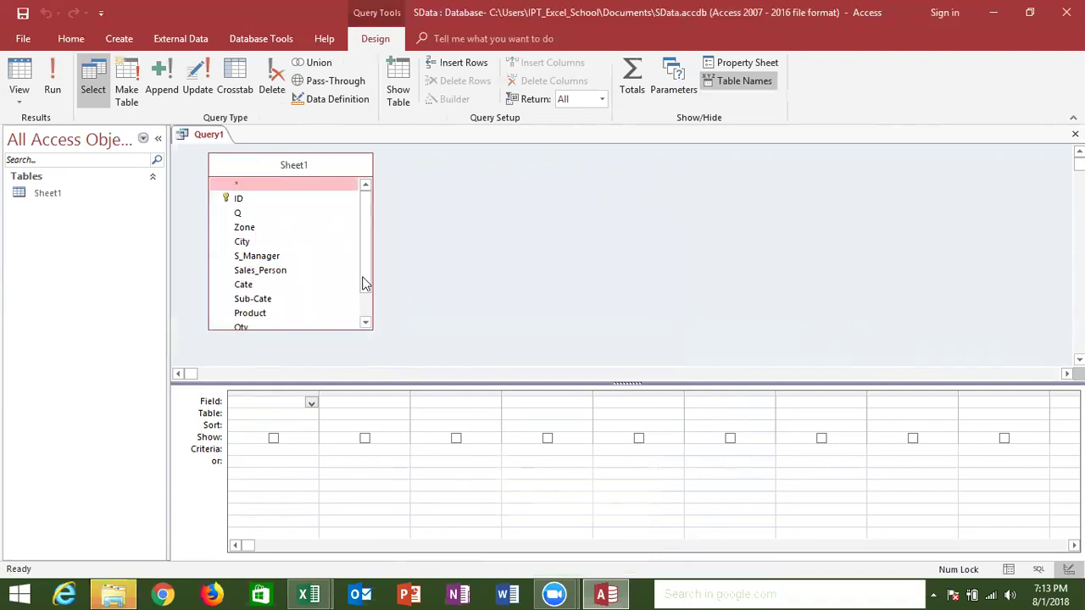
left_click_drag(363, 271, 363, 267)
scroll(363, 270, "up", 1)
left_click(264, 186)
double_click(264, 189)
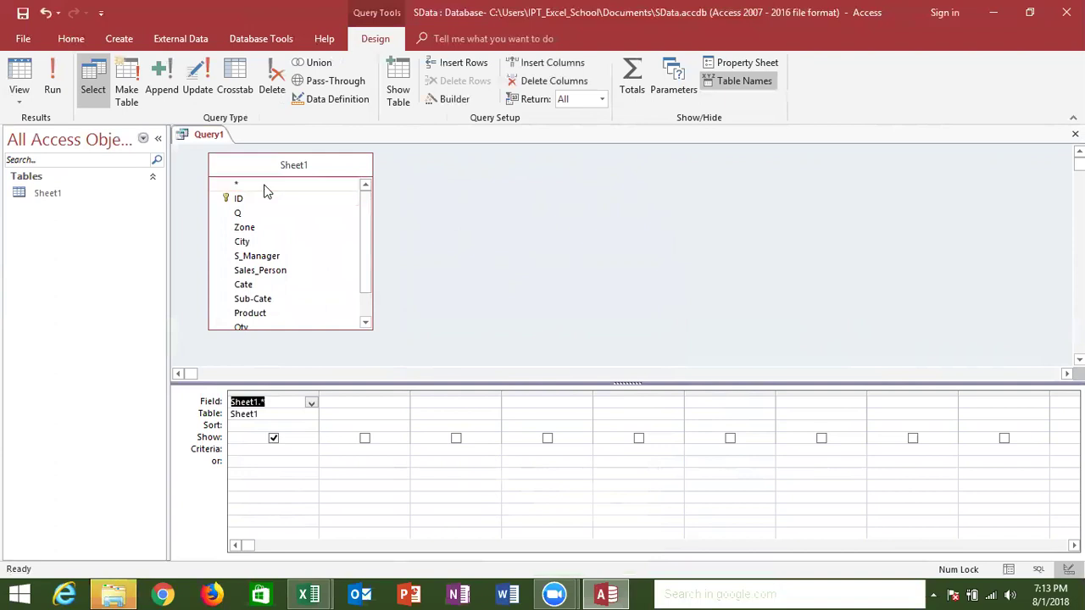
left_click(359, 407)
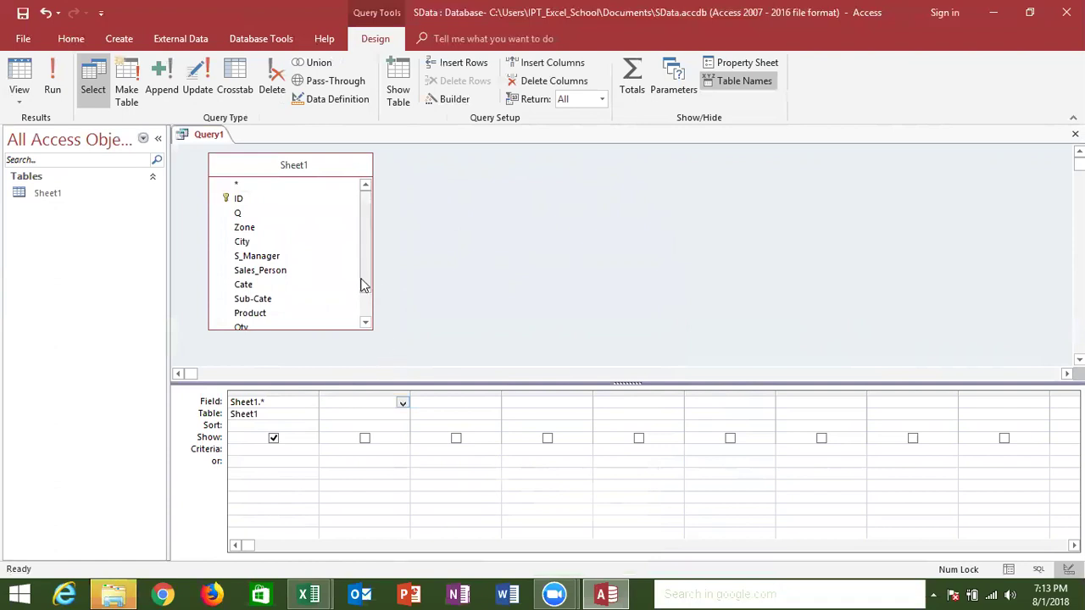
mouse_move(364, 291)
left_mouse_down()
mouse_move(365, 301)
mouse_move(366, 289)
left_mouse_up()
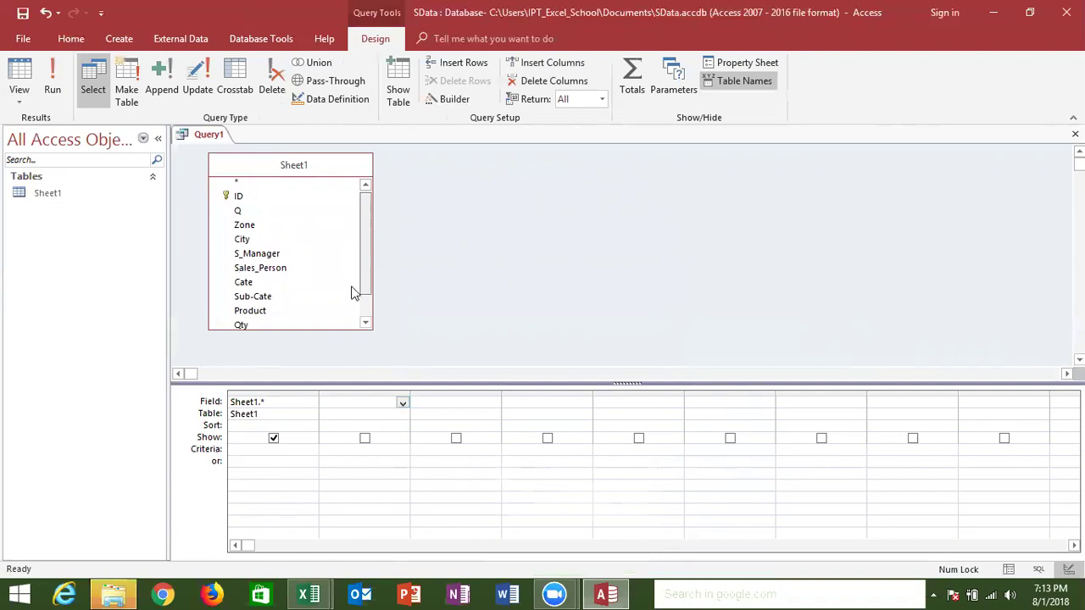
Step: Add Sub-Cate with criterion ="F" and hide it from the results
double_click(320, 297)
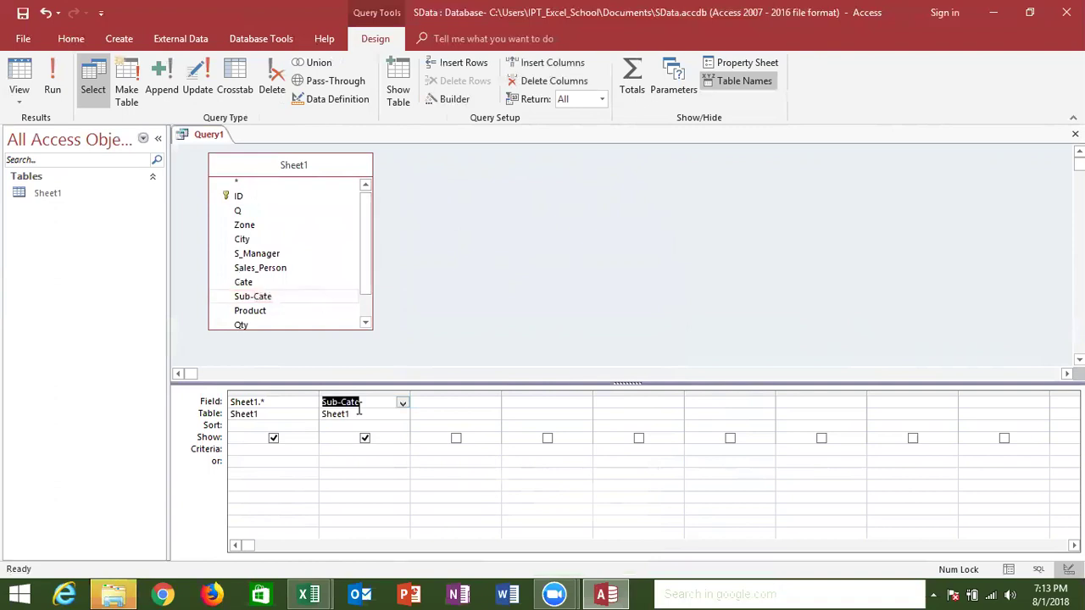
left_click(369, 449)
type("F")
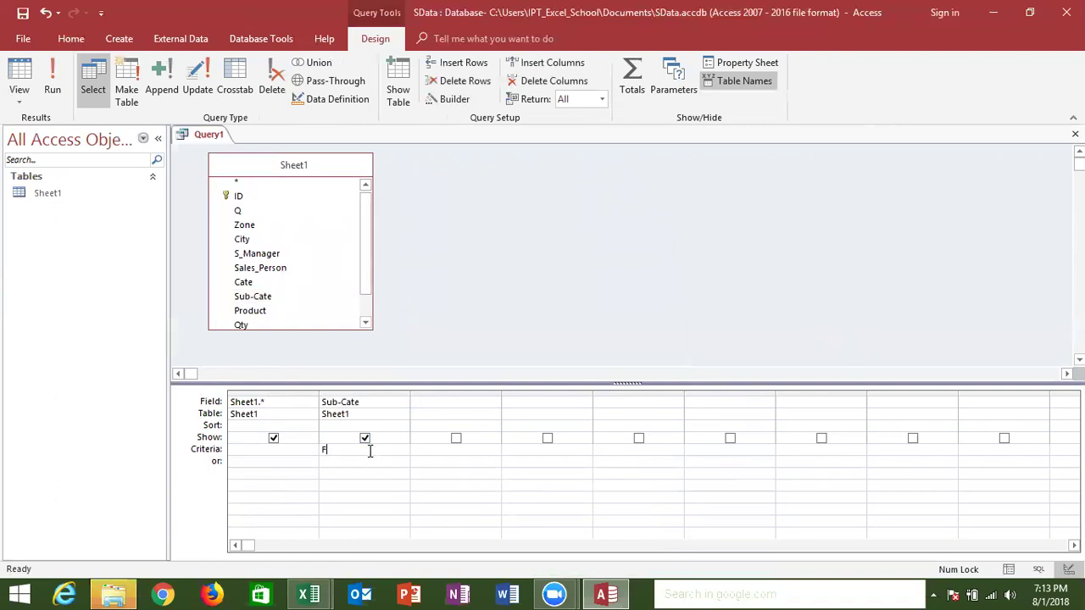
key("BackSpace")
type("F")
key("Tab")
key("BackSpace")
key("BackSpace")
type("x")
key("BackSpace")
key("BackSpace")
key("BackSpace")
type("=F")
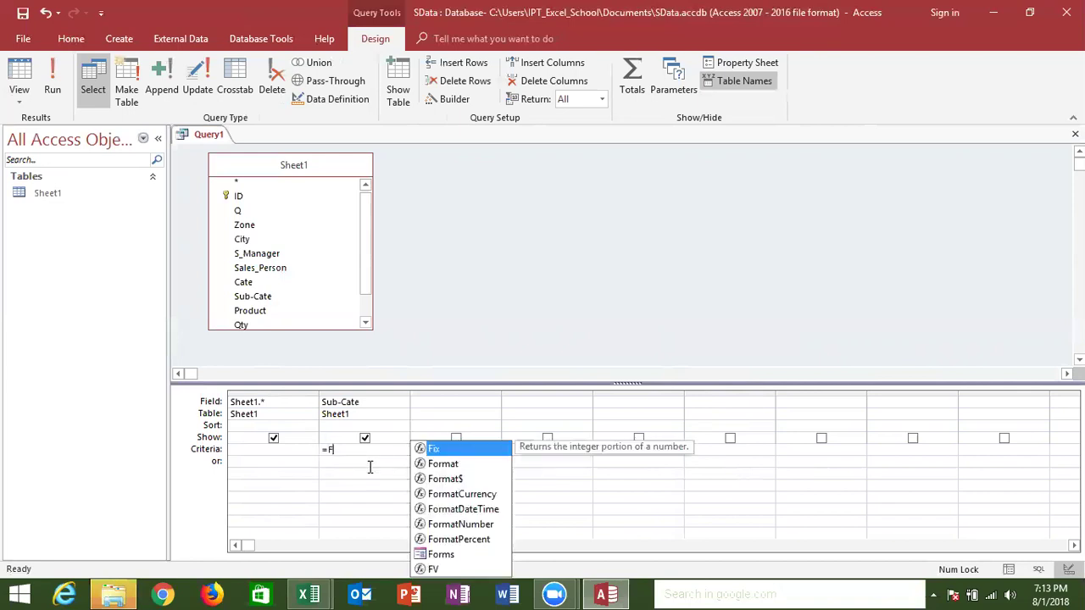
key("BackSpace")
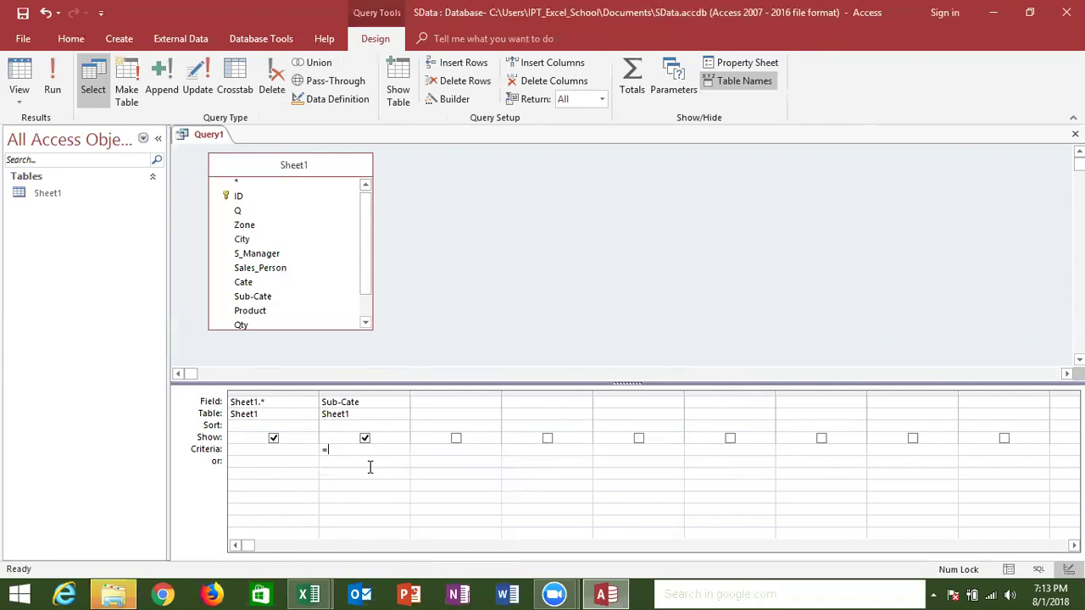
type("\"F\"")
left_click(350, 478)
left_click(365, 441)
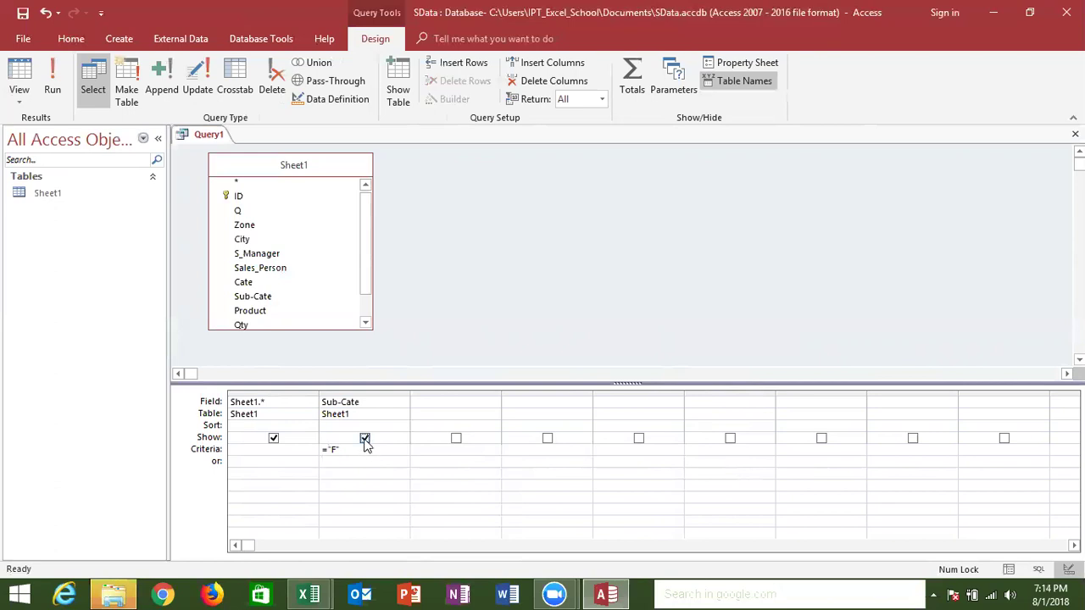
Step: Add Zone as a hidden third column with criterion Q1
left_click(418, 412)
left_click(473, 404)
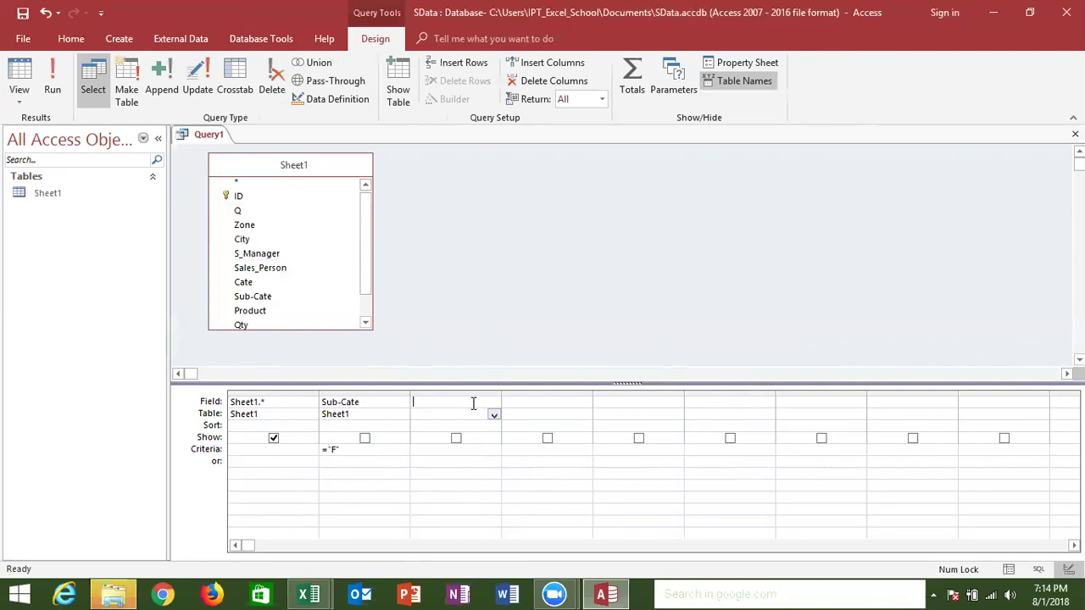
double_click(262, 225)
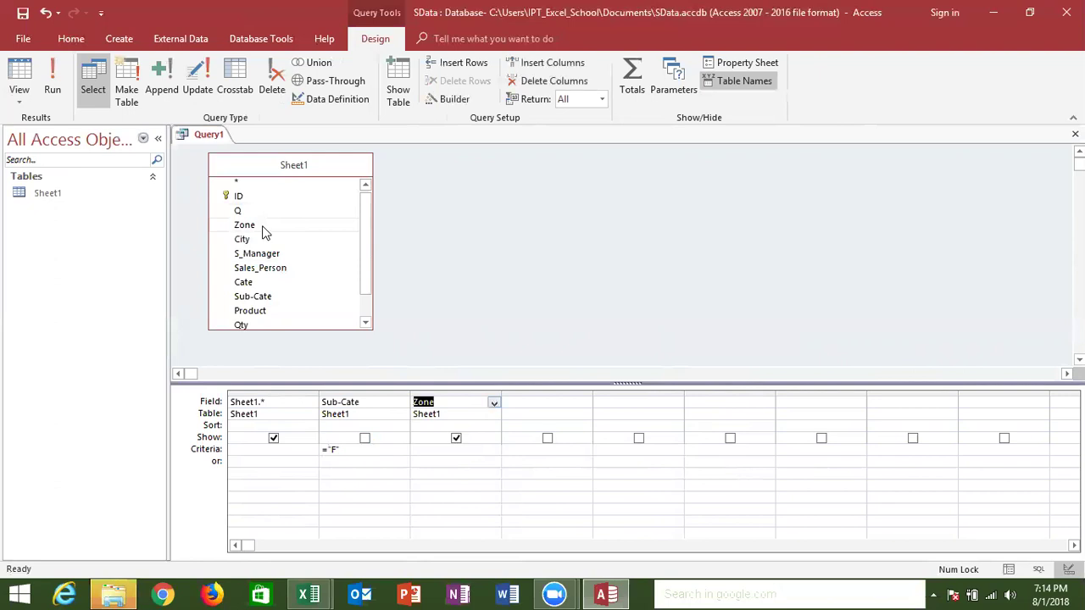
left_click(457, 439)
left_click(450, 449)
type("Q")
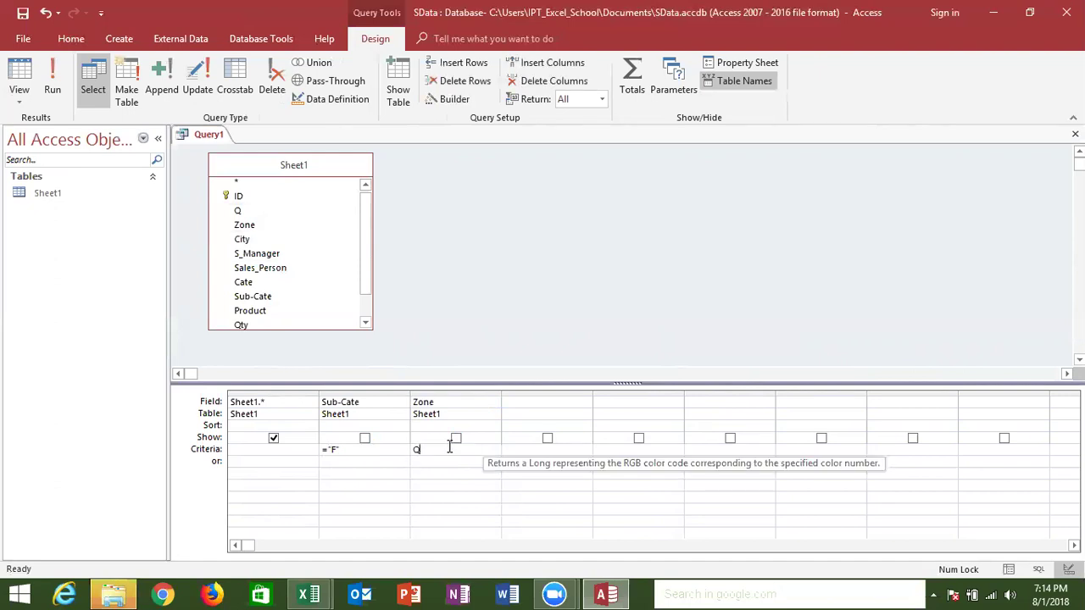
type("1")
key("Tab")
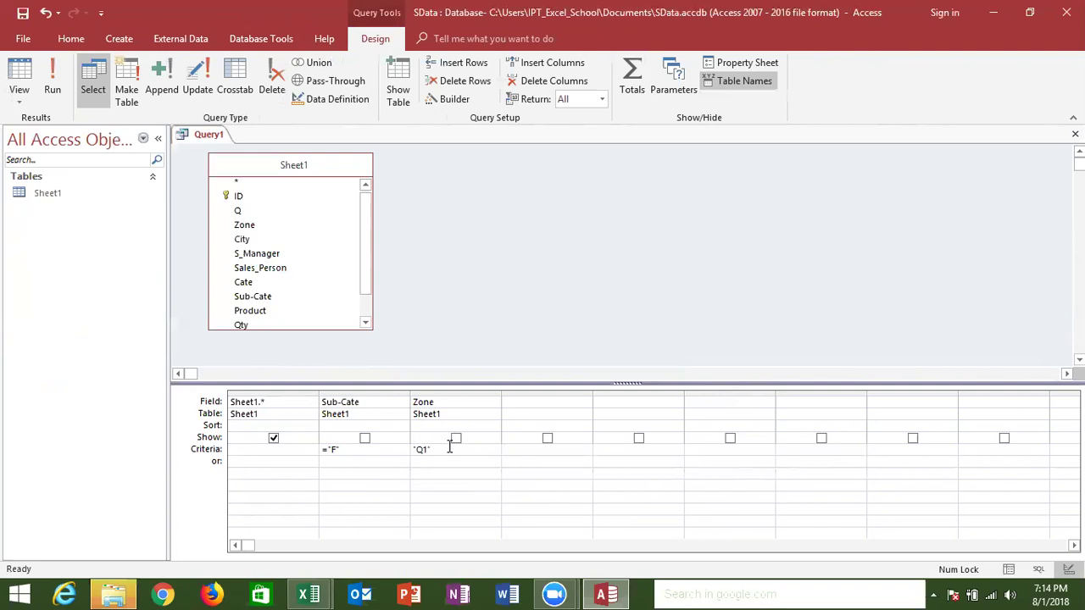
left_click(521, 405)
scroll(371, 297, "down", 1)
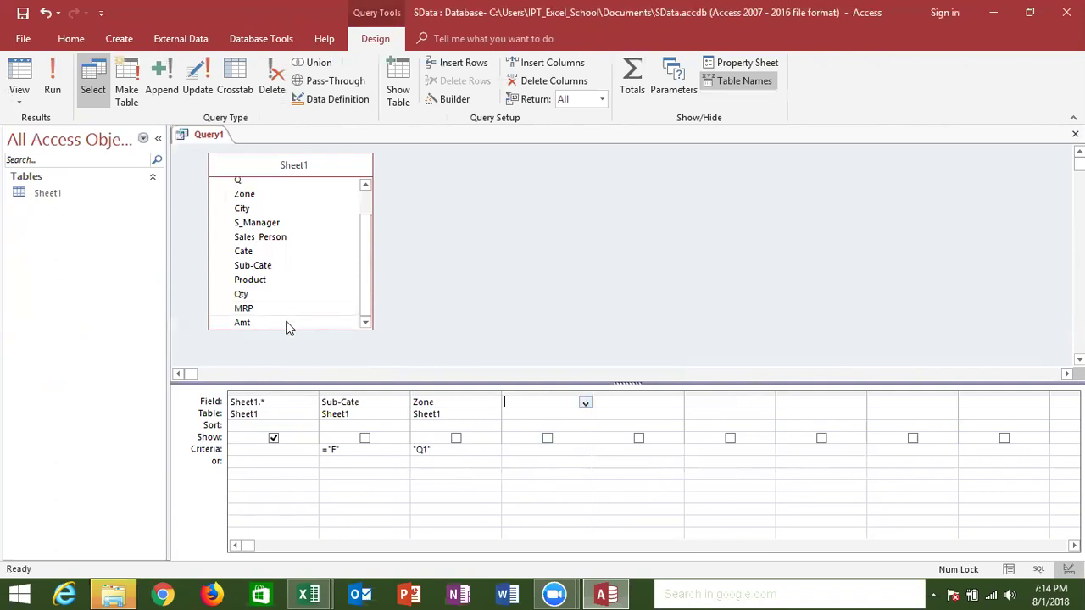
Step: Add the calculated field TAX: [amt]*0.18 in the fourth column, correcting the invalid 18% syntax
double_click(286, 323)
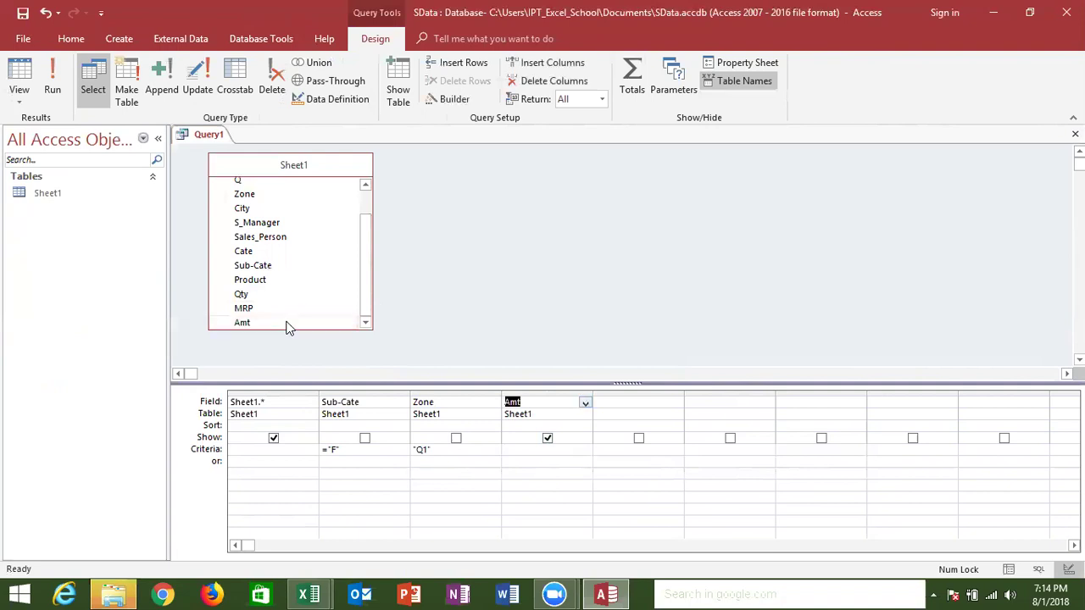
left_click(616, 404)
left_click(562, 402)
key("BackSpace")
key("BackSpace")
left_click(560, 415)
left_click(560, 402)
type("TAX:[")
type("amt")
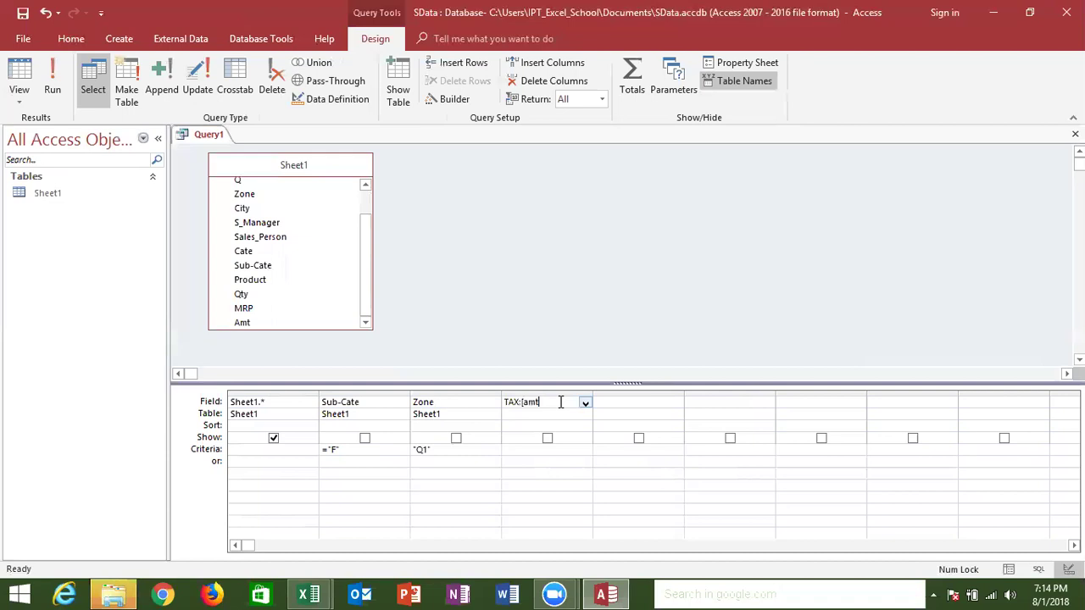
type("]*")
type("18%")
key("Return")
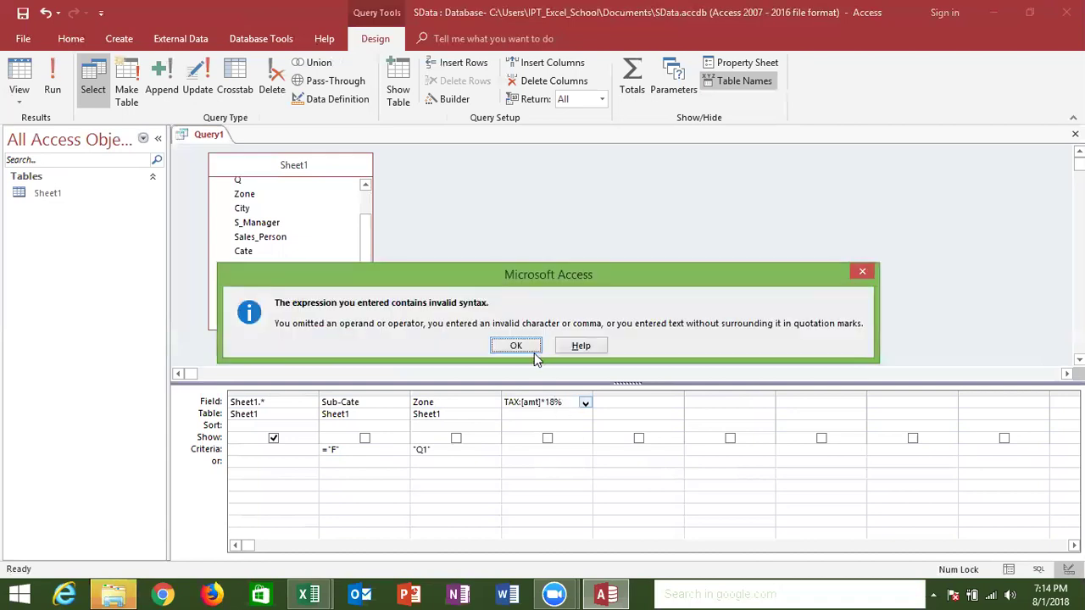
left_click(534, 353)
key("BackSpace")
key("BackSpace")
type("0.1")
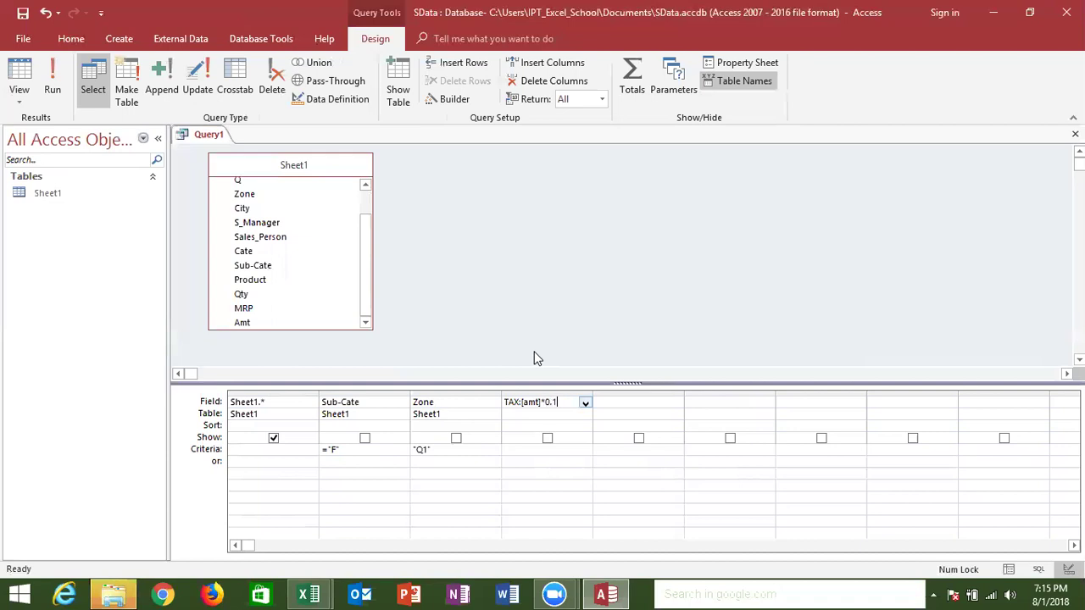
type("8")
key("Return")
left_click(521, 413)
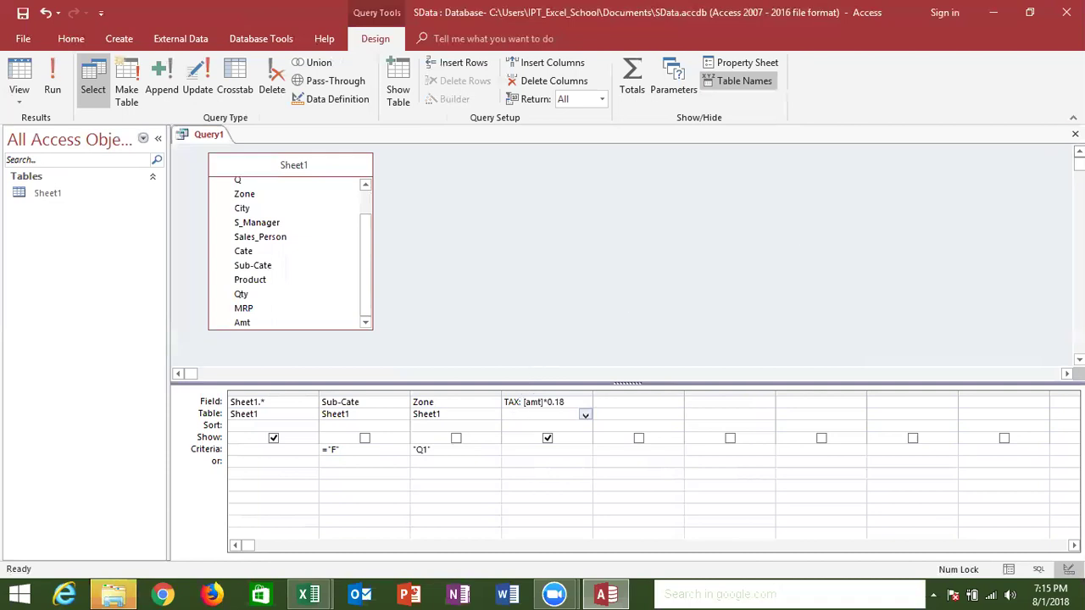
Step: Close the query and save it as Query1
left_click(1074, 134)
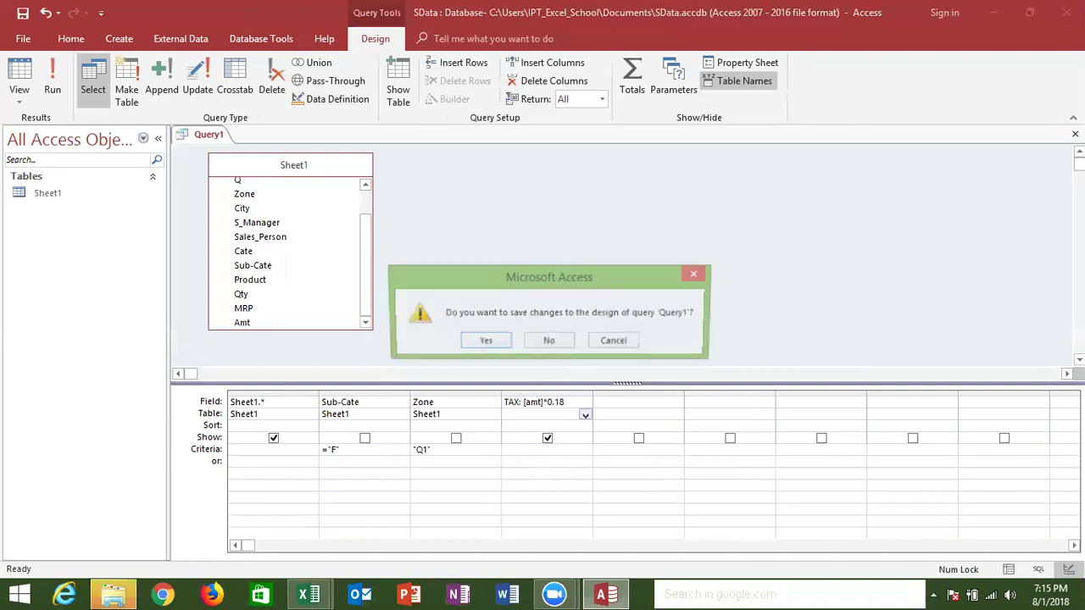
left_click(494, 345)
left_click(547, 240)
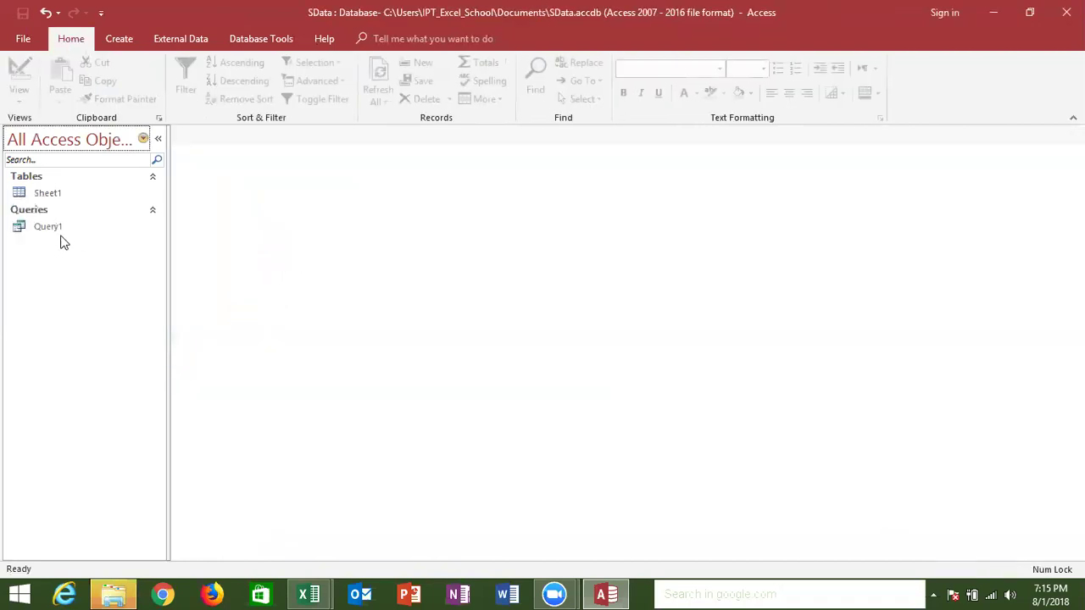
Step: Run Query1, which returns no records, then open Sheet1 and select its Sub-Cate column
double_click(56, 232)
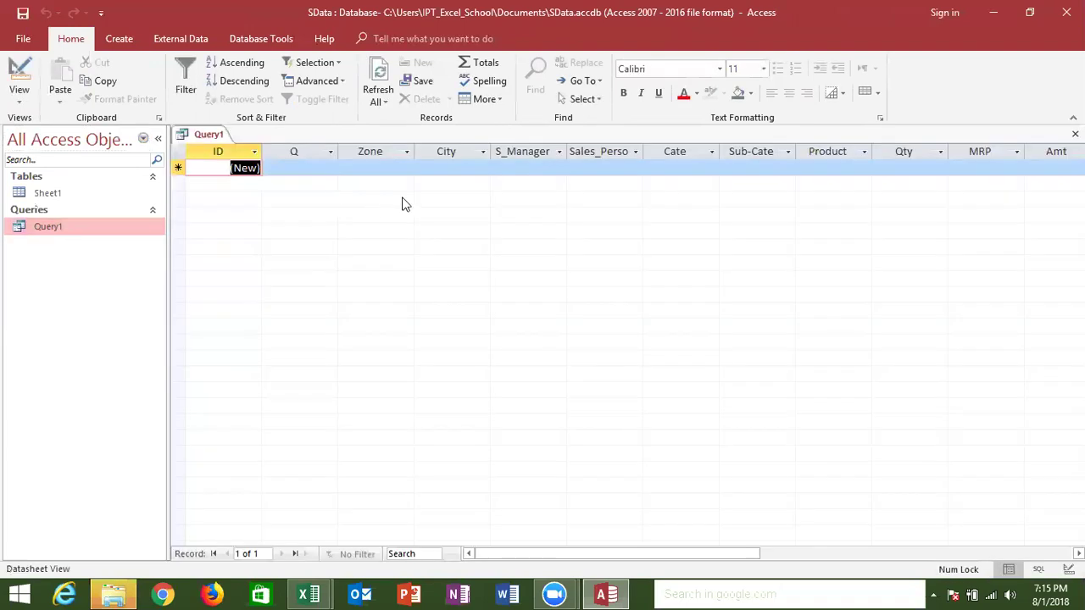
double_click(139, 192)
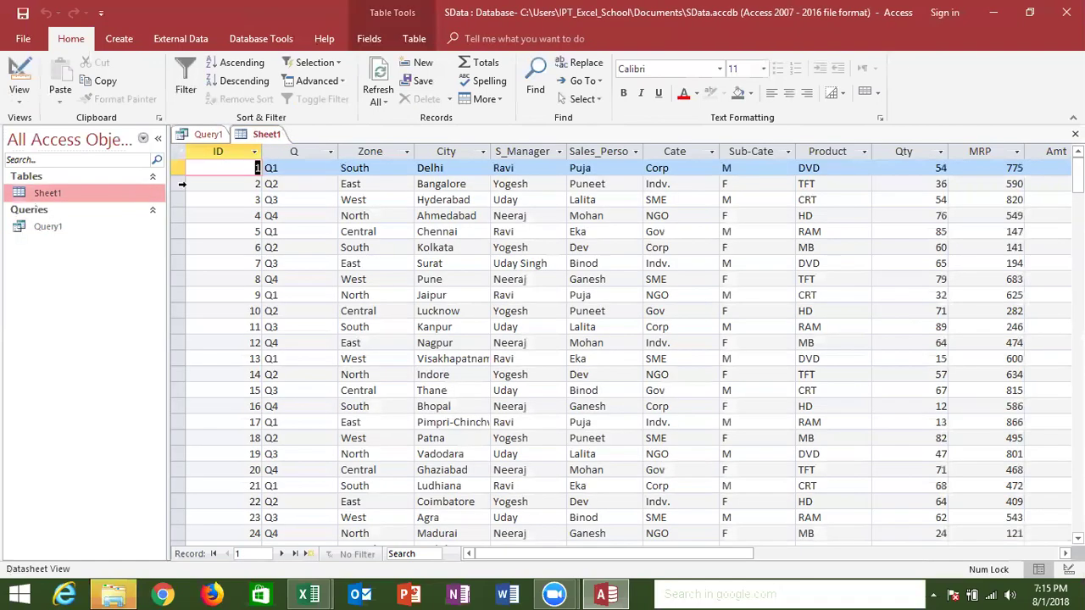
left_click(743, 157)
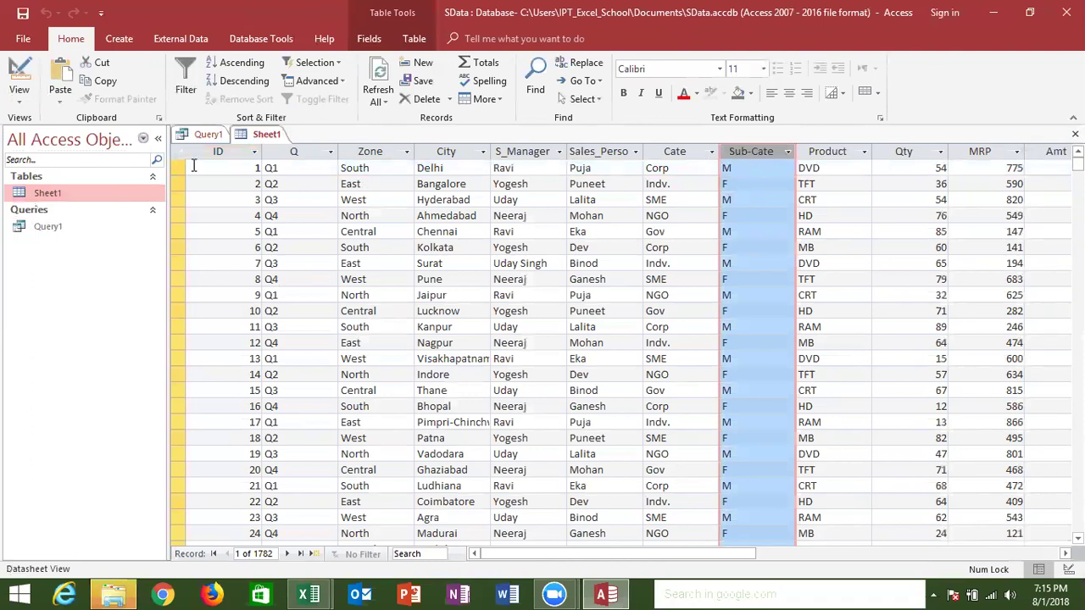
Step: In Query1's design, replace the Zone criterion Q1 with South and save the changes
right_click(73, 227)
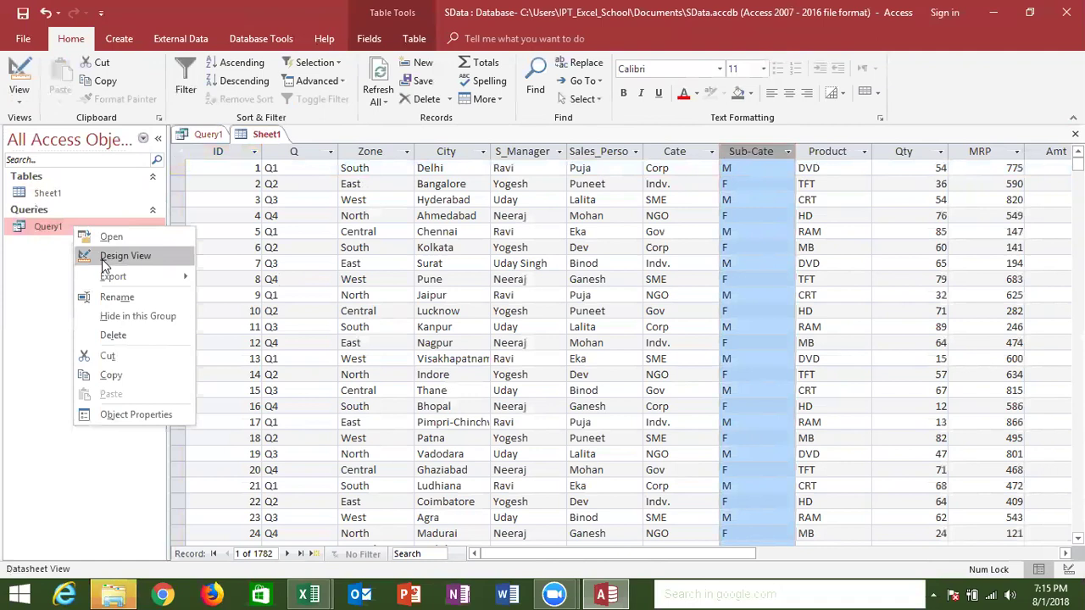
left_click(104, 257)
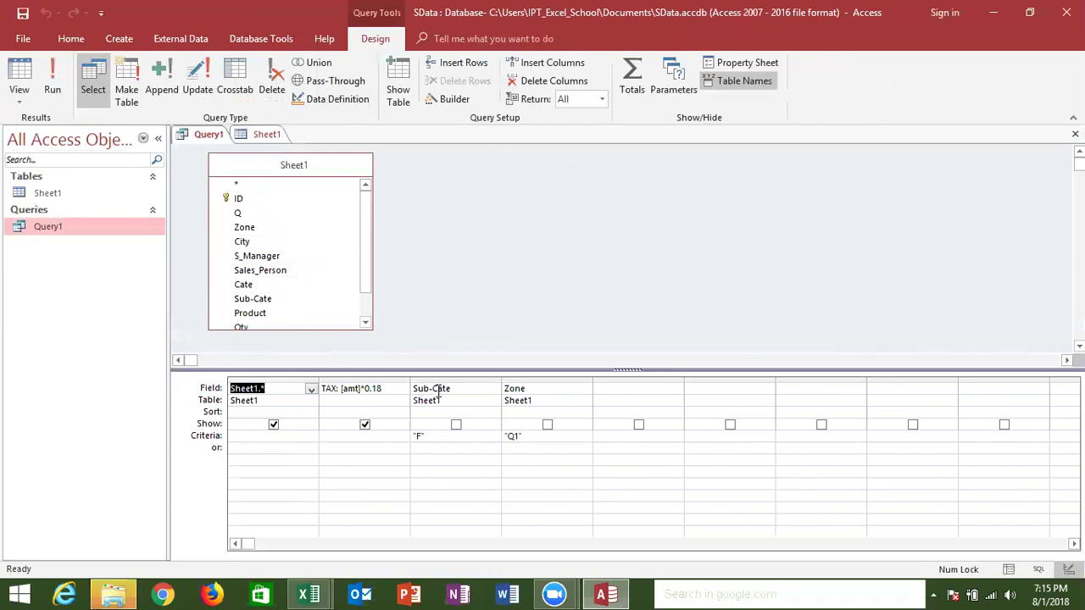
left_click(525, 436)
key("BackSpace")
key("BackSpace")
key("BackSpace")
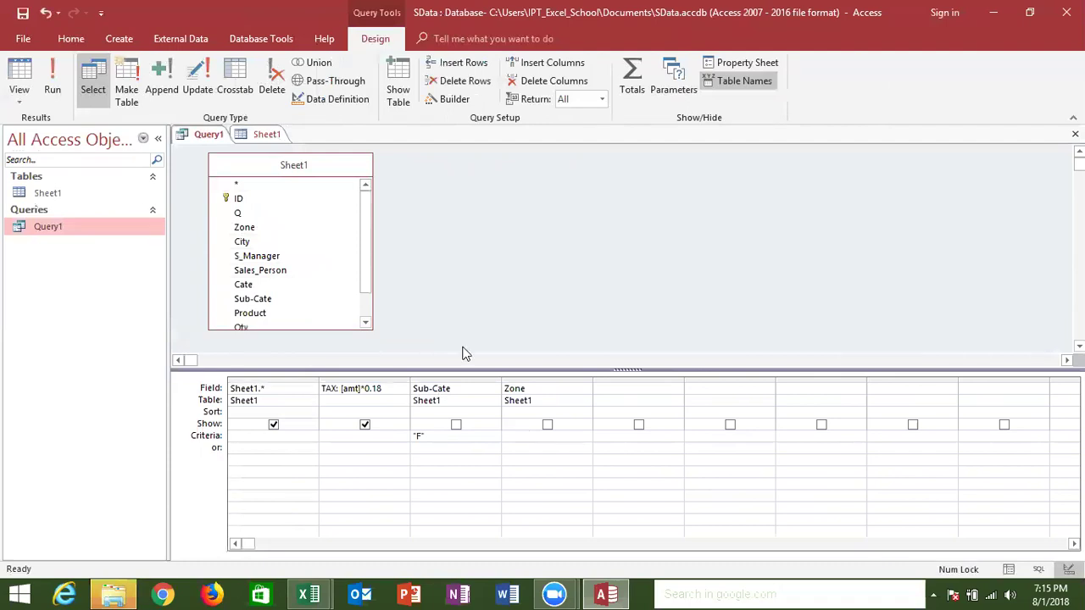
left_click(521, 336)
left_click(530, 436)
type("South")
left_click(522, 446)
left_click(1075, 134)
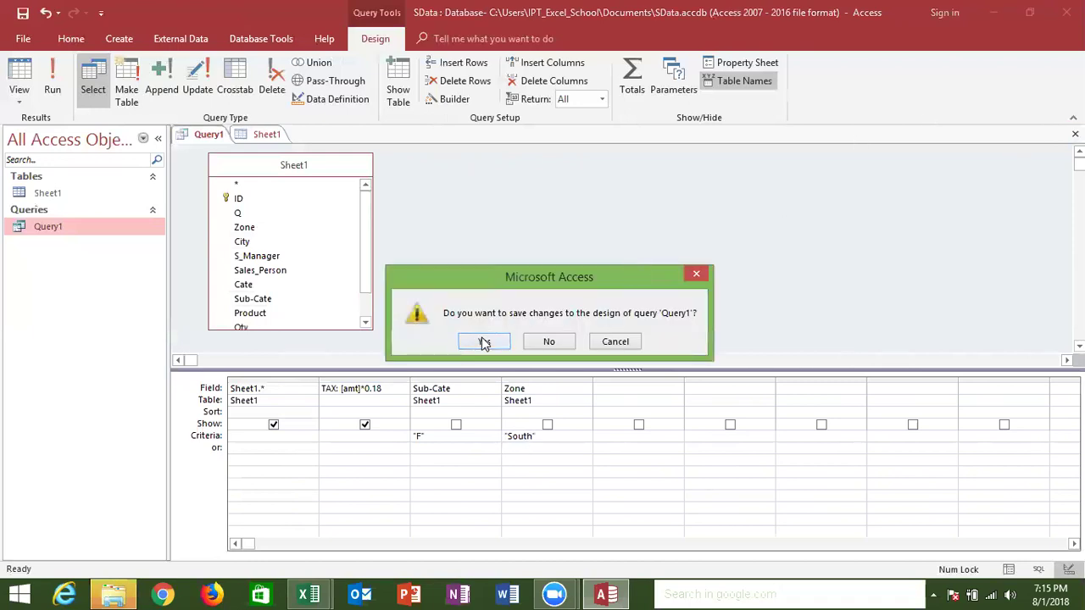
left_click(483, 342)
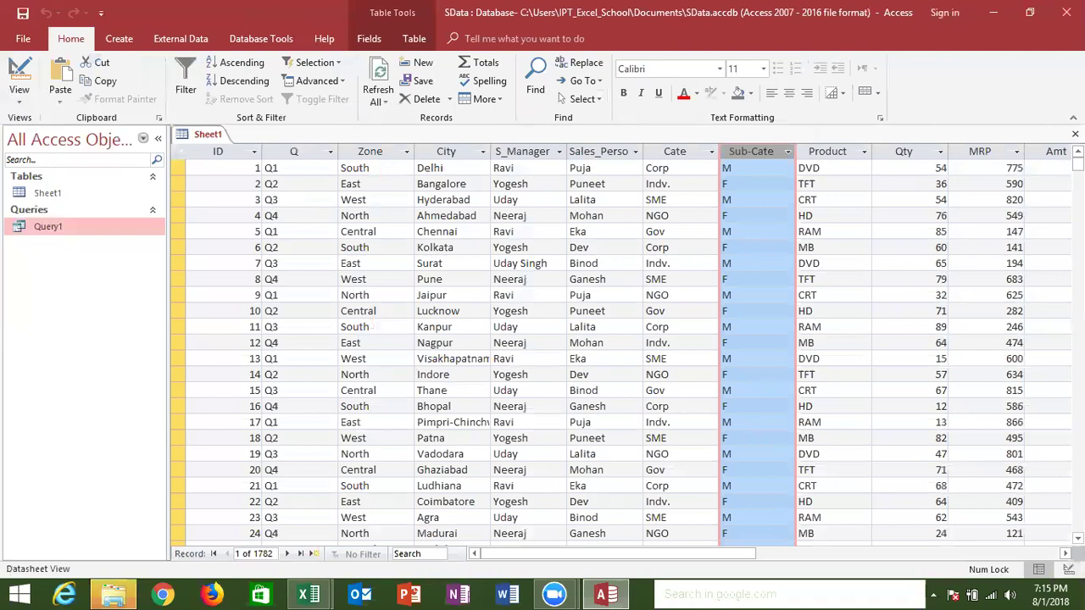
Step: Close Sheet1 and run Query1, reviewing the 178 records' TAX column
left_click(1075, 134)
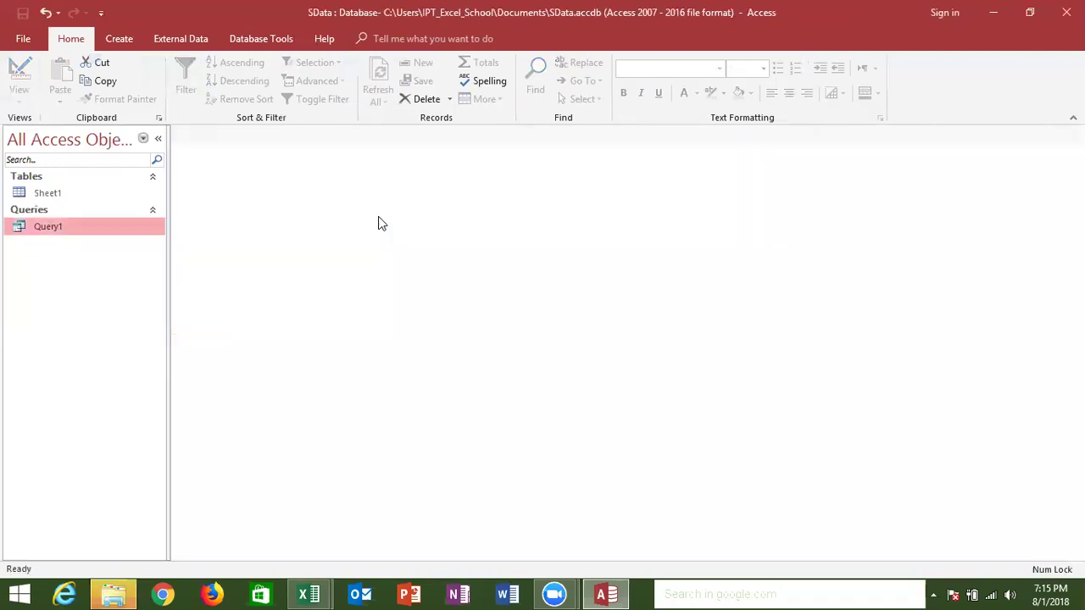
double_click(140, 224)
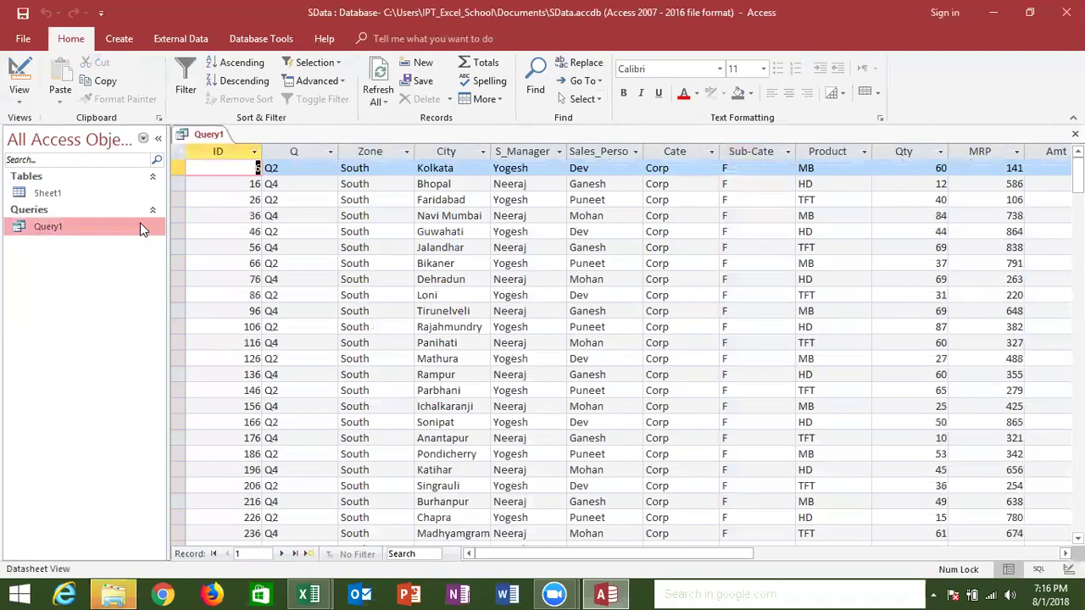
left_click(305, 200)
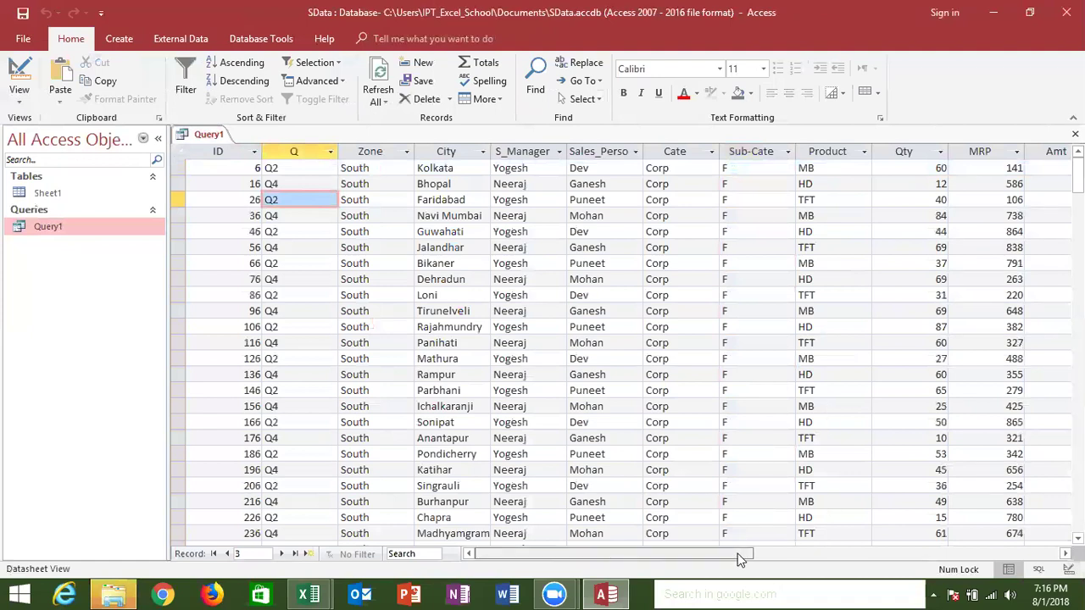
left_click_drag(738, 560, 784, 557)
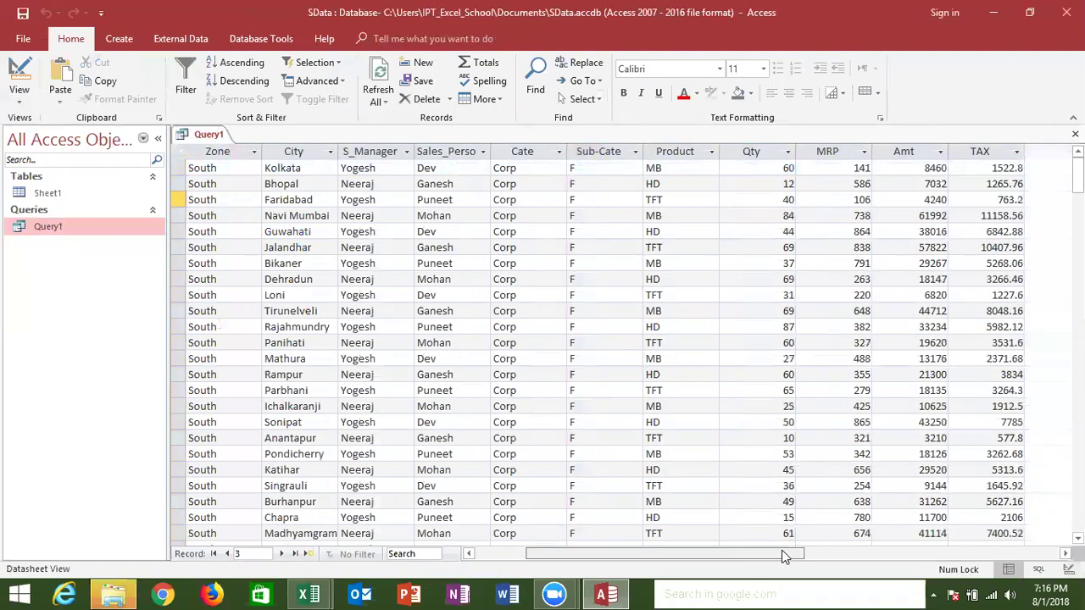
left_click(984, 154)
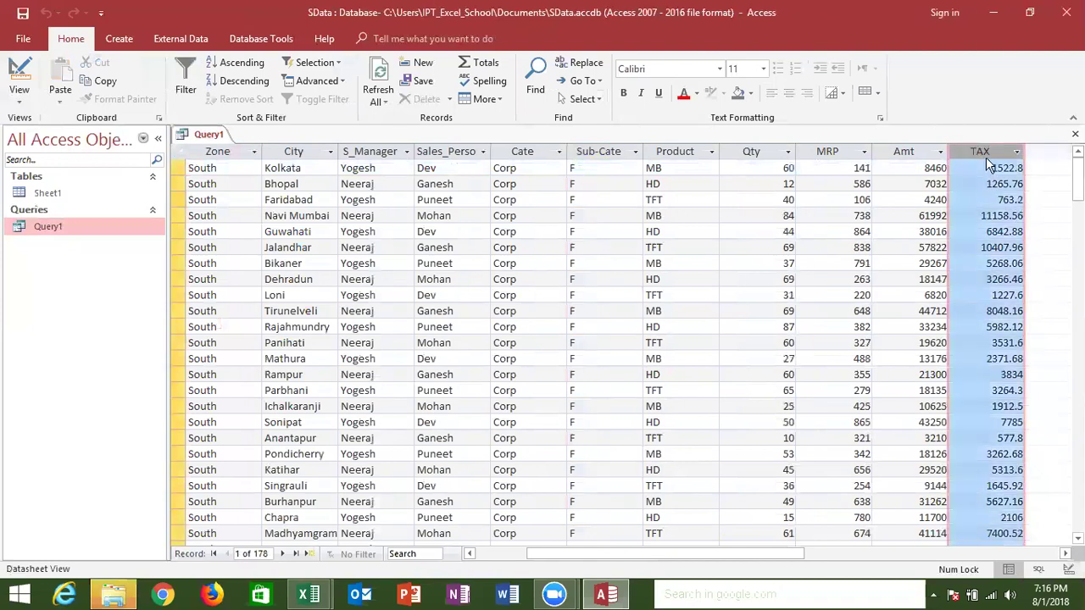
right_click(51, 232)
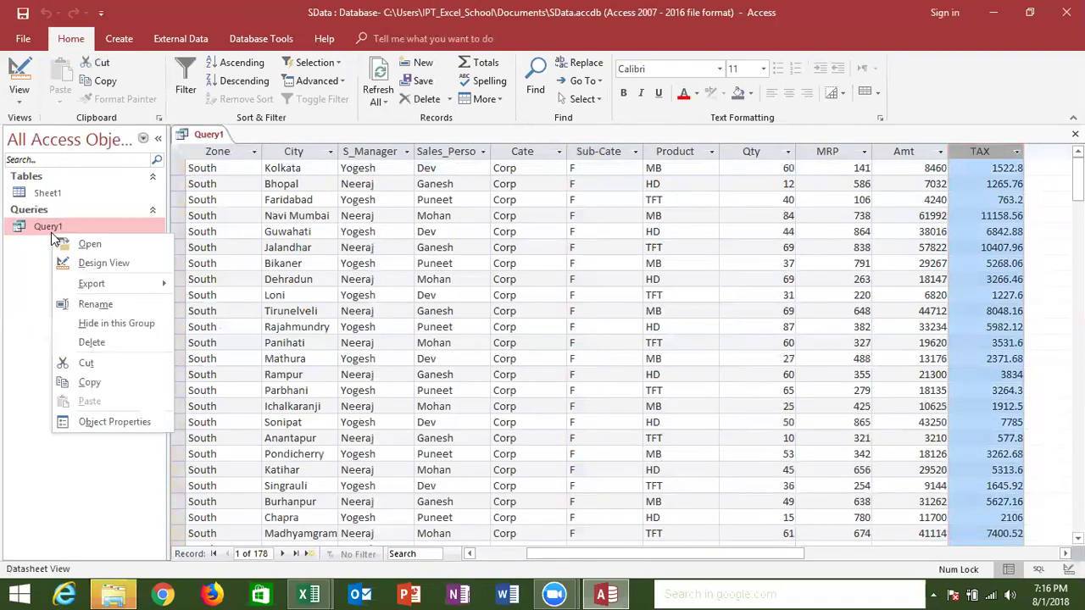
Step: Reopen Query1's design and add the Qty field in the fifth column
left_click(85, 266)
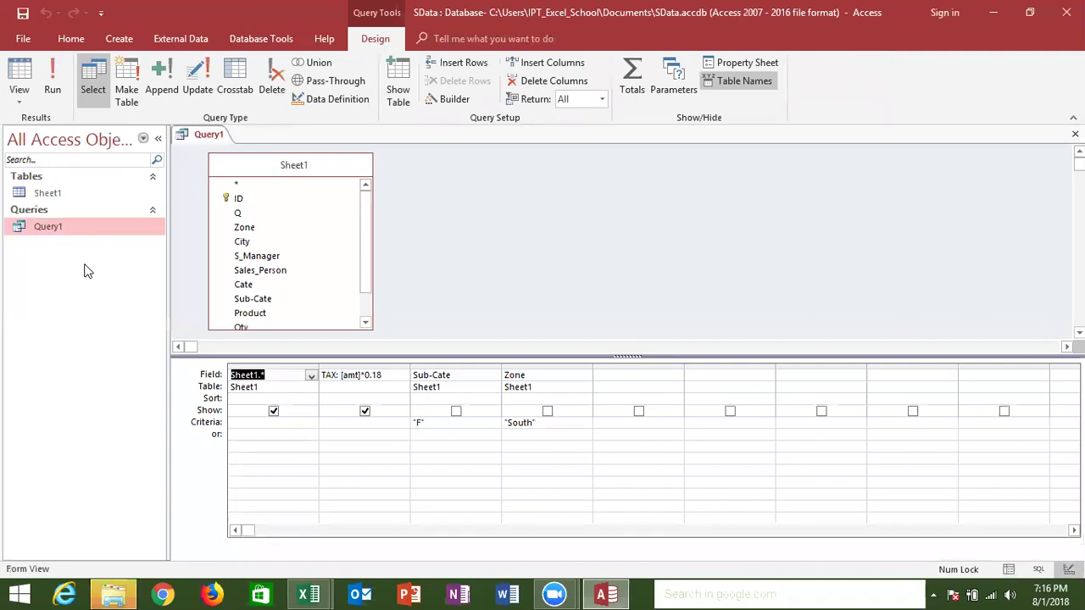
left_click(231, 422)
left_click(369, 443)
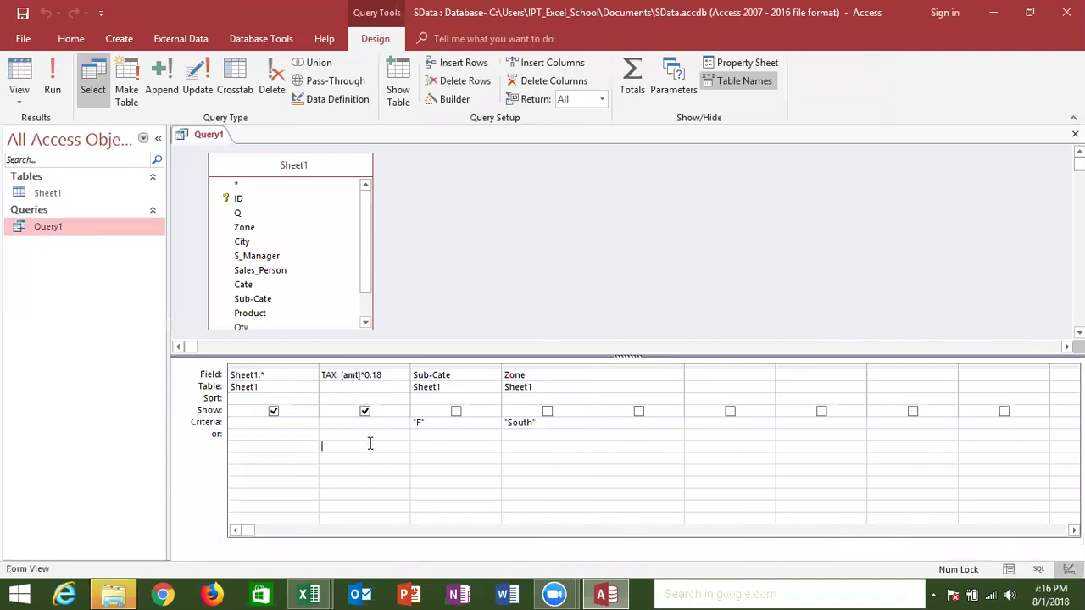
left_click(614, 375)
left_click(675, 376)
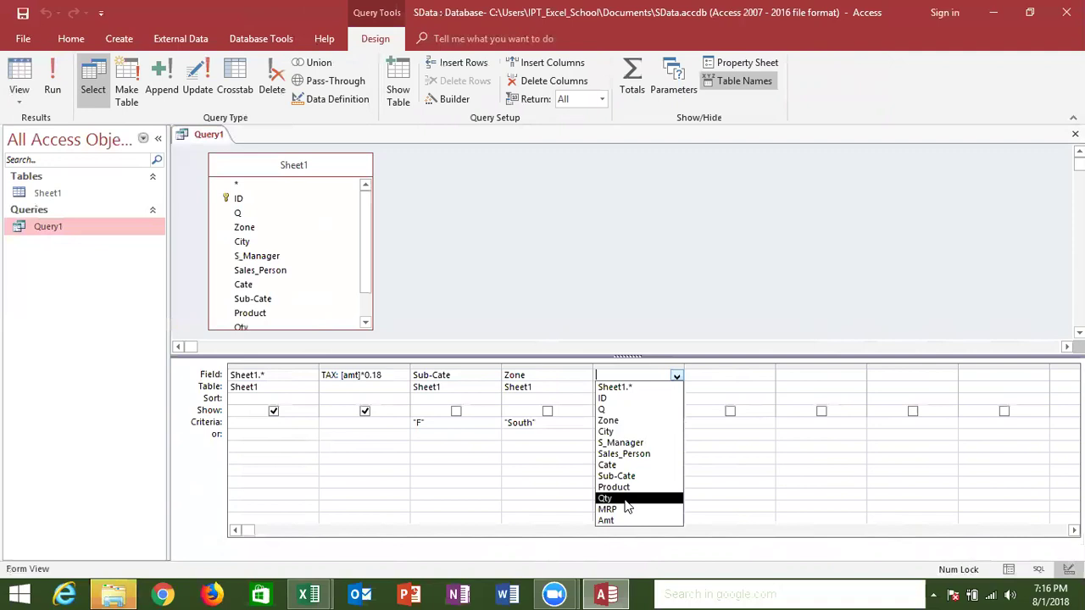
left_click(627, 500)
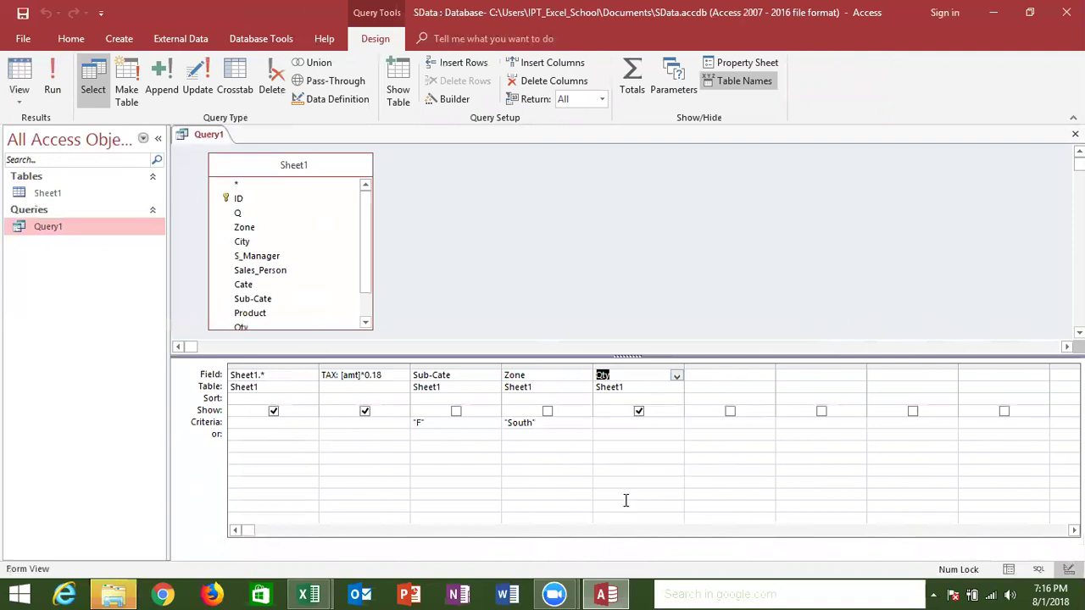
Step: Give Qty the criterion >50 And <80 and hide it from the output
left_click(611, 426)
type(">")
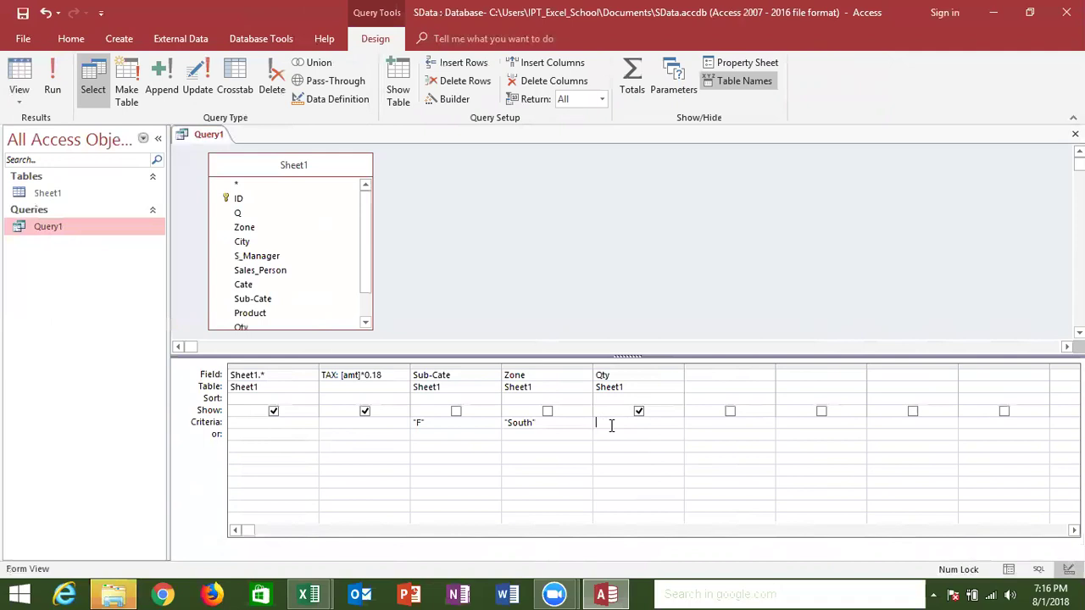
key("BackSpace")
type(">=")
key("BackSpace")
key("BackSpace")
type("<=")
key("BackSpace")
key("BackSpace")
type("<")
key("BackSpace")
type("<>1")
key("BackSpace")
key("BackSpace")
key("BackSpace")
type(">50")
left_click(608, 444)
left_click(638, 411)
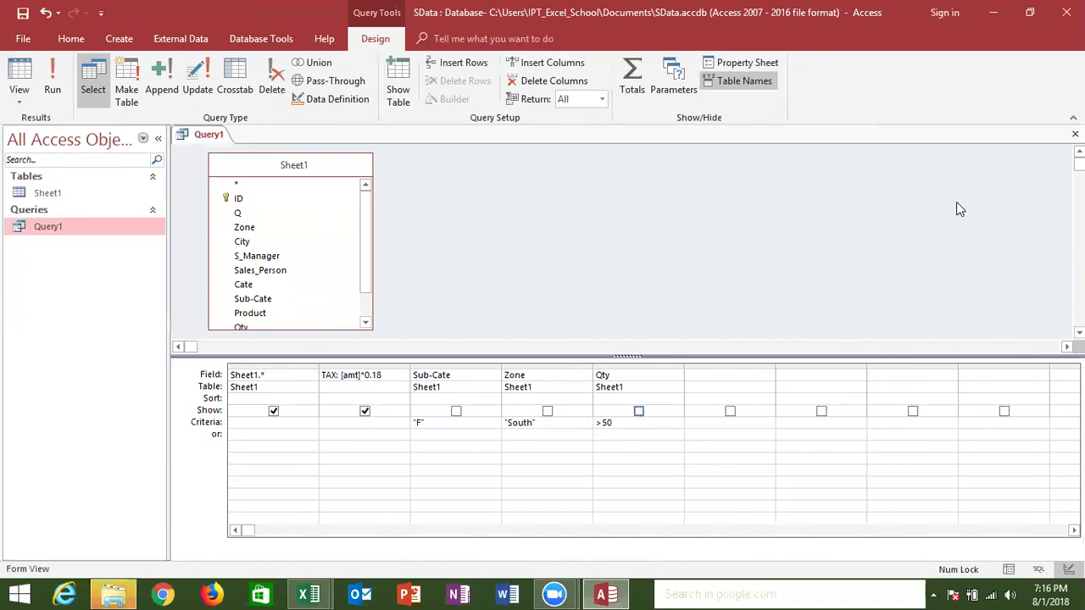
left_click(660, 424)
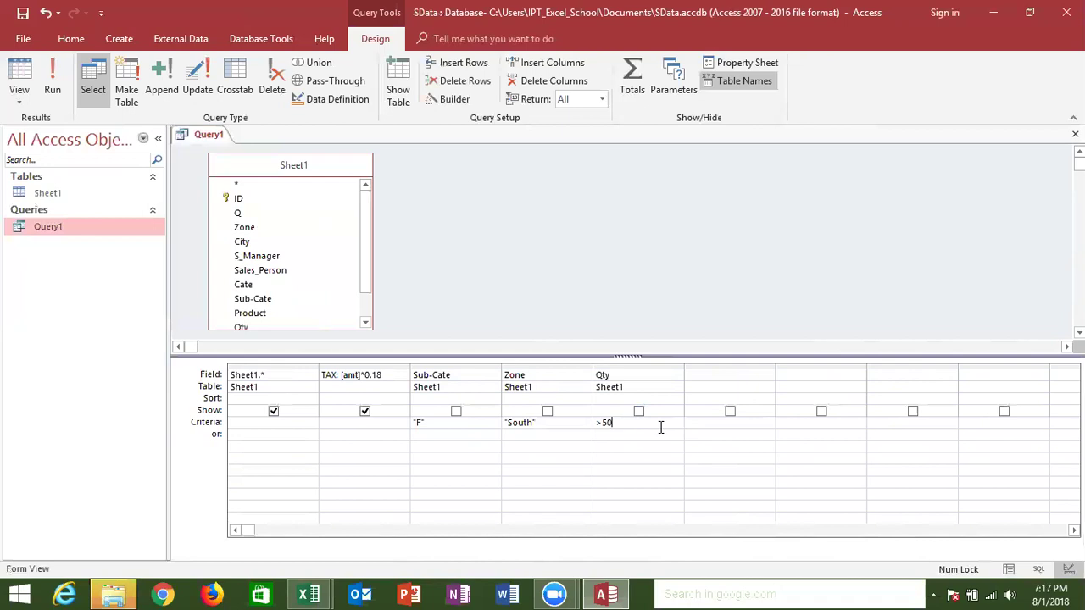
type("and ")
type("<")
type("80")
left_click(649, 438)
Step: Append or "North" after "South" in the Zone criterion
left_click(533, 388)
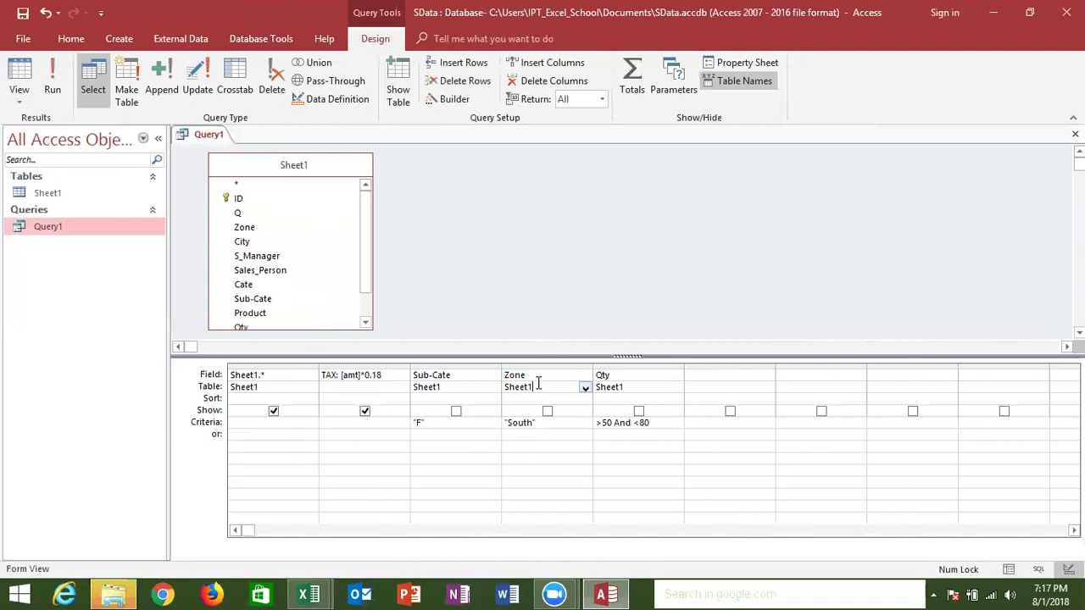
left_click(547, 425)
type("orNo")
key("BackSpace")
key("BackSpace")
type("\"North")
type("\"")
Step: Enter "East" as the Zone criterion on the or row, then save Query1 on closing
left_click(522, 435)
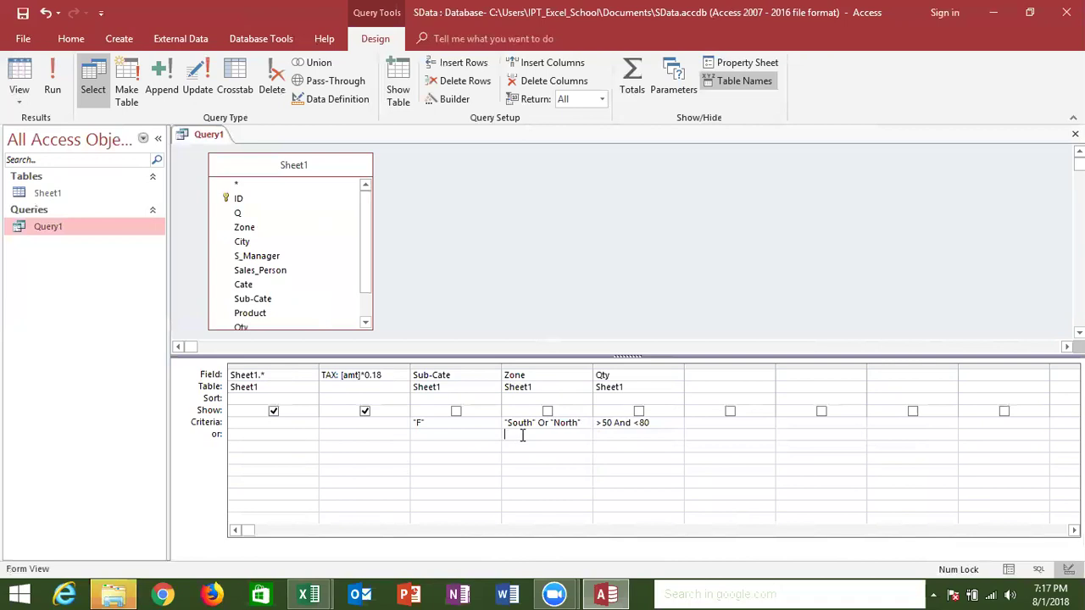
double_click(621, 421)
left_click(551, 432)
type("E")
key("BackSpace")
key("BackSpace")
type("\"East\"")
left_click(525, 445)
left_click(1074, 134)
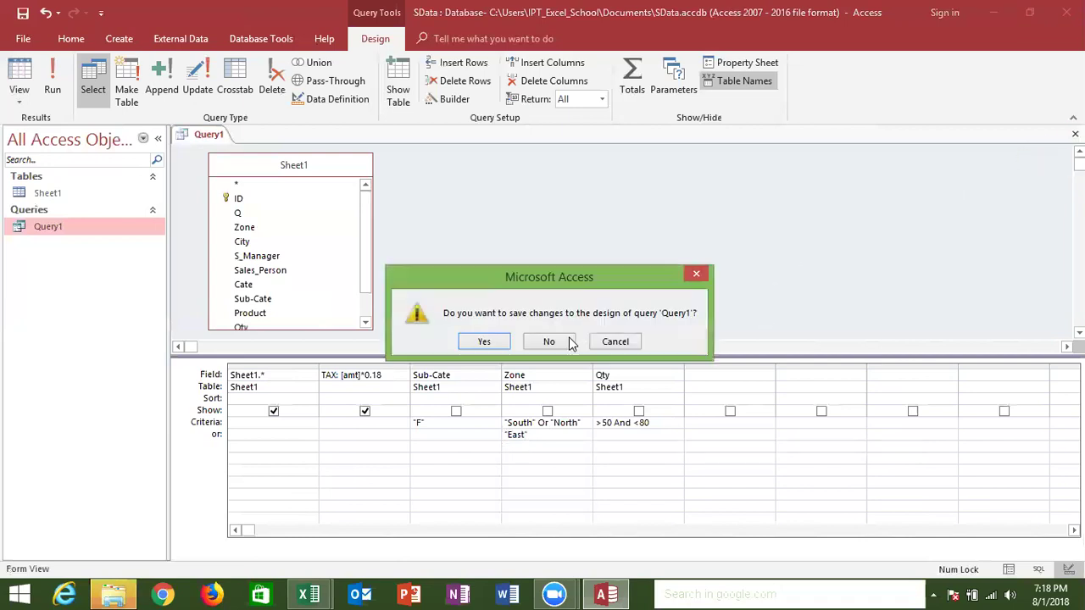
left_click(478, 342)
Step: Open Query1's 495-record results and inspect the Zone, Product and Qty values of record 4
double_click(93, 230)
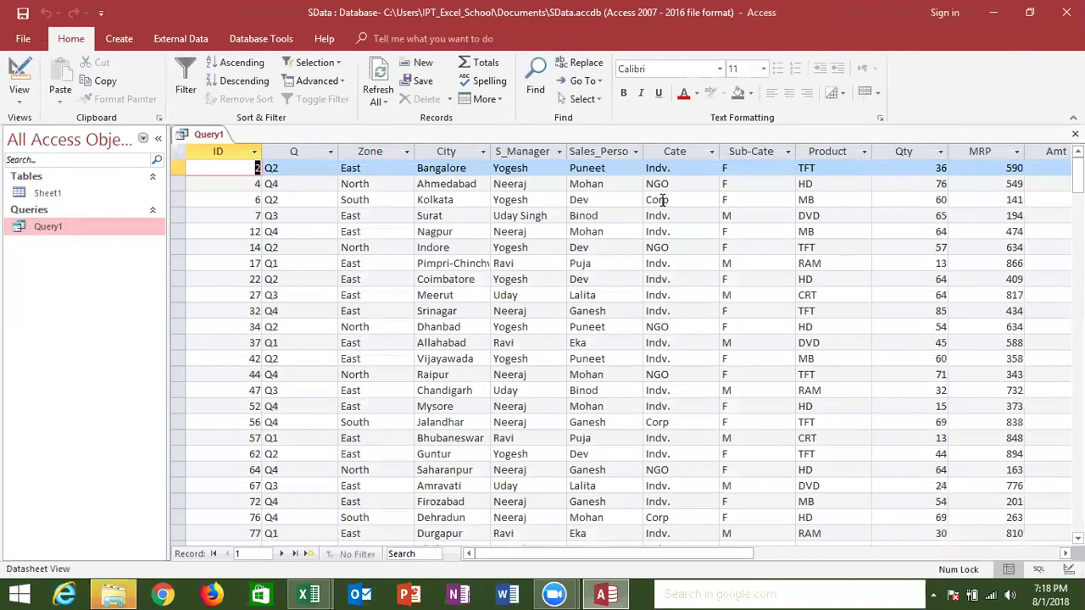
double_click(371, 231)
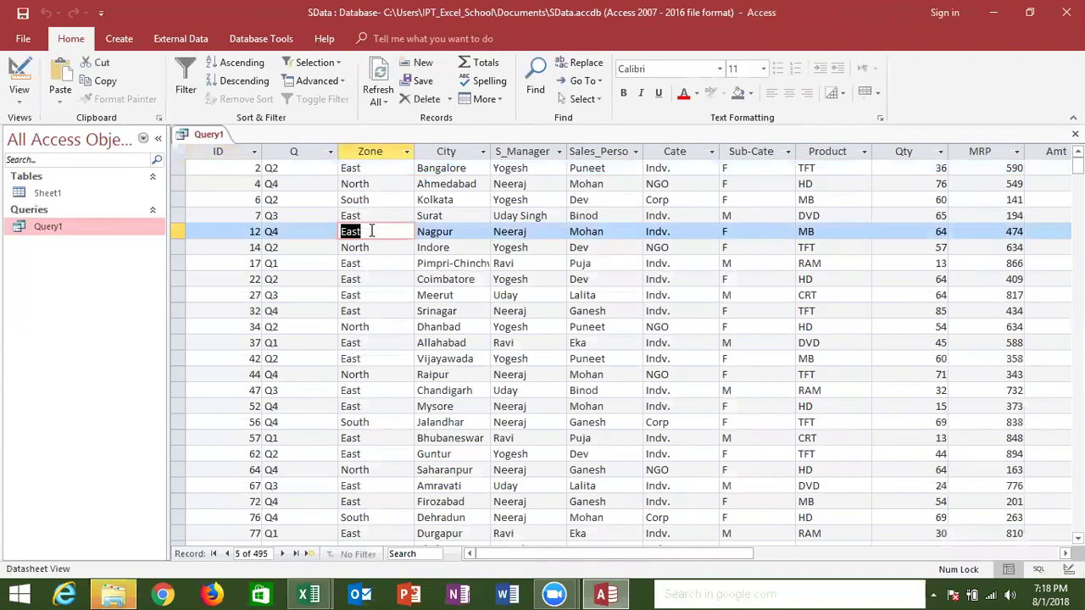
left_click(752, 183)
left_click(802, 186)
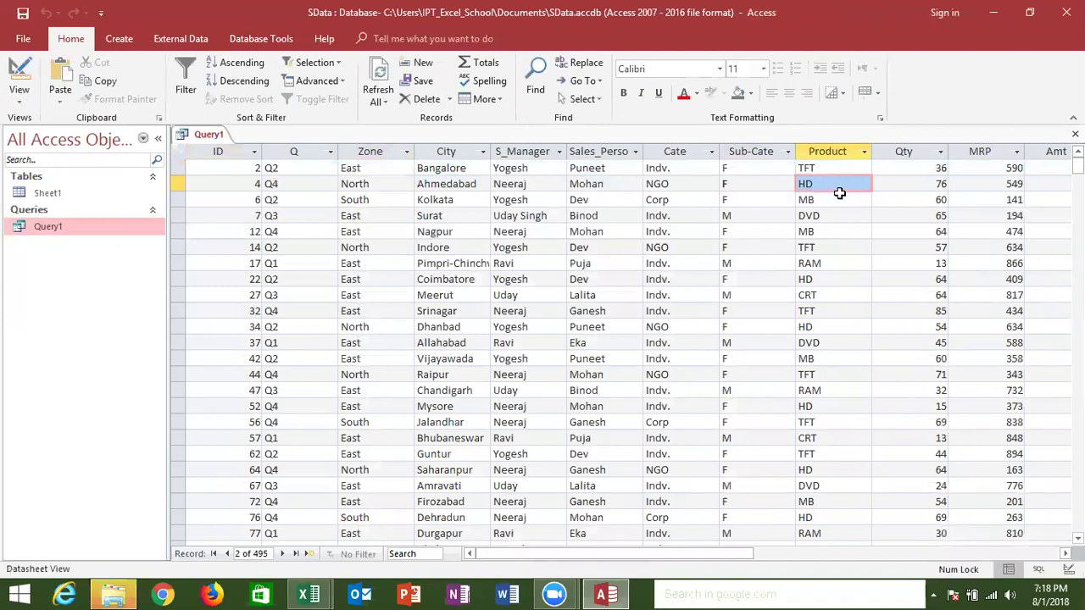
left_click(940, 185)
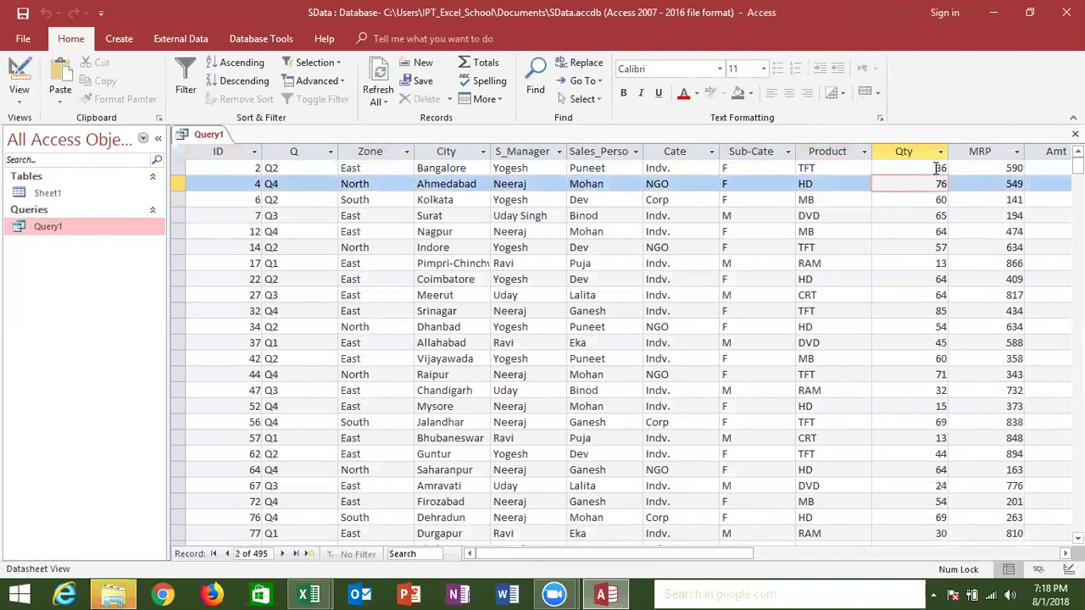
key("Up")
key("Down")
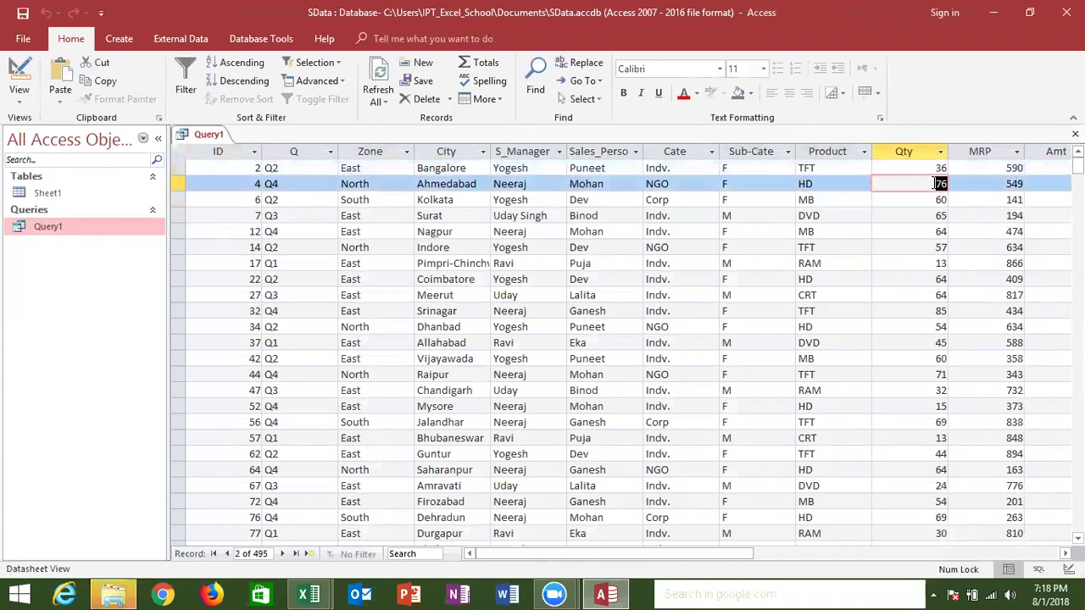
right_click(62, 224)
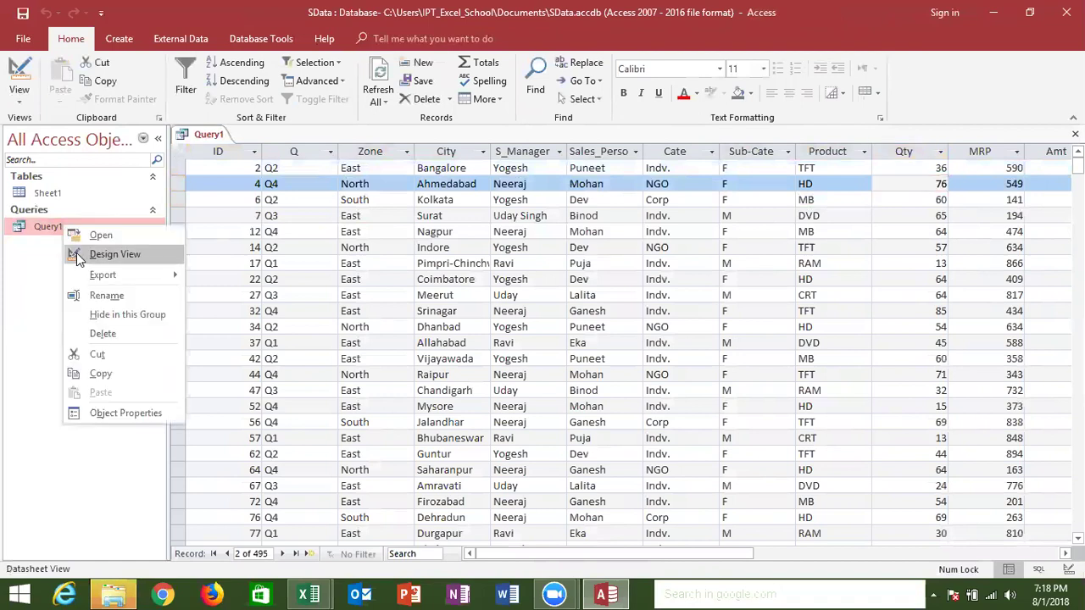
Step: Reopen Query1 in Design View and copy the >50 And <80 Qty criterion into the or row
left_click(76, 253)
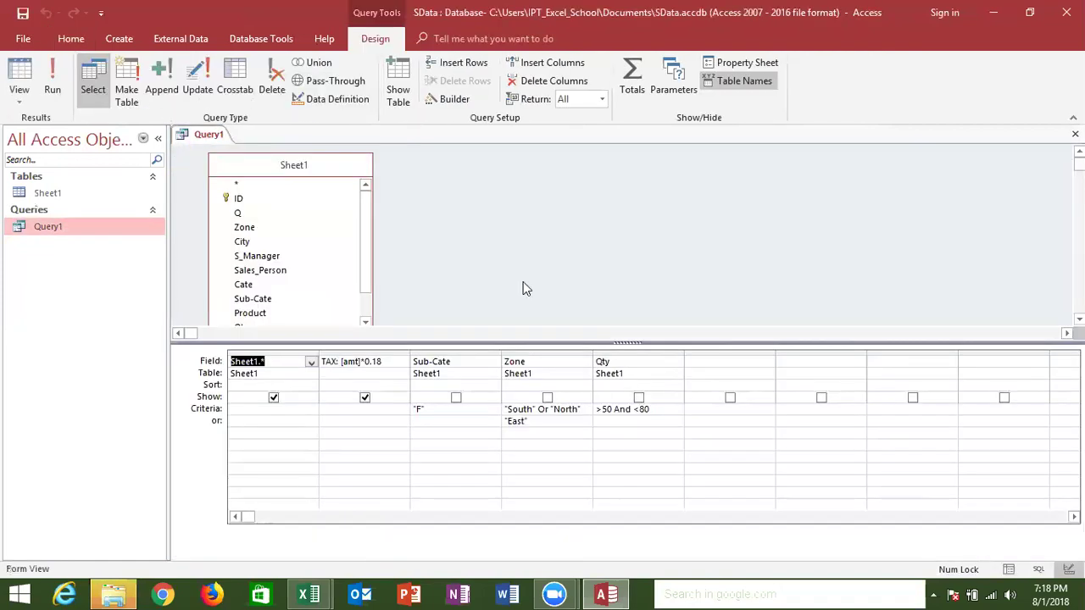
left_click(588, 421)
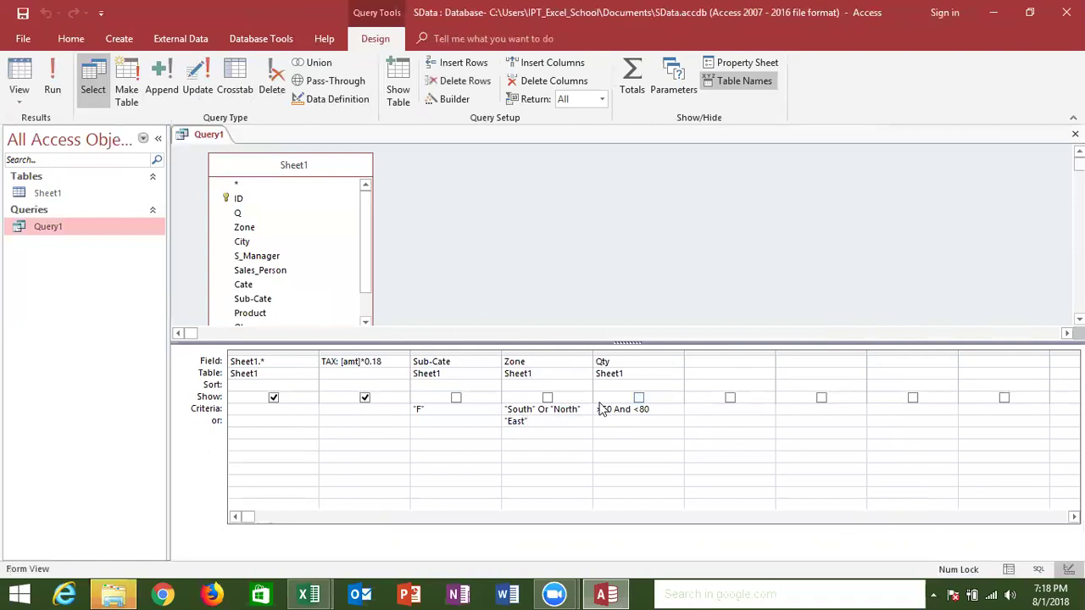
left_click_drag(597, 408, 659, 406)
key("ctrl+c")
left_click(644, 421)
key("ctrl+v")
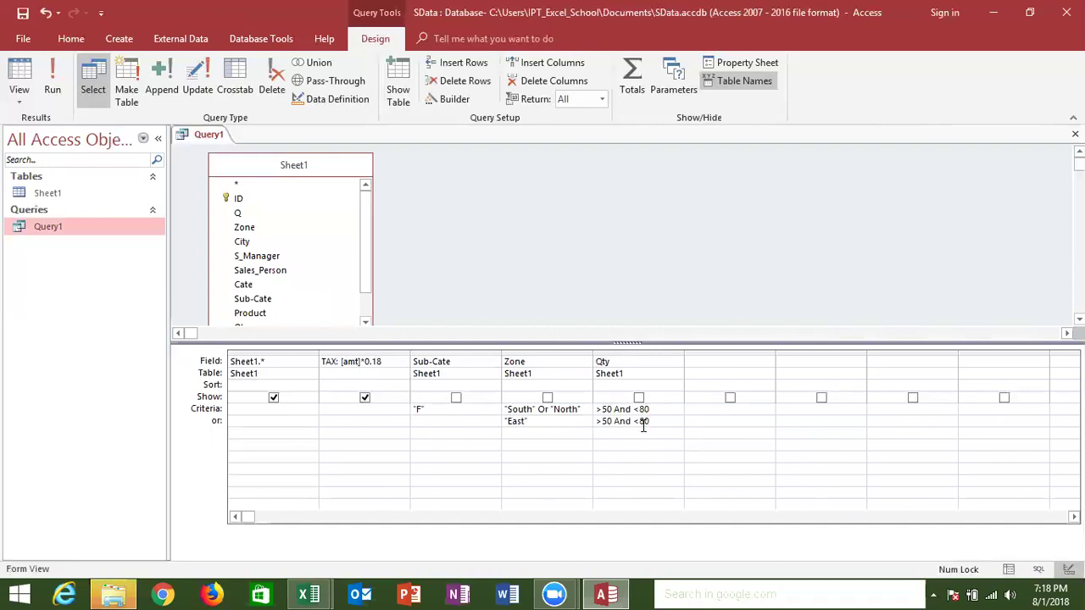
left_click(641, 435)
left_click(612, 422)
Step: Enter "F" as the Sub-Cate criterion on the or row
left_click(448, 421)
type("\"f")
key("BackSpace")
type("F\"")
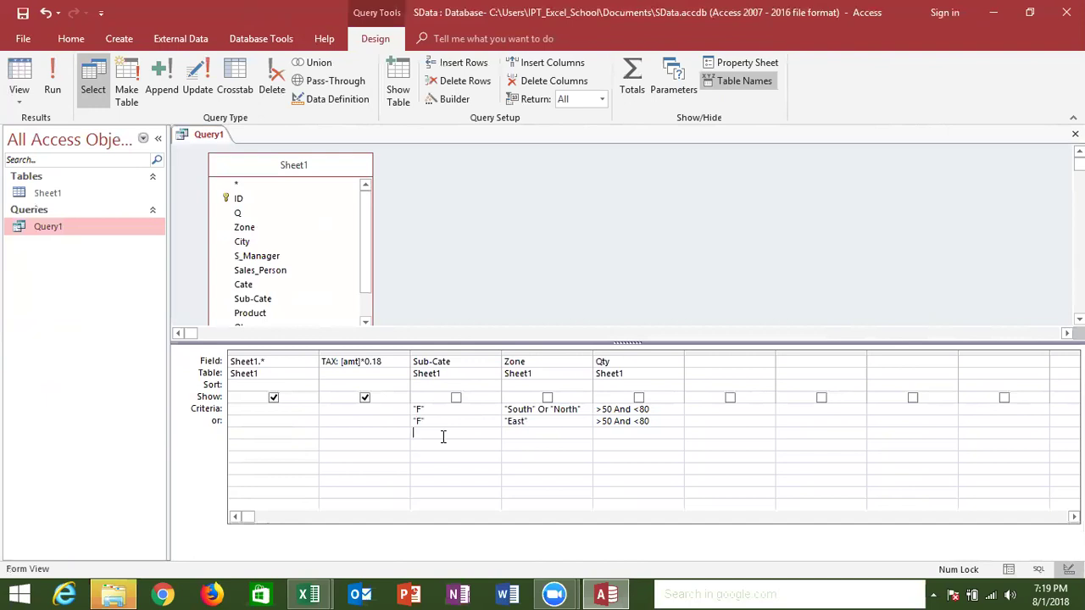
Step: Delete the F, East and Qty criteria from the or row
left_click_drag(414, 422, 440, 424)
key("Delete")
left_click_drag(531, 420, 498, 409)
key("Delete")
left_click_drag(650, 421, 593, 414)
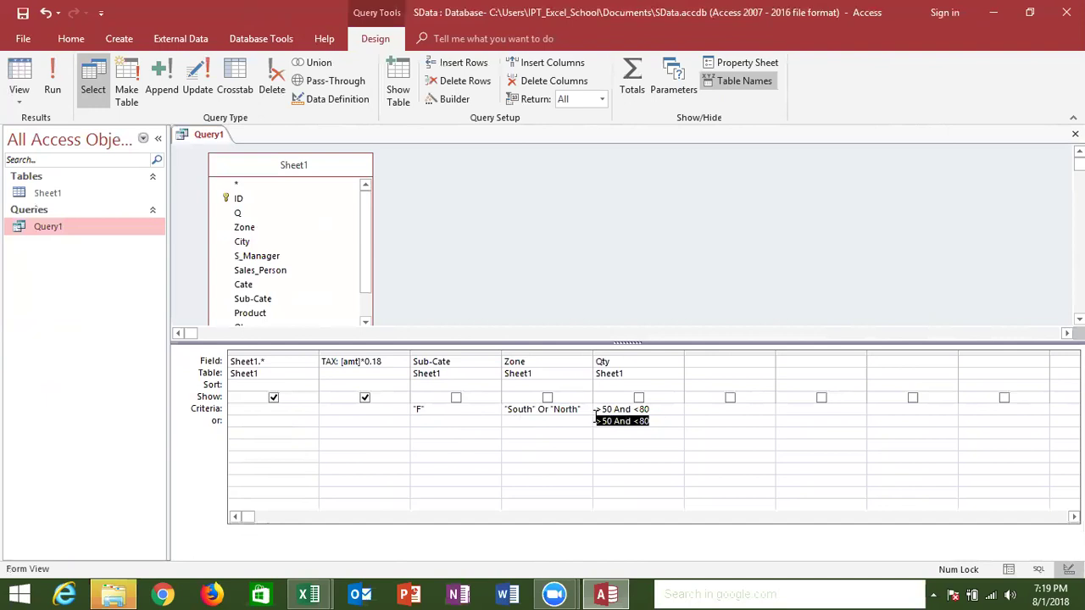
key("Delete")
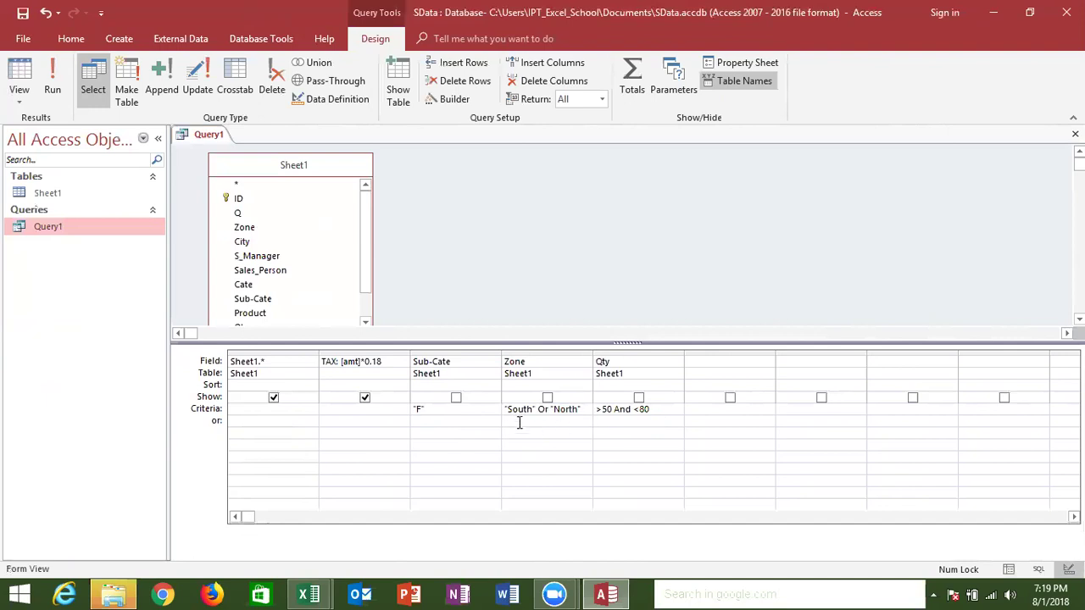
Step: Enter "M" under Sub-Cate and "East" under Zone on the or row
left_click(458, 422)
type("\"M\"")
key("Tab")
type("Eas")
key("BackSpace")
key("BackSpace")
key("BackSpace")
type("East\"")
left_click(489, 445)
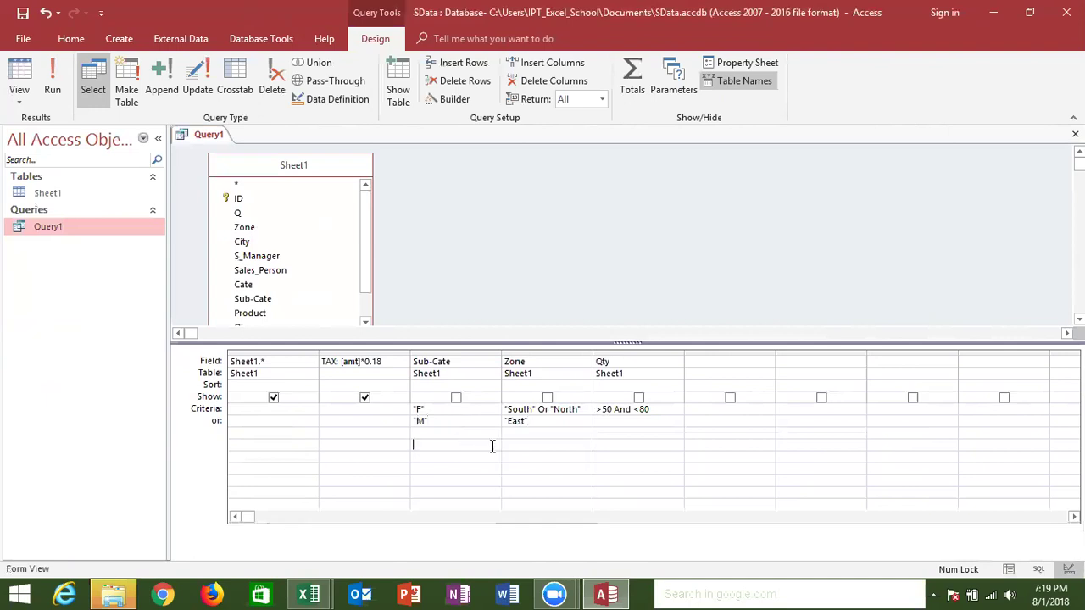
Step: Add Qty <50 and Zone NCR on the third criteria row, then save and close Query1
left_click(629, 433)
type("<")
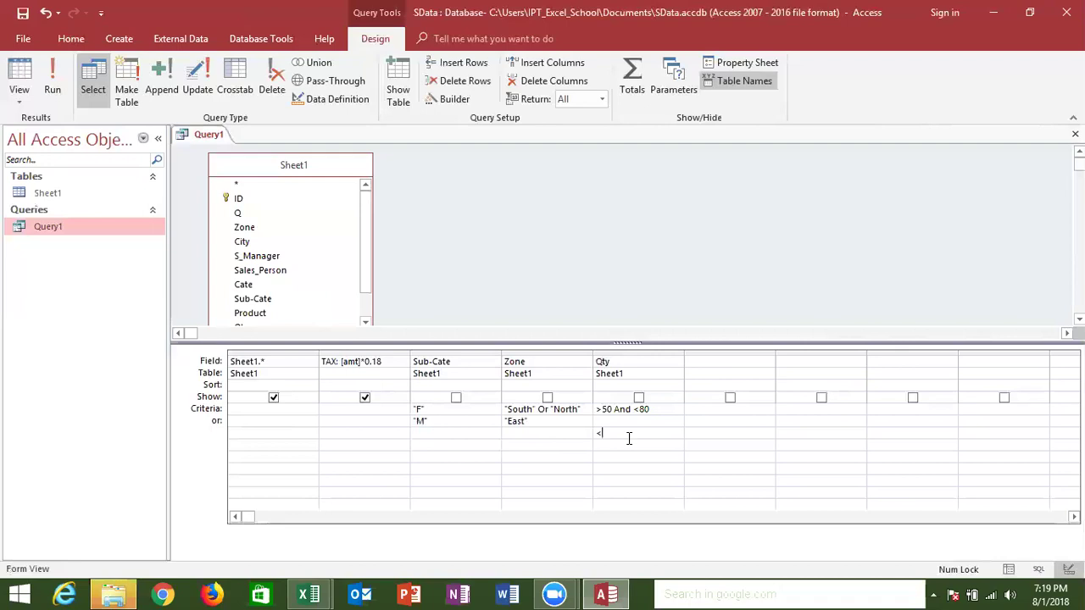
type("50")
left_click(557, 430)
type("NCR")
left_click(559, 442)
left_click(1075, 134)
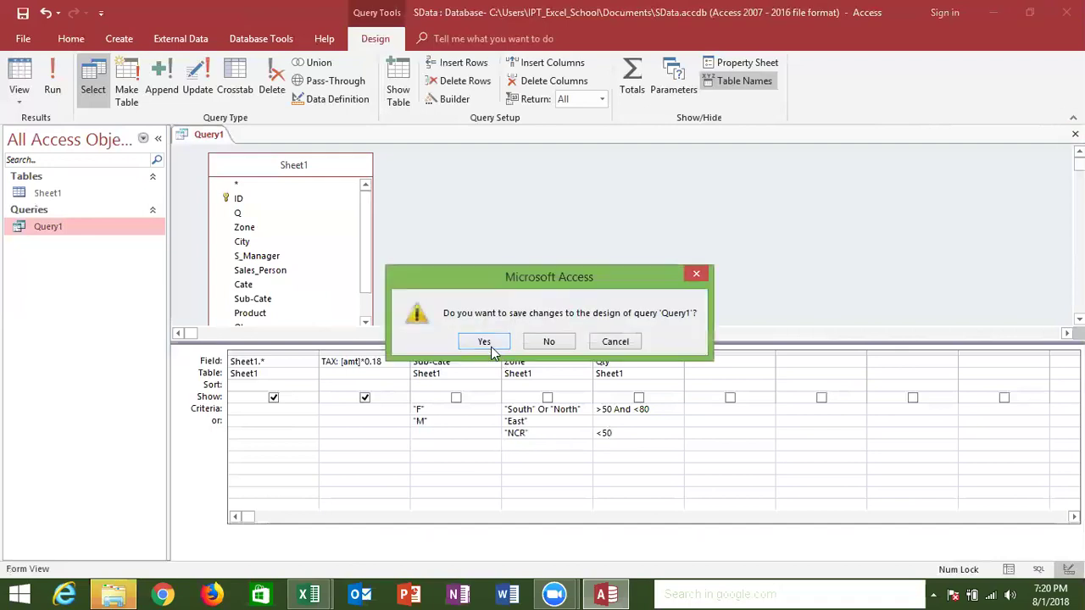
left_click(484, 343)
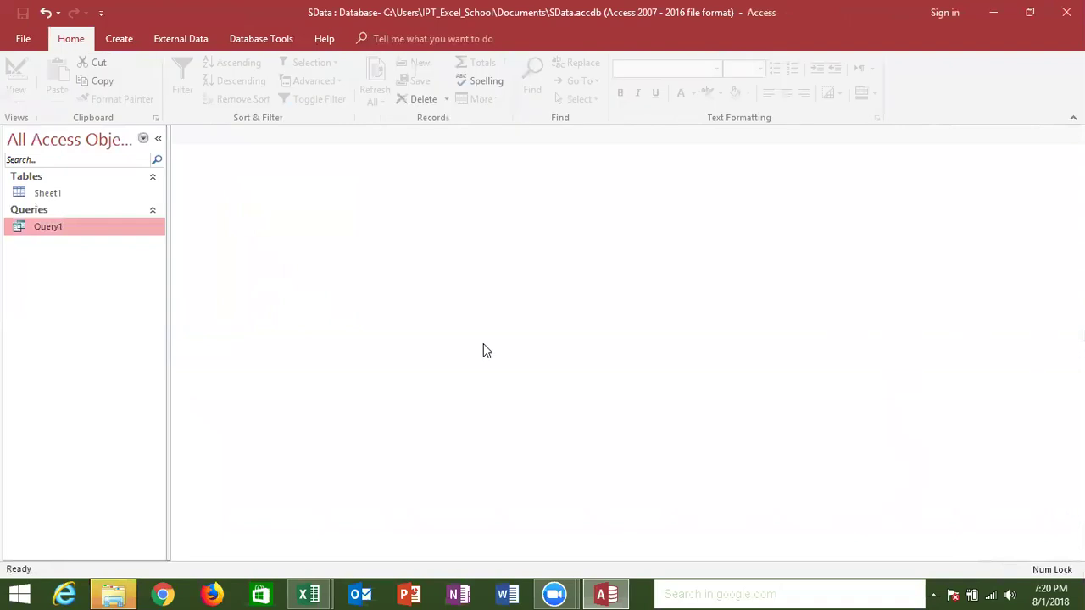
double_click(127, 227)
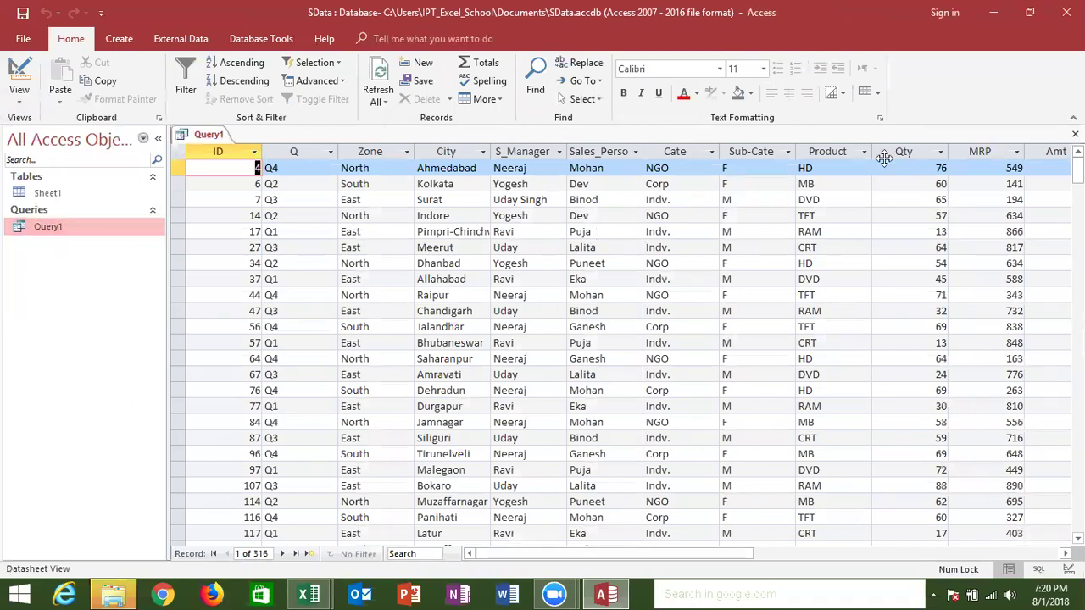
left_click(1075, 134)
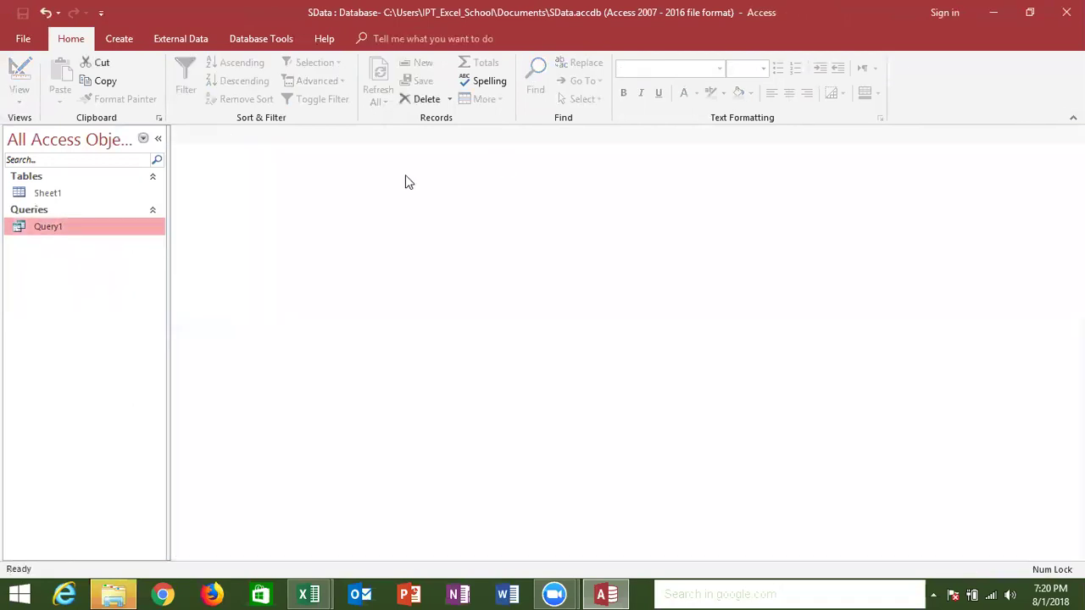
Step: Reopen Query1 in Design View and add City from Sheet1 as the sixth column
right_click(51, 227)
left_click(96, 259)
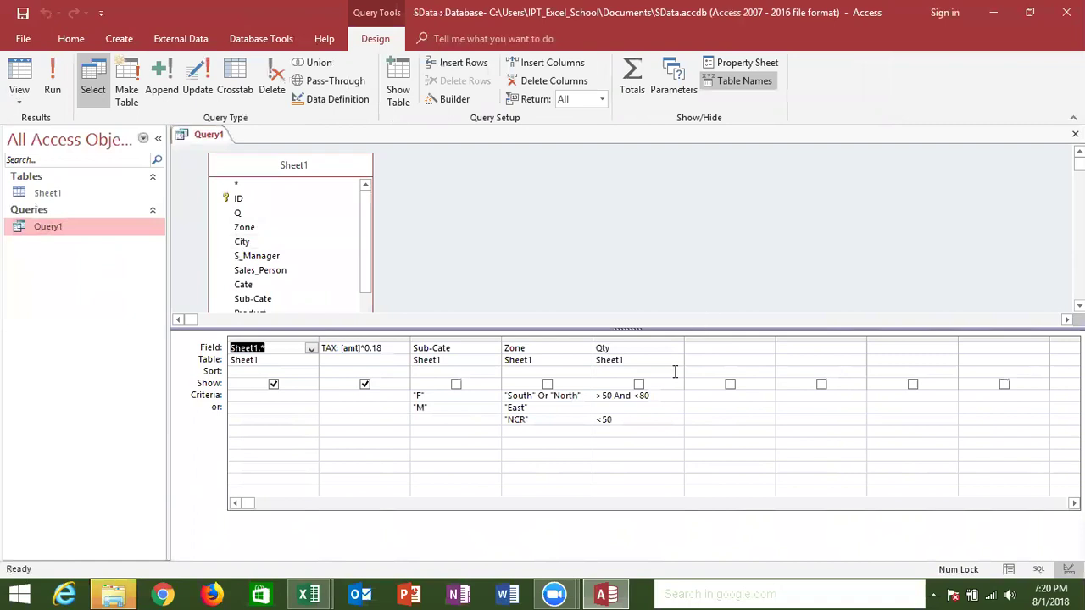
left_click(626, 422)
left_click(718, 347)
left_click(252, 244)
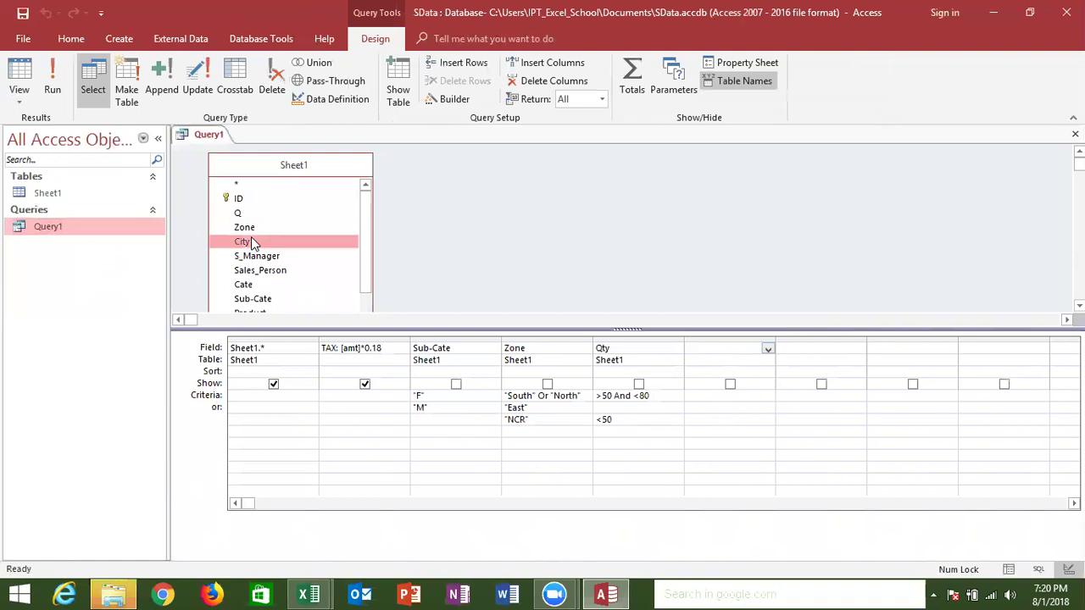
double_click(252, 244)
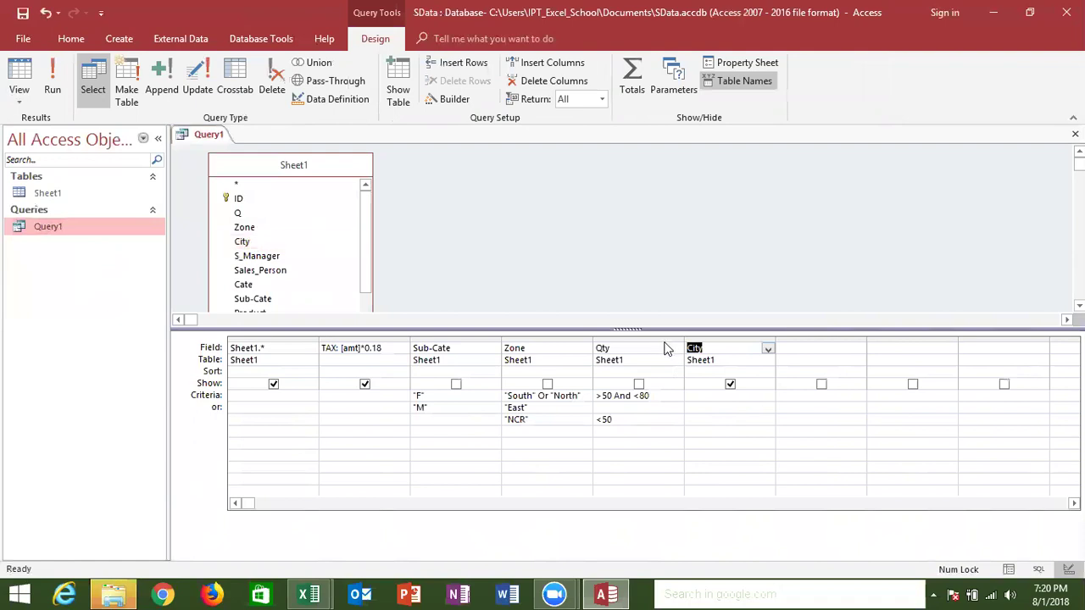
Step: Hide the City column and enter City criteria *Delhi*, *Delhi and Delhi*
left_click(730, 383)
left_click(711, 398)
type("\"*")
type("Del")
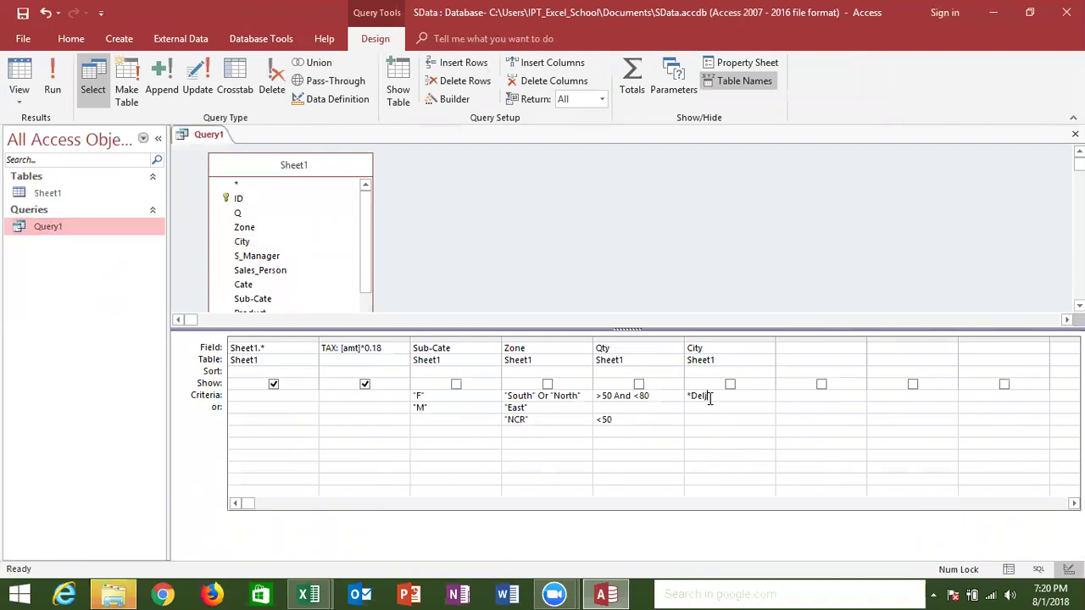
type("h")
type("i*")
left_click(717, 408)
type("*Delhi")
left_click(721, 439)
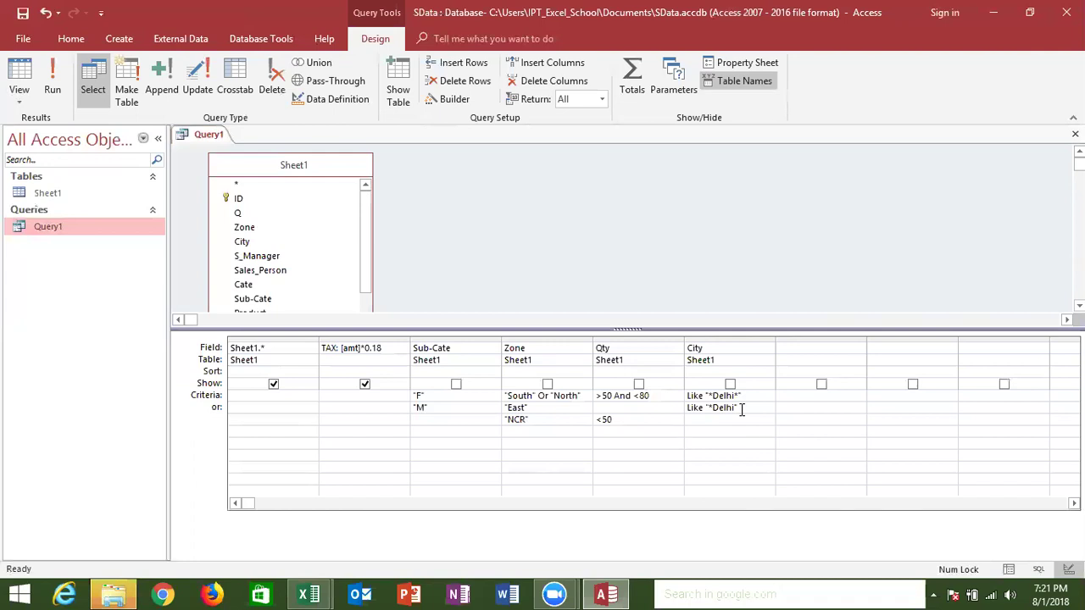
left_click(727, 419)
type("Del")
type("hi*")
Step: Commit Delhi* so Access converts it to Like "Delhi*"
key("Return")
Step: Review the existing City, Sheet1.*, Sub-Cate and Zone criteria cells
left_click(735, 421)
left_click(237, 396)
left_click(237, 408)
left_click(238, 418)
left_click(496, 406)
left_click(516, 408)
Step: Enter ??? as a fourth City criterion and dismiss the invalid-syntax warnings
left_click(707, 428)
type("???")
left_click(707, 443)
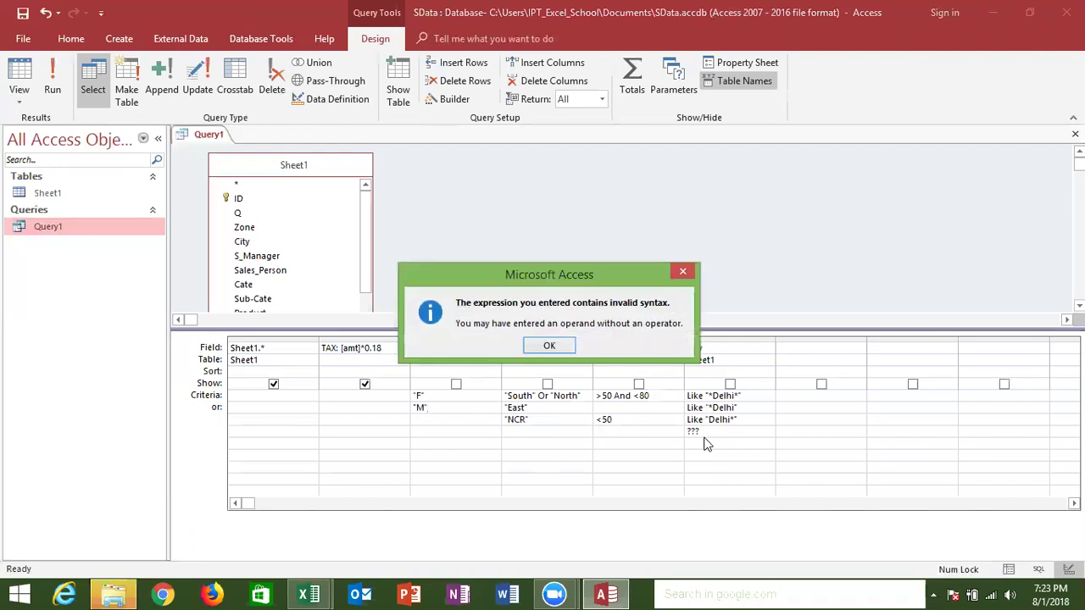
left_click(551, 347)
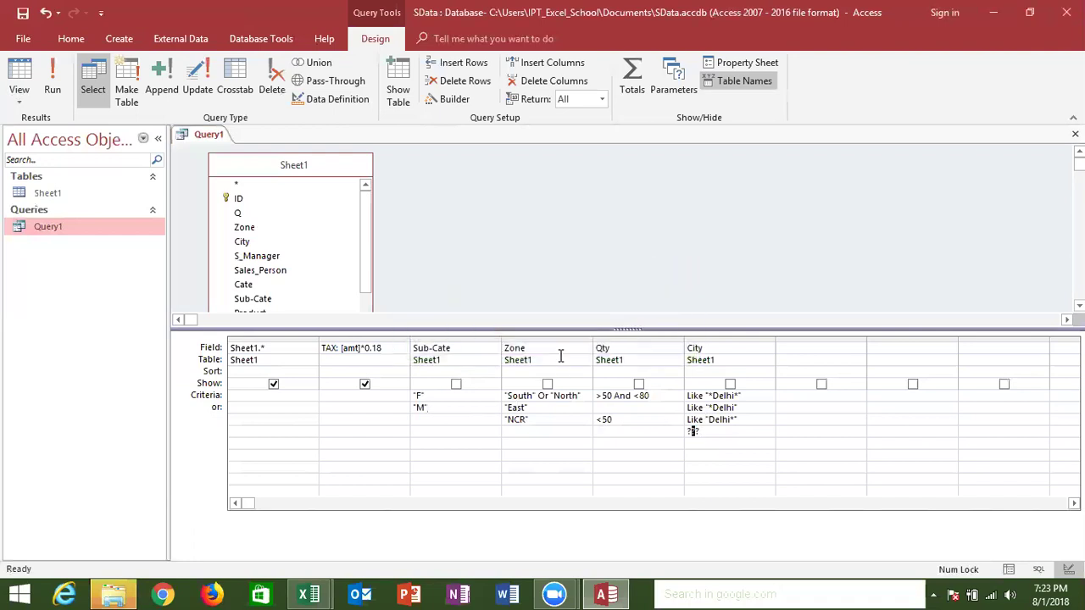
left_click(599, 386)
key("Return")
Step: Erase the Like "???", "Delhi*" and "*Delhi" City criteria
left_click(710, 448)
left_click(710, 447)
left_click(653, 394)
left_click(729, 432)
key("BackSpace")
key("BackSpace")
key("BackSpace")
key("BackSpace")
key("BackSpace")
key("BackSpace")
key("BackSpace")
key("BackSpace")
key("BackSpace")
key("BackSpace")
key("BackSpace")
key("BackSpace")
key("BackSpace")
key("BackSpace")
key("BackSpace")
key("BackSpace")
key("BackSpace")
Step: Clear the remaining City text plus the Qty <50 and Zone NCR criteria
key("BackSpace")
key("BackSpace")
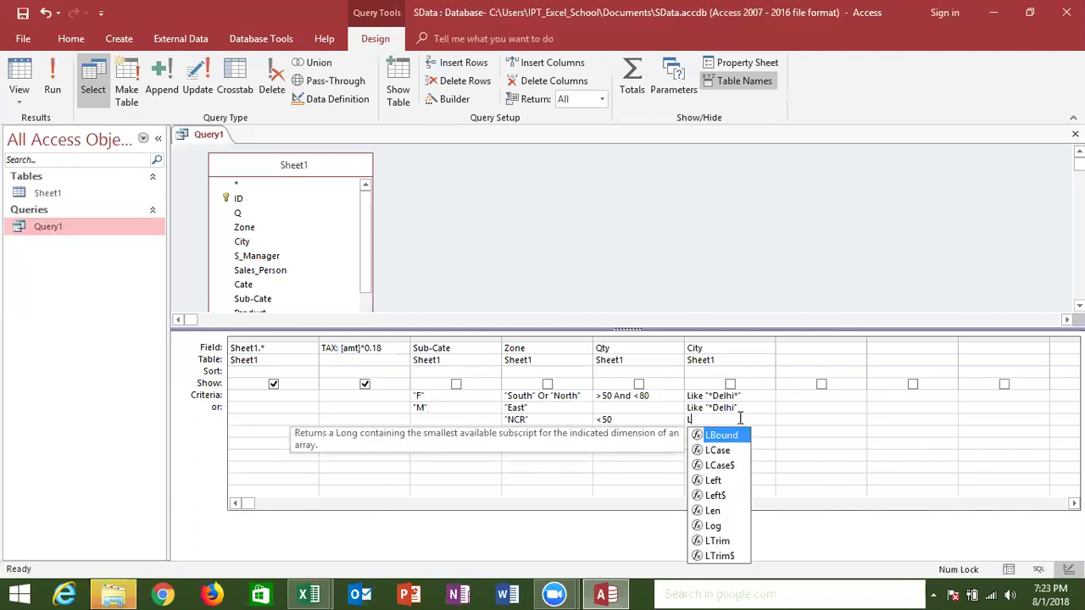
key("BackSpace")
left_click(744, 408)
key("BackSpace")
key("BackSpace")
key("BackSpace")
key("BackSpace")
key("BackSpace")
key("BackSpace")
key("BackSpace")
key("BackSpace")
key("BackSpace")
key("BackSpace")
key("BackSpace")
key("BackSpace")
key("BackSpace")
key("BackSpace")
key("BackSpace")
key("BackSpace")
key("BackSpace")
key("BackSpace")
key("BackSpace")
key("BackSpace")
key("BackSpace")
key("BackSpace")
left_click(631, 421)
key("BackSpace")
key("BackSpace")
key("BackSpace")
left_click(580, 421)
key("BackSpace")
key("BackSpace")
key("BackSpace")
key("BackSpace")
key("BackSpace")
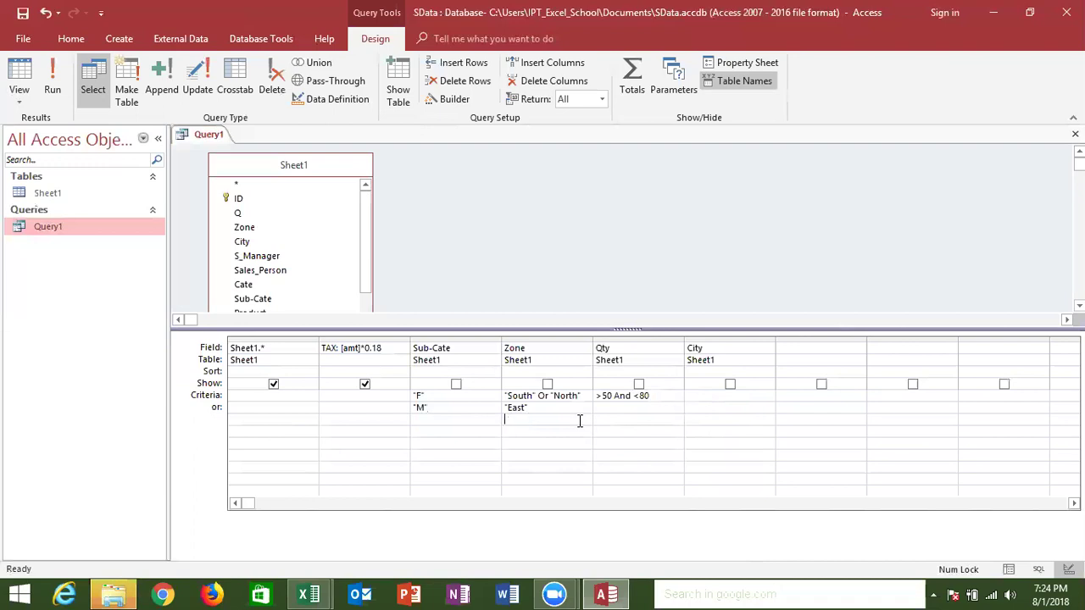
key("BackSpace")
key("BackSpace")
key("BackSpace")
key("BackSpace")
key("BackSpace")
key("BackSpace")
key("BackSpace")
key("BackSpace")
key("BackSpace")
Step: Check the TAX field, then name a new calculated field RTAX: in the column after City
left_click(330, 350)
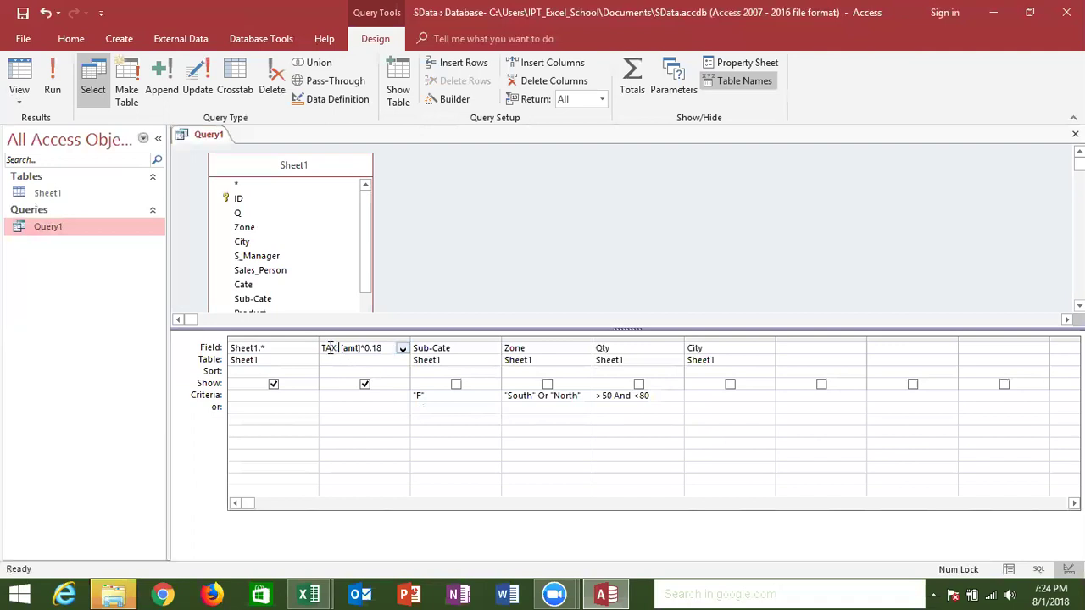
left_click(337, 348)
left_click(811, 351)
type("RTax")
key("BackSpace")
key("BackSpace")
key("BackSpace")
type("T")
key("BackSpace")
type("TAX")
type(":")
Step: Launch Build... for the RTAX: field and browse Functions to Built-In Functions
right_click(811, 351)
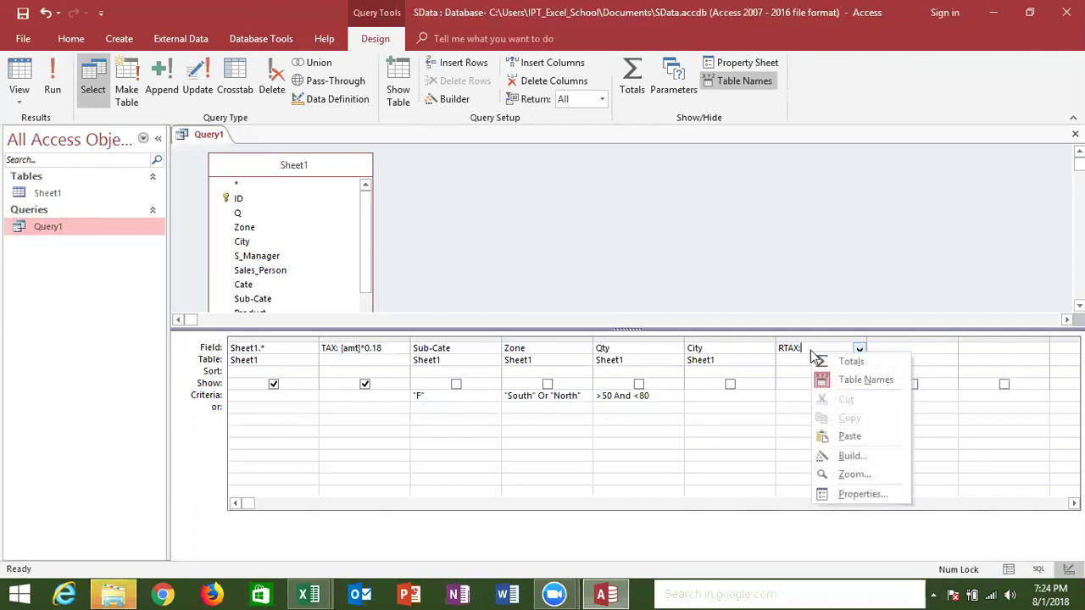
left_click(831, 462)
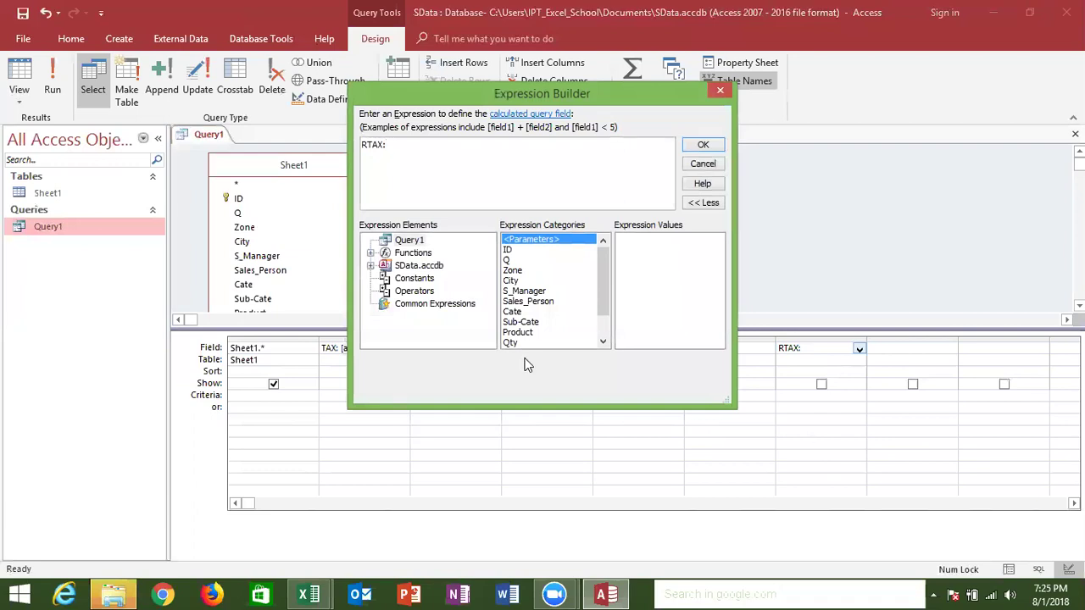
left_click(387, 254)
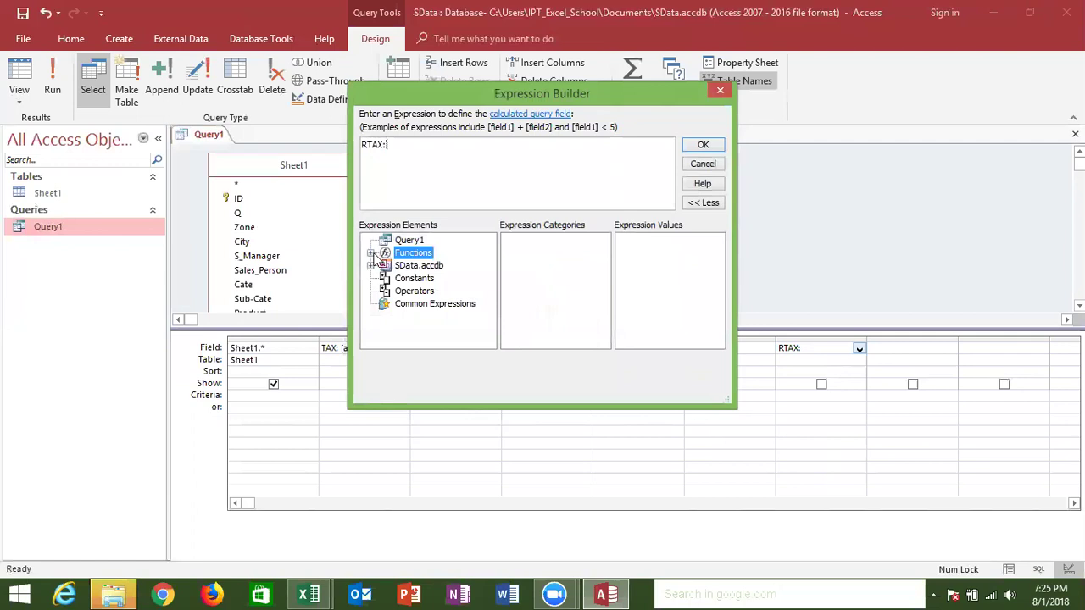
left_click(371, 253)
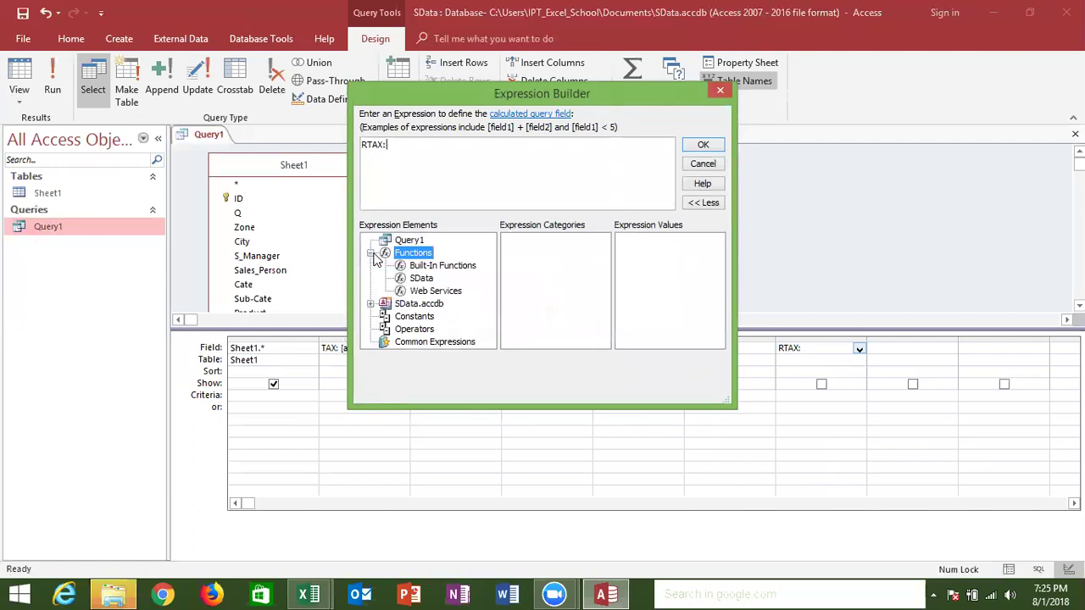
left_click(421, 280)
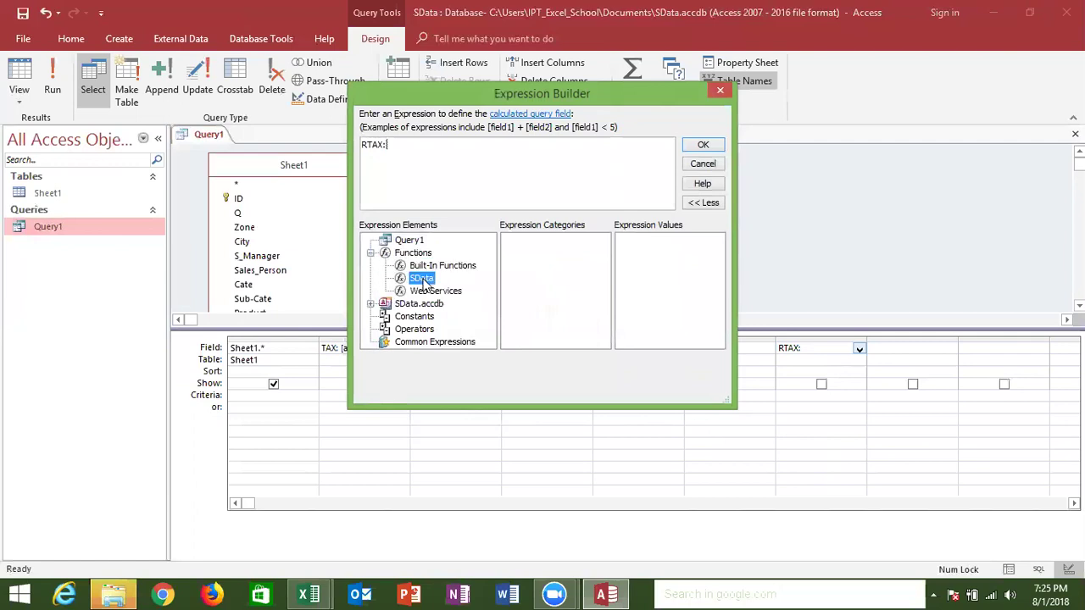
left_click(424, 293)
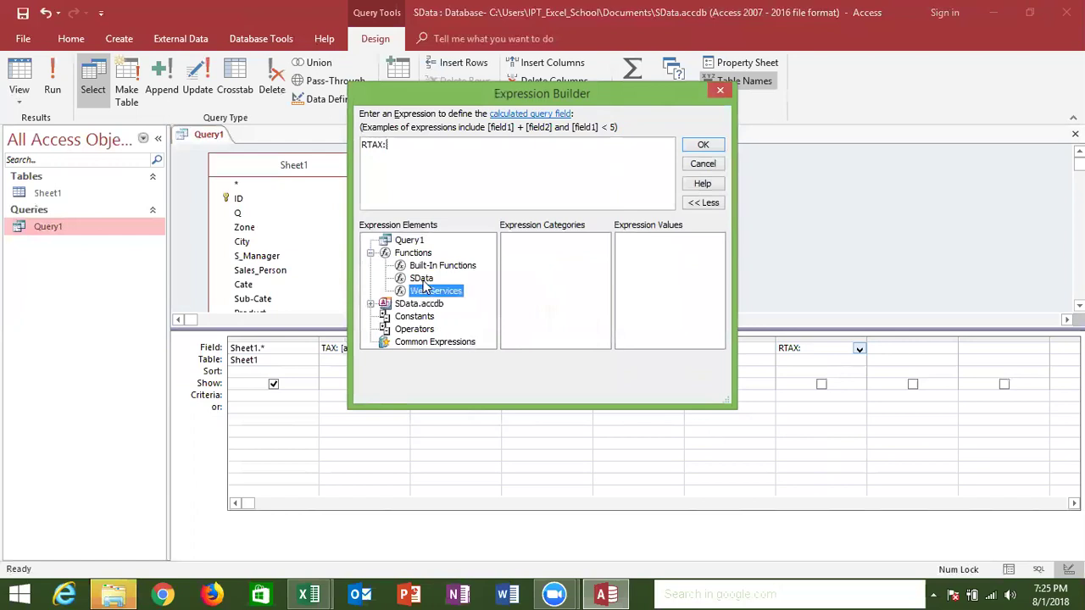
left_click(428, 267)
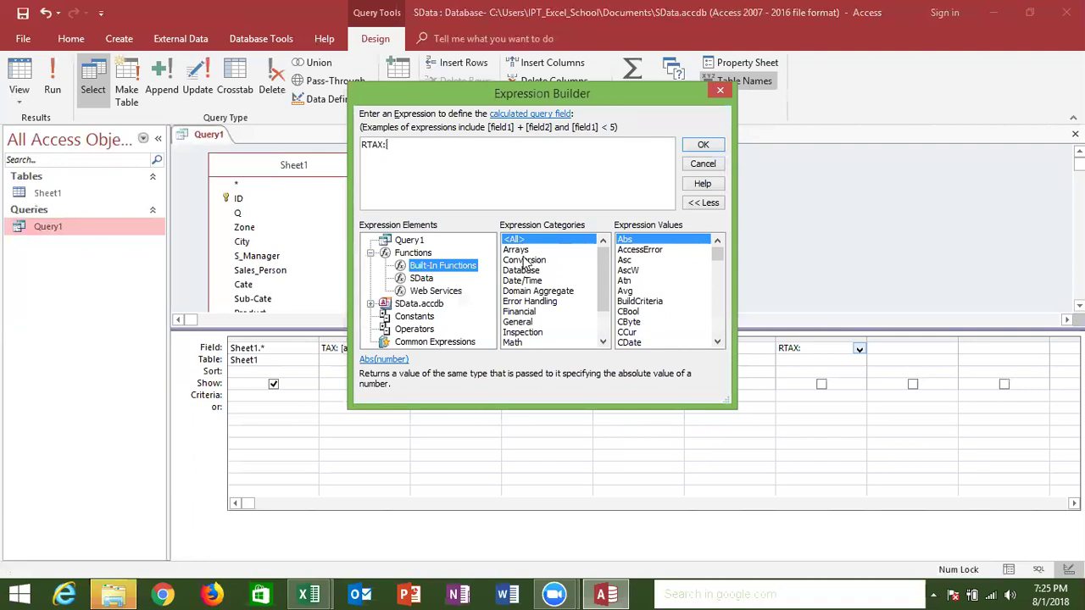
Step: Browse the function categories and insert a Round template from the Math functions
left_click(524, 262)
left_click(518, 251)
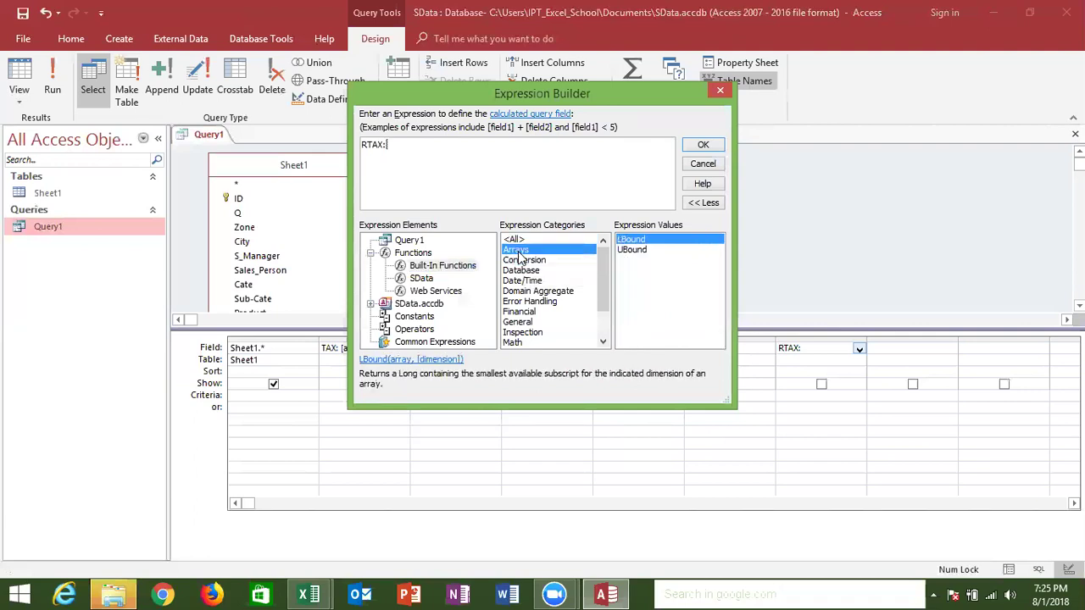
left_click(520, 261)
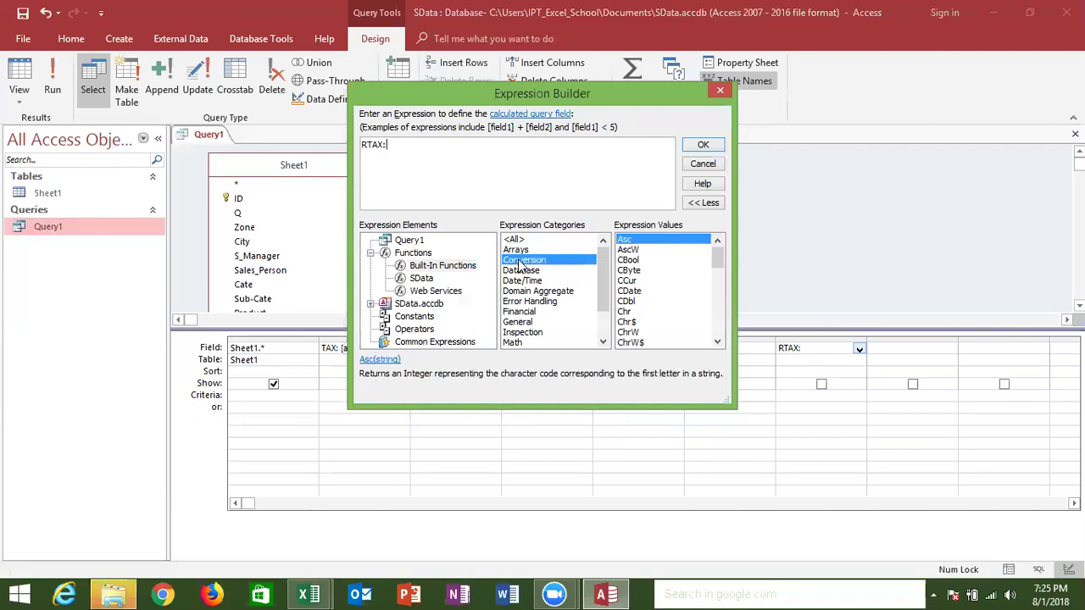
left_click(521, 272)
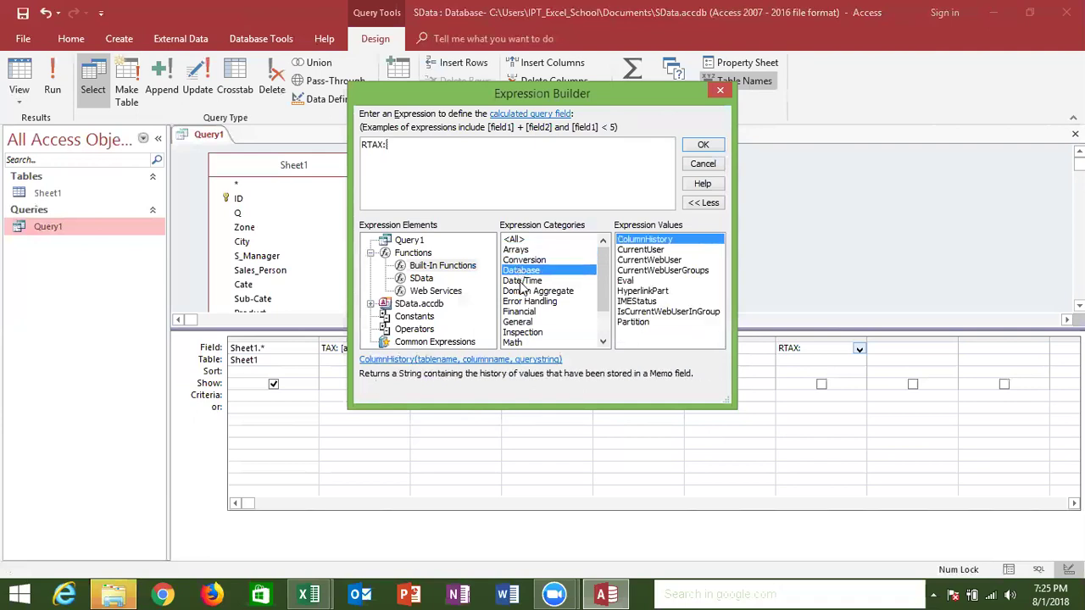
left_click(521, 280)
left_click(522, 292)
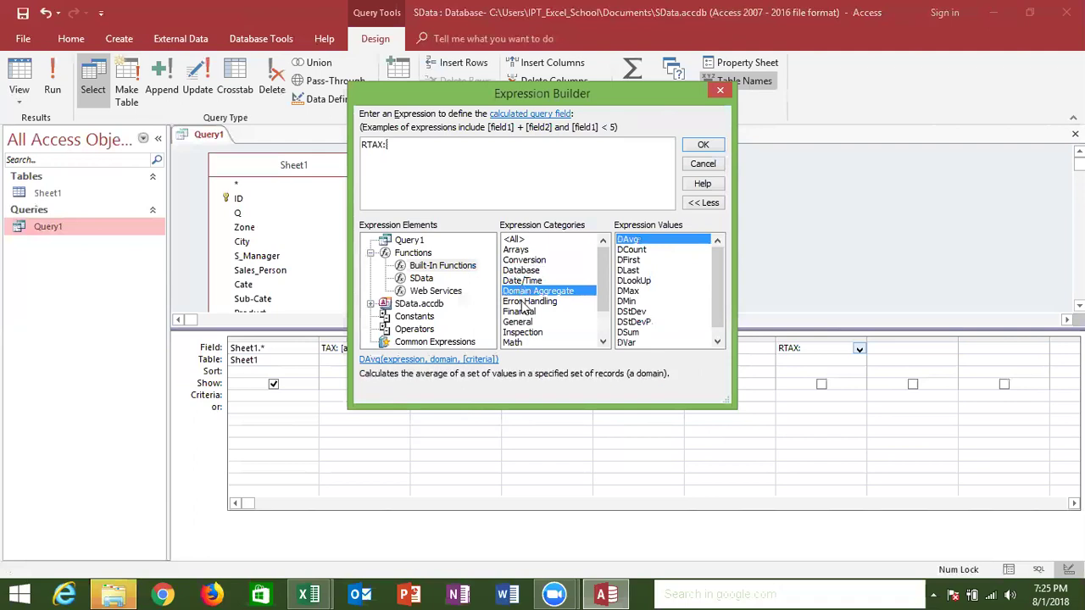
left_click(524, 302)
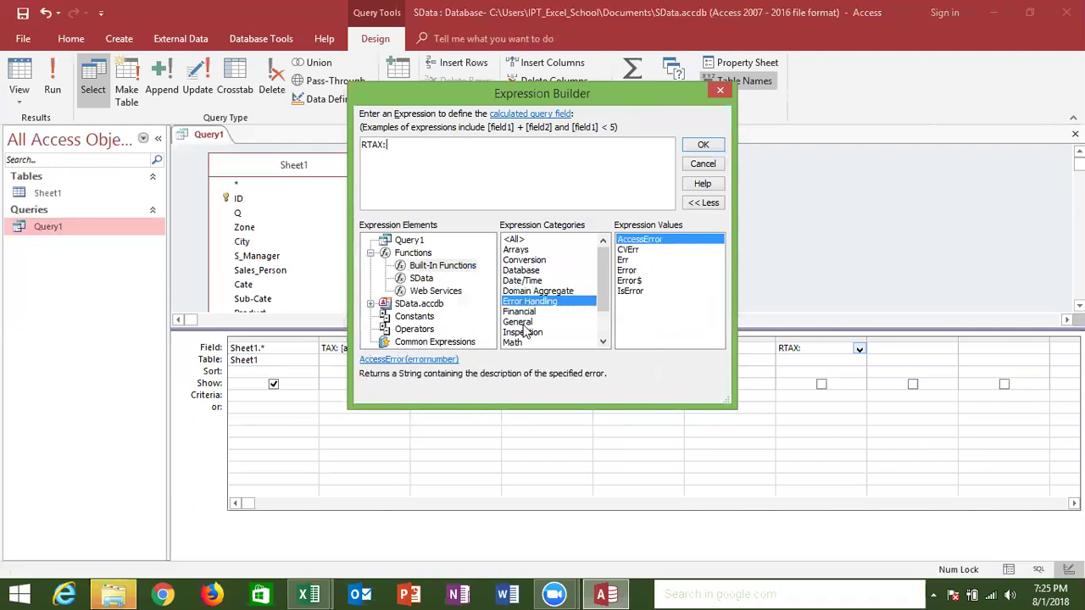
left_click(512, 342)
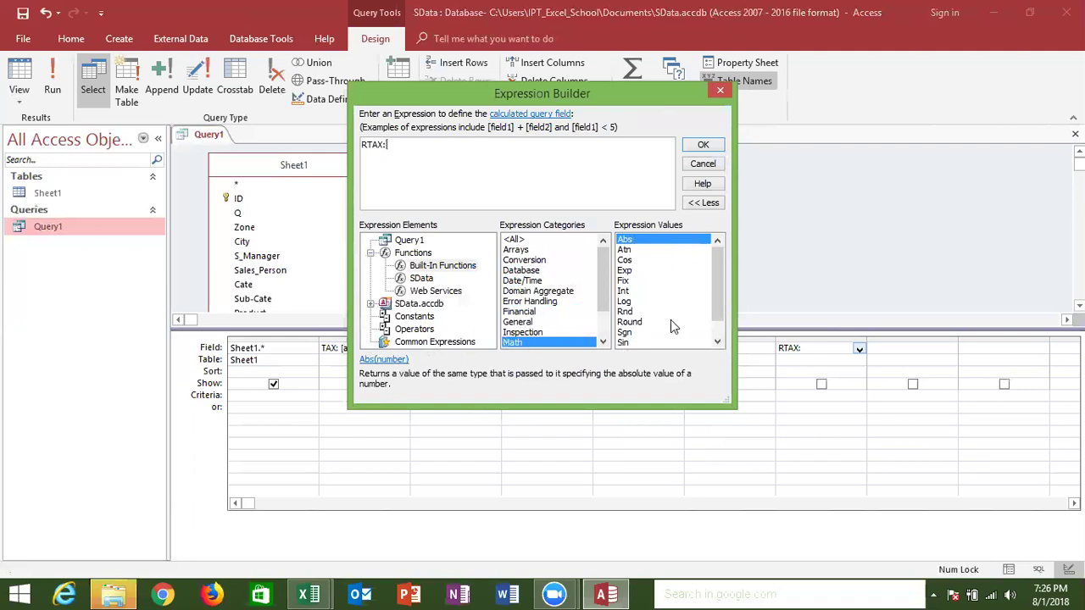
left_click(632, 322)
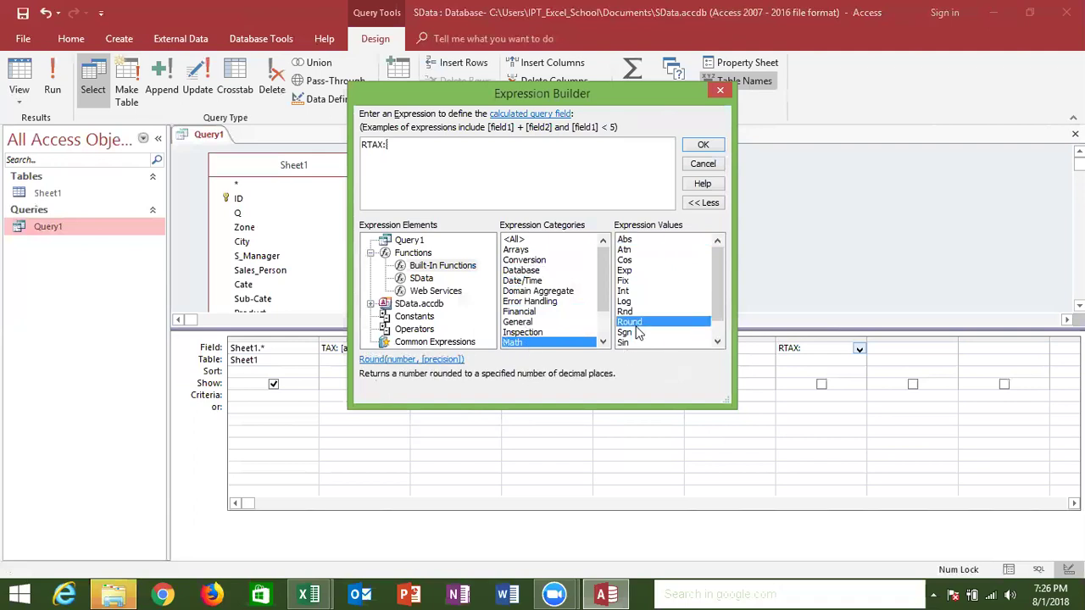
double_click(635, 324)
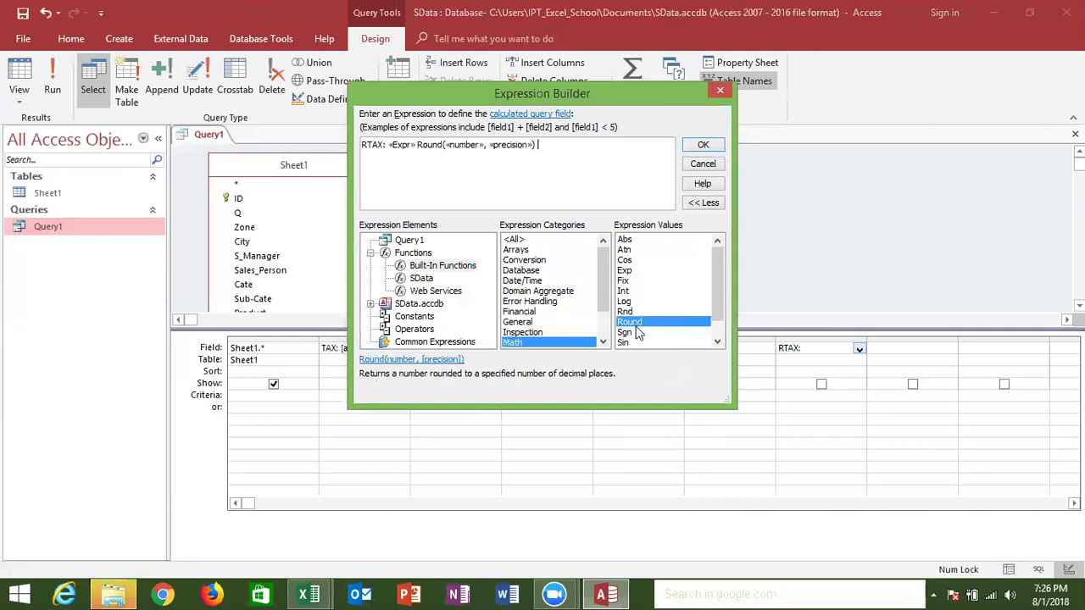
Step: Replace the Round placeholders with Round([TAX],0) after RTAX:
left_click(416, 145)
left_click_drag(489, 145, 389, 145)
key("BackSpace")
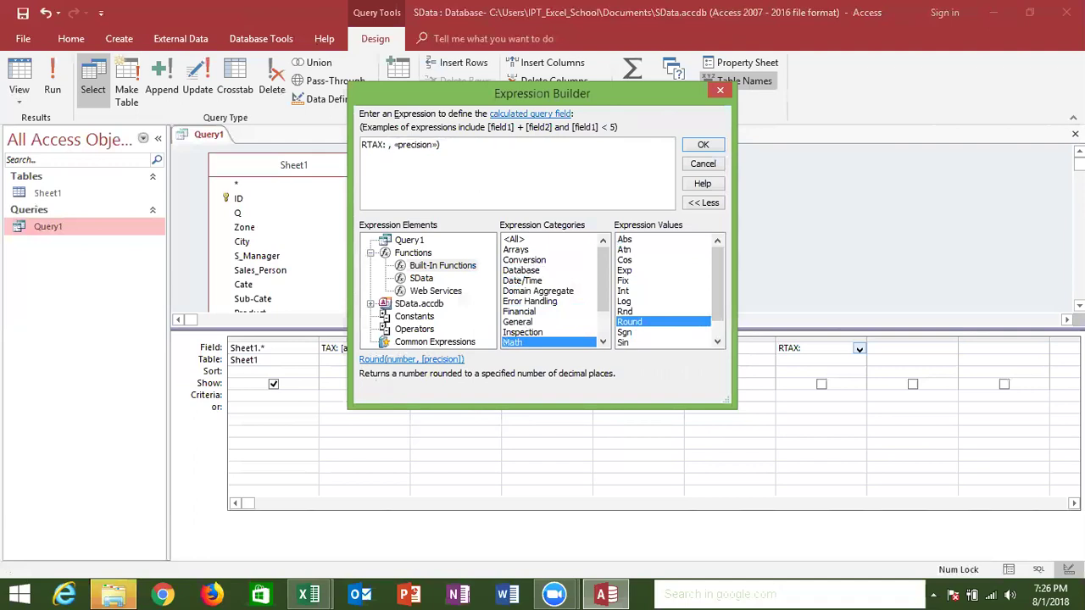
left_click_drag(388, 145, 437, 145)
key("BackSpace")
type("roun")
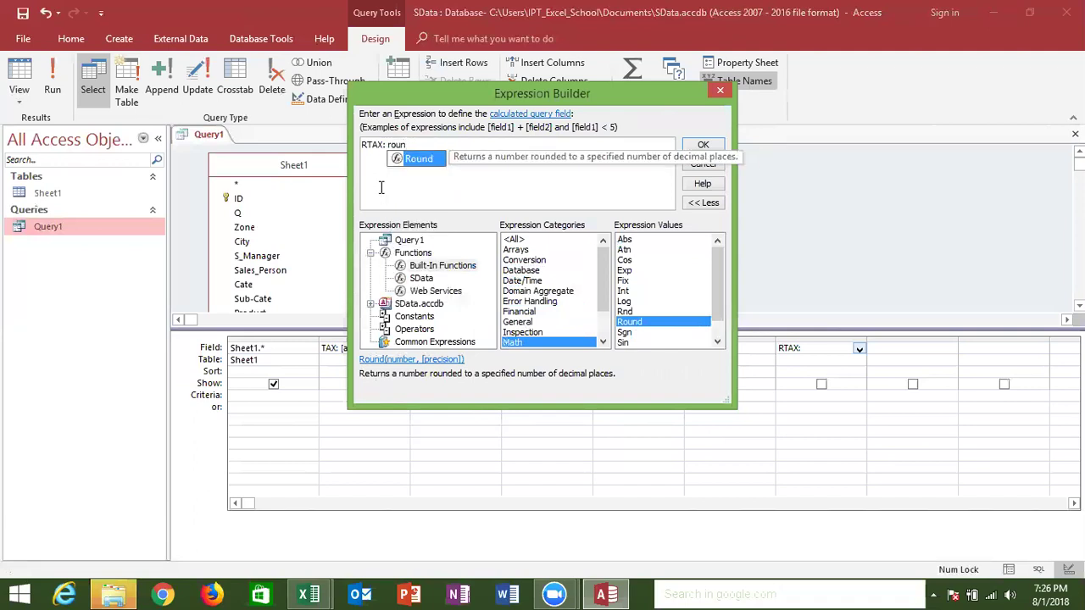
key("Tab")
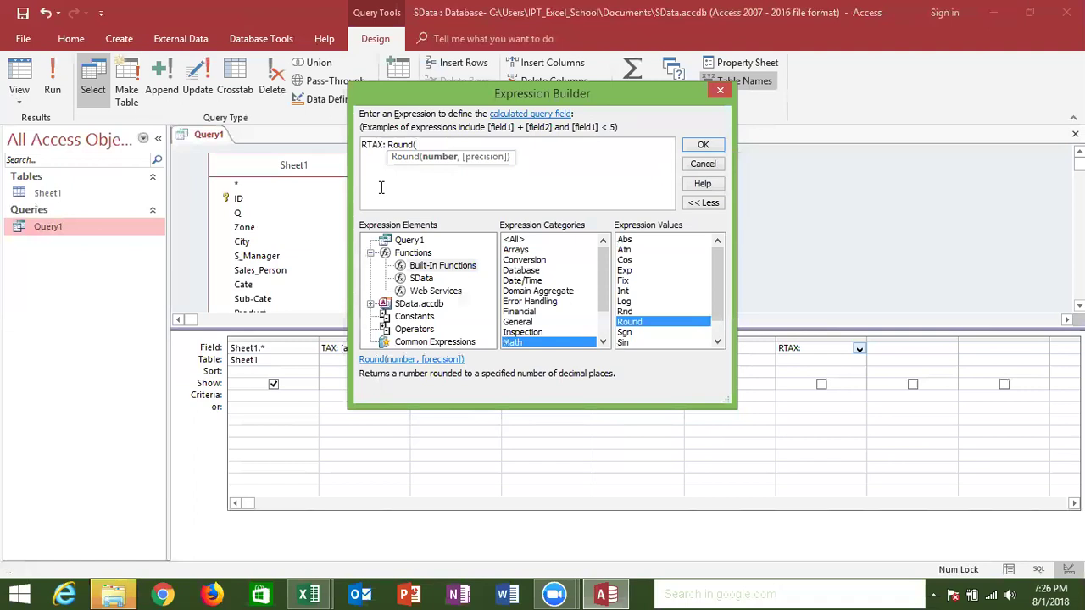
type("[")
type("t")
key("Tab")
type(",0")
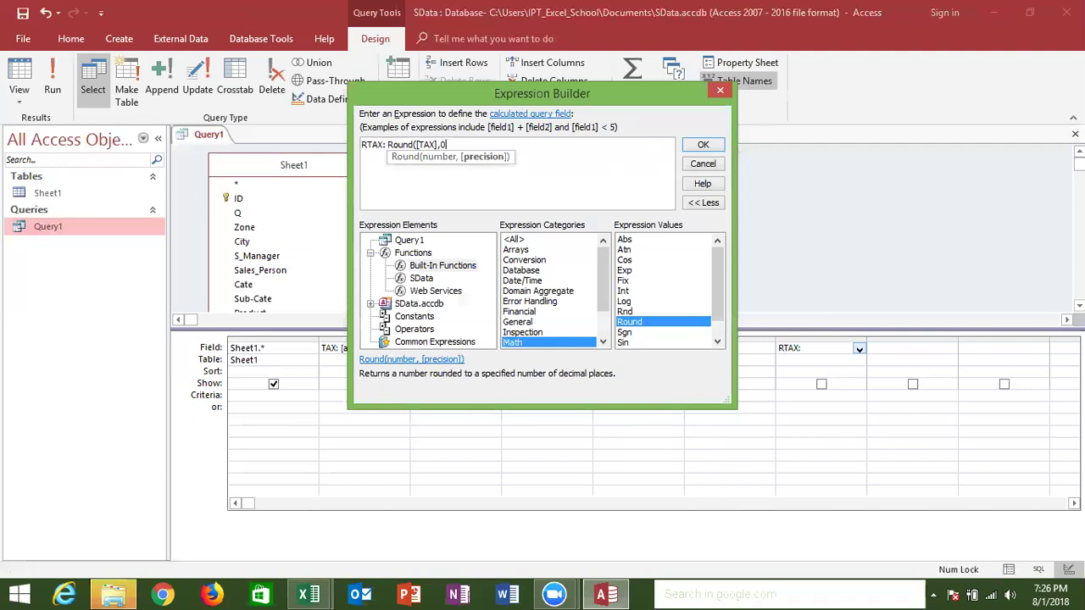
type(")")
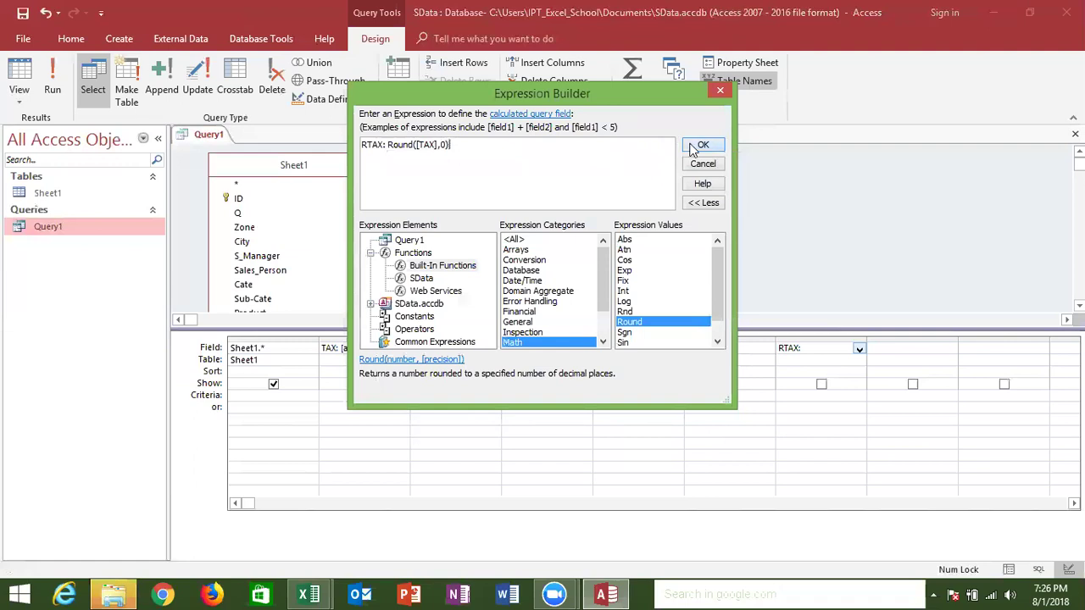
Step: Confirm the RTAX expression and save Query1 as it closes
left_click(691, 148)
left_click(1074, 134)
left_click(487, 341)
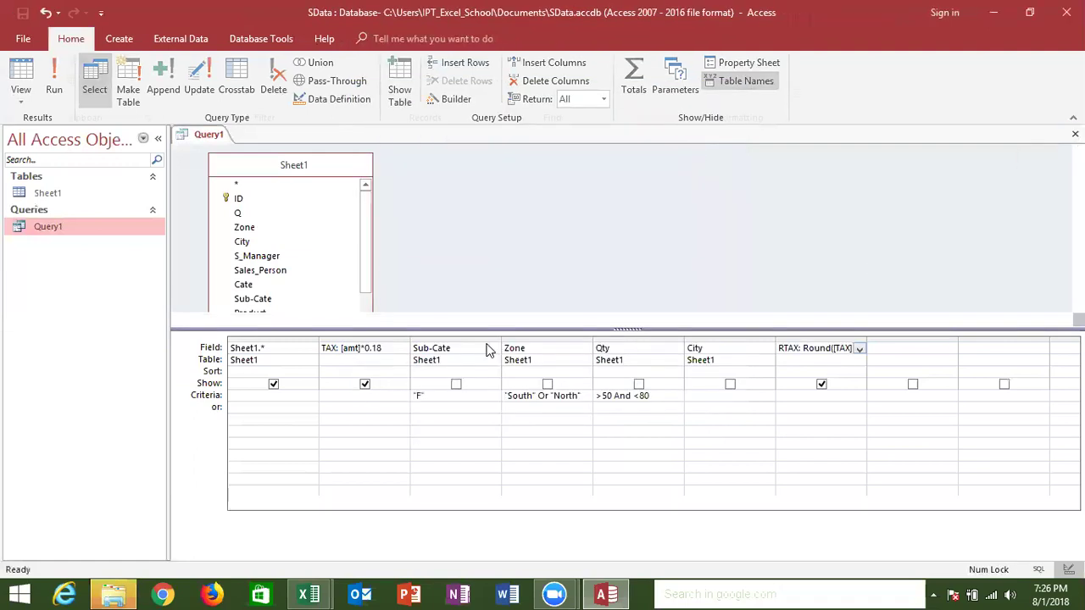
Step: Run Query1 and scroll its 138 results back to the left, selecting a record
double_click(47, 227)
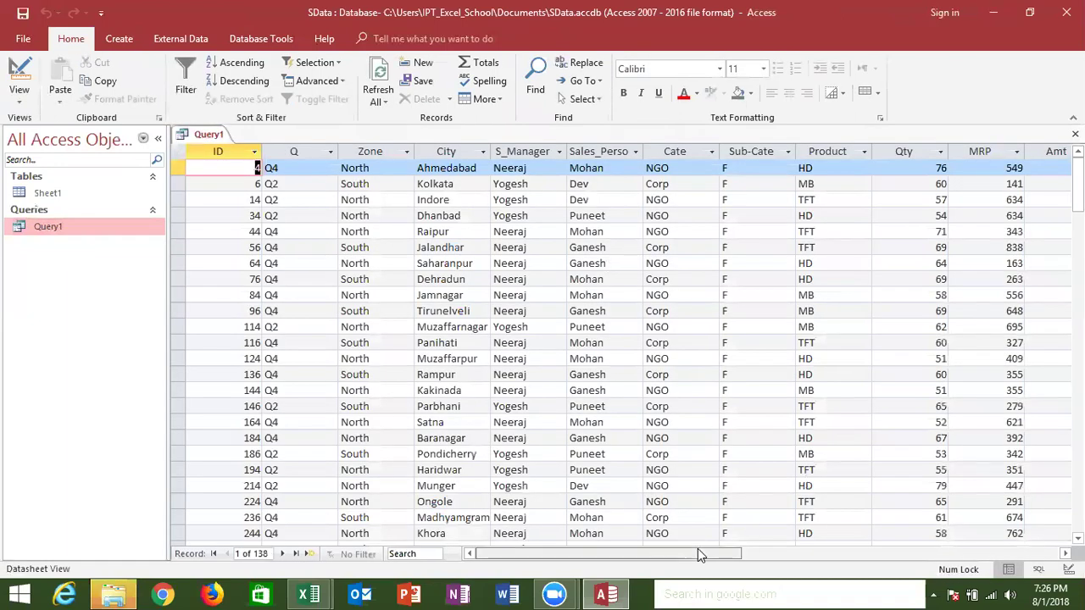
left_click_drag(697, 550, 890, 527)
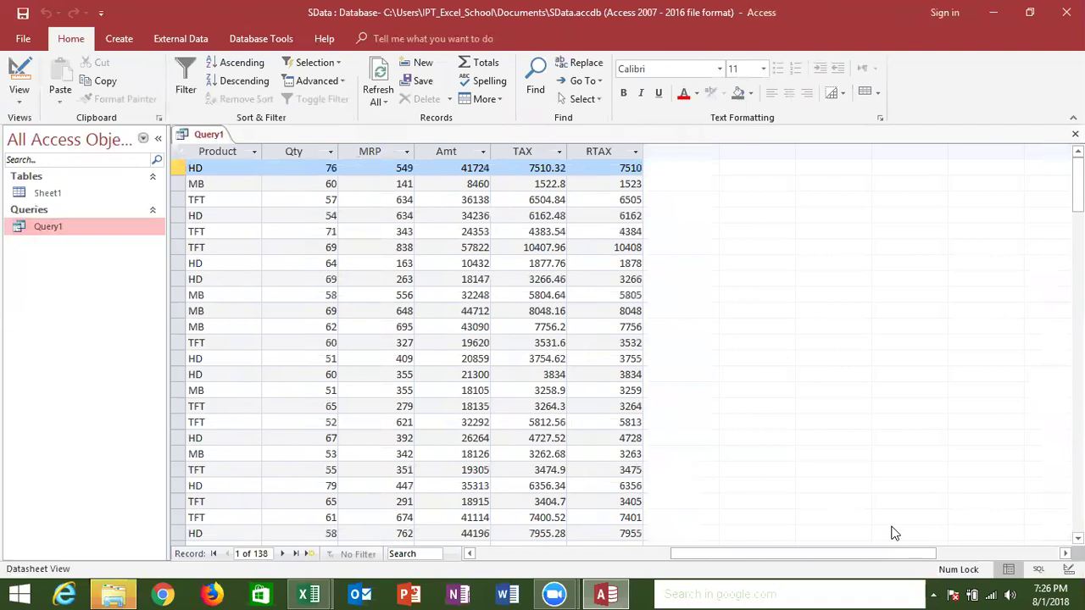
mouse_move(889, 549)
left_mouse_down()
mouse_move(730, 573)
mouse_move(678, 574)
mouse_move(806, 564)
mouse_move(667, 568)
left_mouse_up()
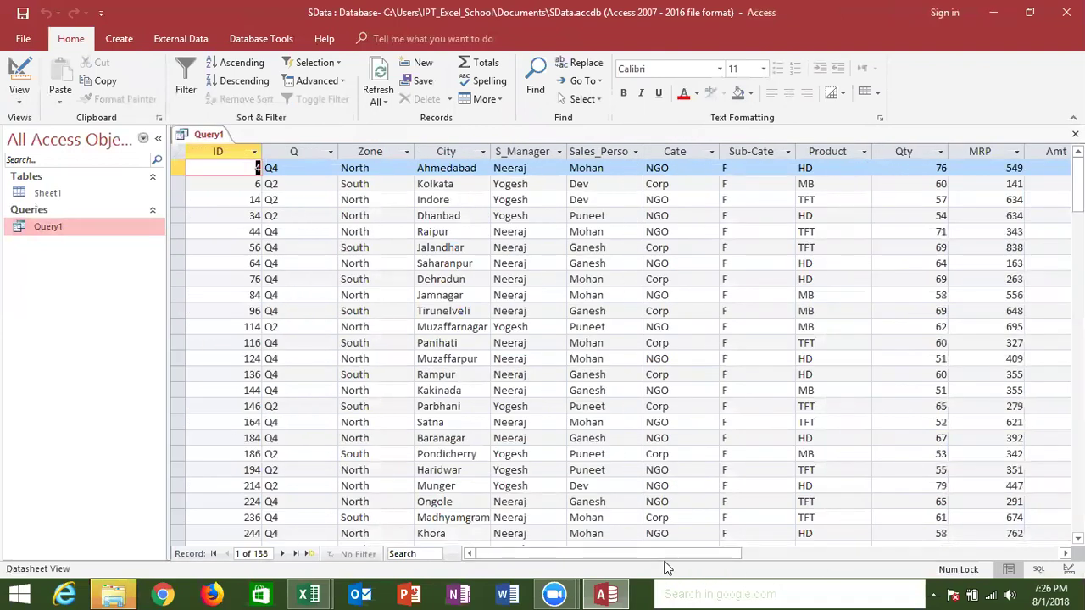
mouse_move(667, 568)
left_mouse_down()
mouse_move(685, 545)
mouse_move(591, 559)
left_mouse_up()
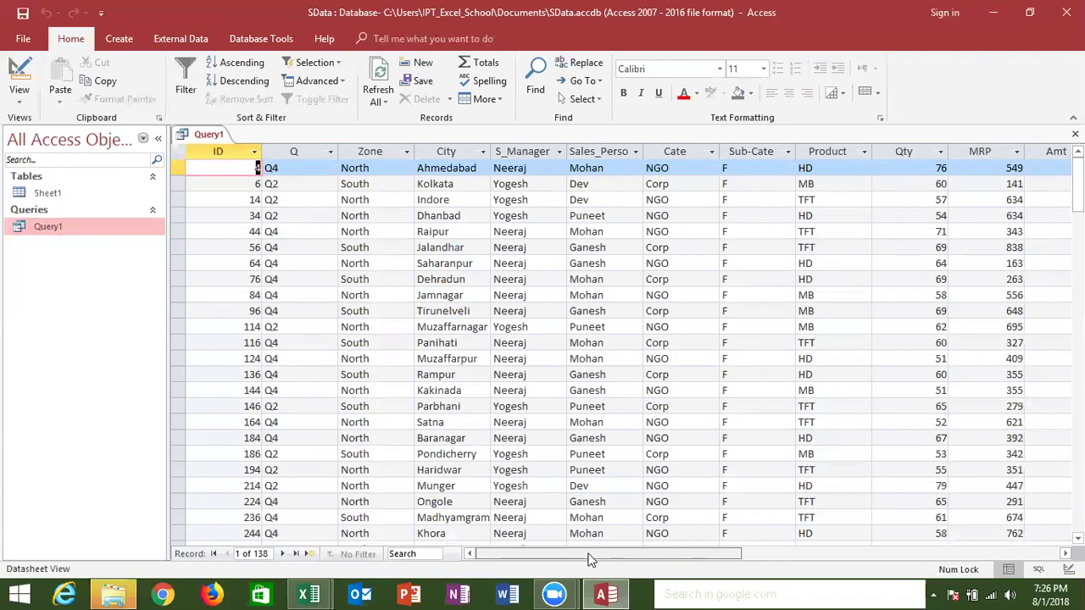
left_click(778, 389)
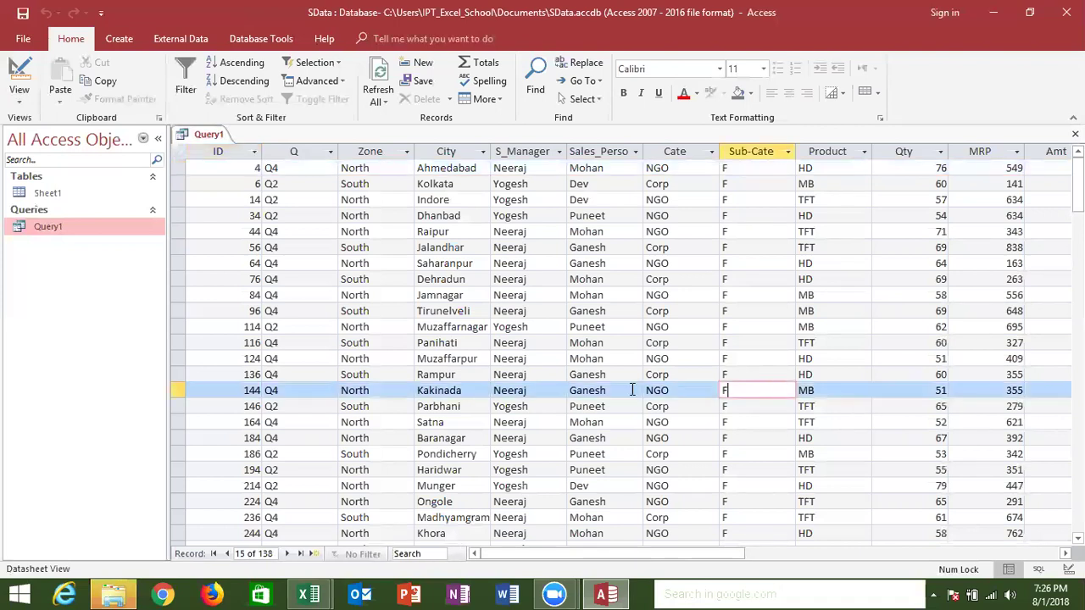
Step: Create a new blank Table1 holding only an ID field and select it in the navigation pane
left_click(117, 43)
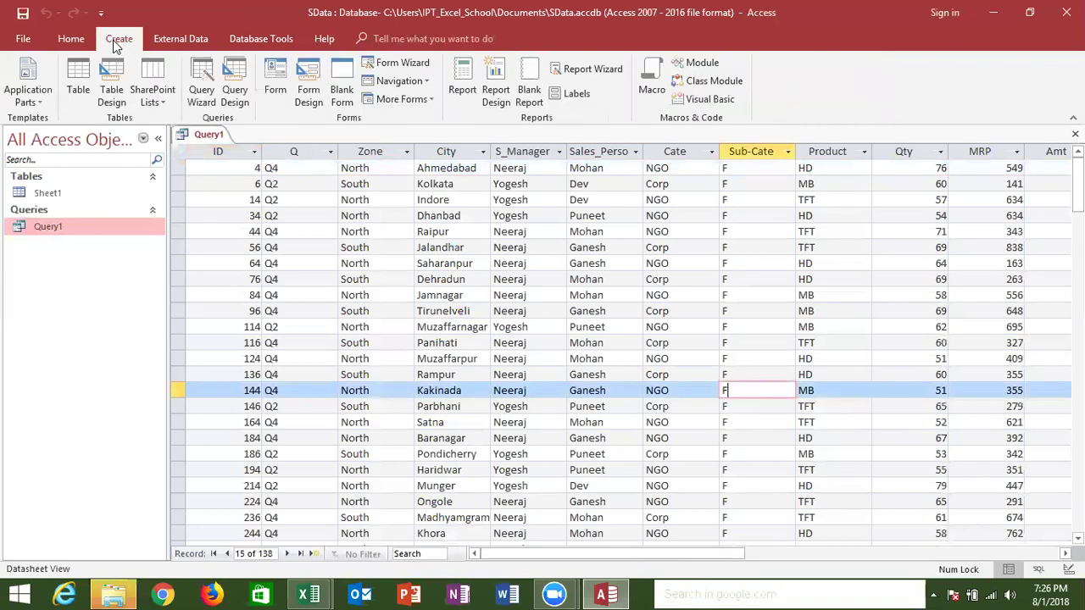
left_click(88, 81)
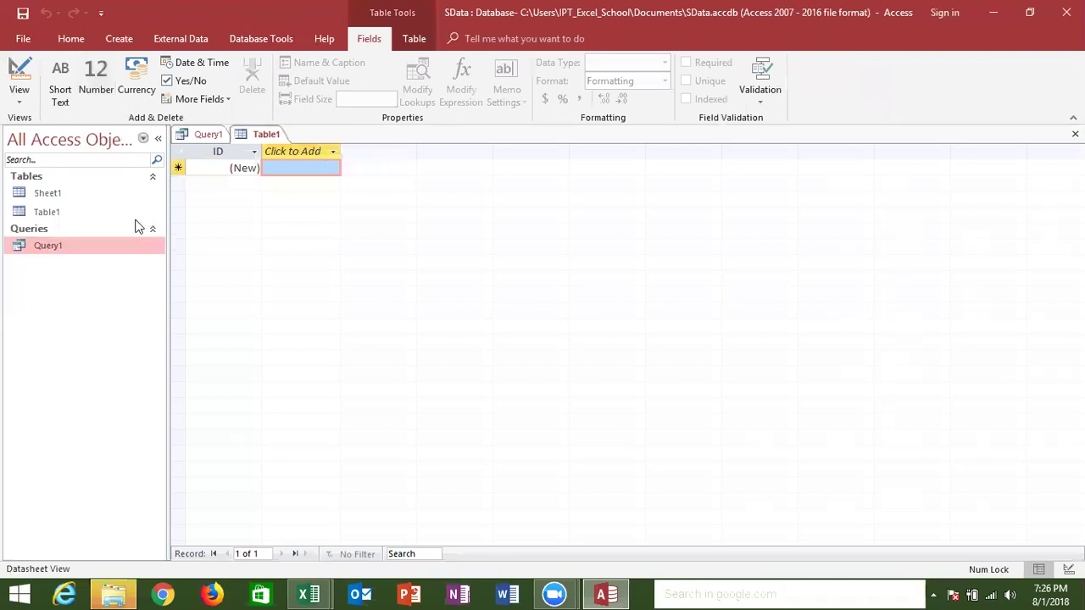
left_click(332, 162)
left_click(332, 158)
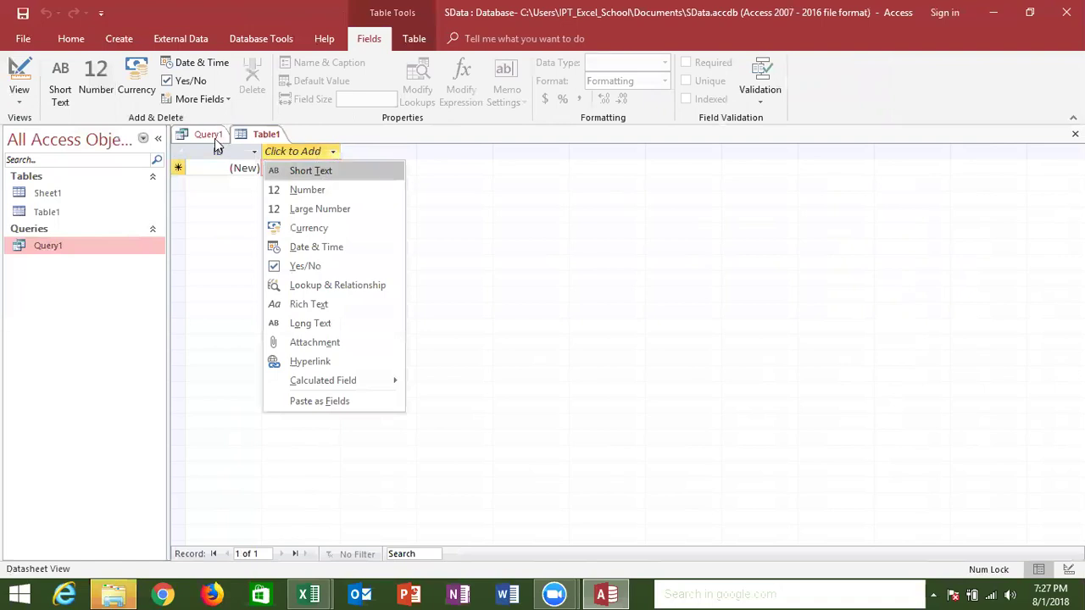
left_click(64, 214)
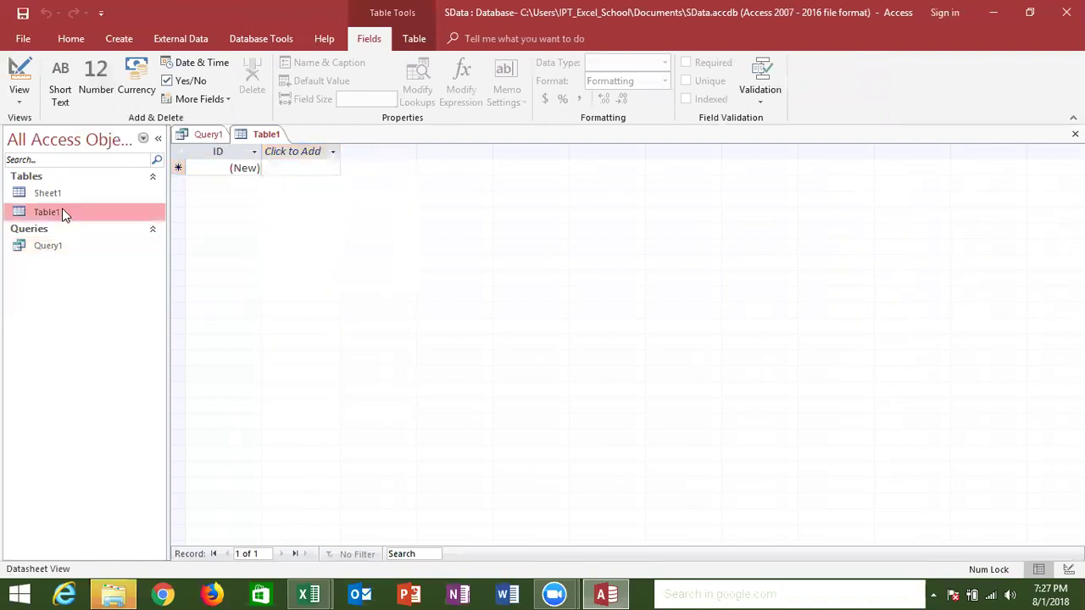
right_click(63, 214)
key("Escape")
Step: Save the table as Table1 and add a Short Text field named CNAme
key("ctrl+s")
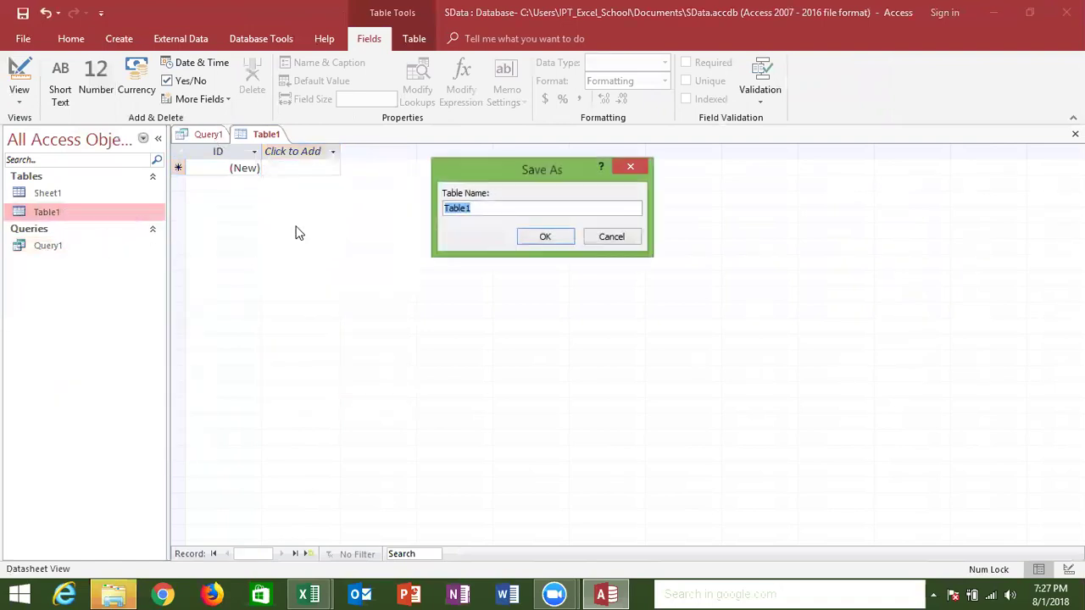
key("Return")
key("Tab")
key("Tab")
key("Tab")
type("CNAme")
key("Tab")
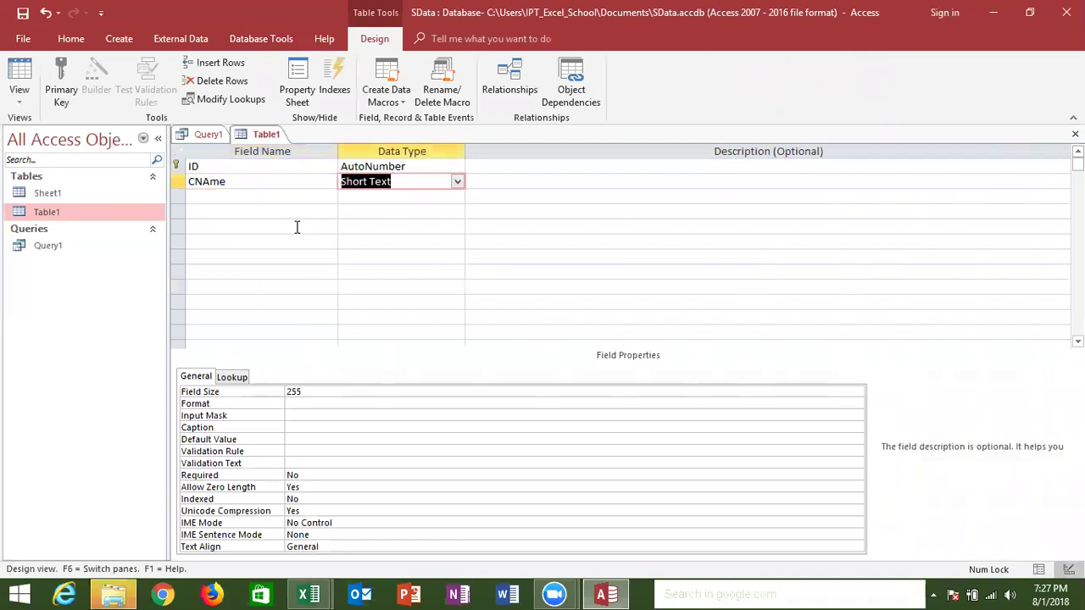
Step: Add a Date/Time field named CDAte and save Table1's design when closing
key("Tab")
key("Tab")
type("CDAte")
key("Tab")
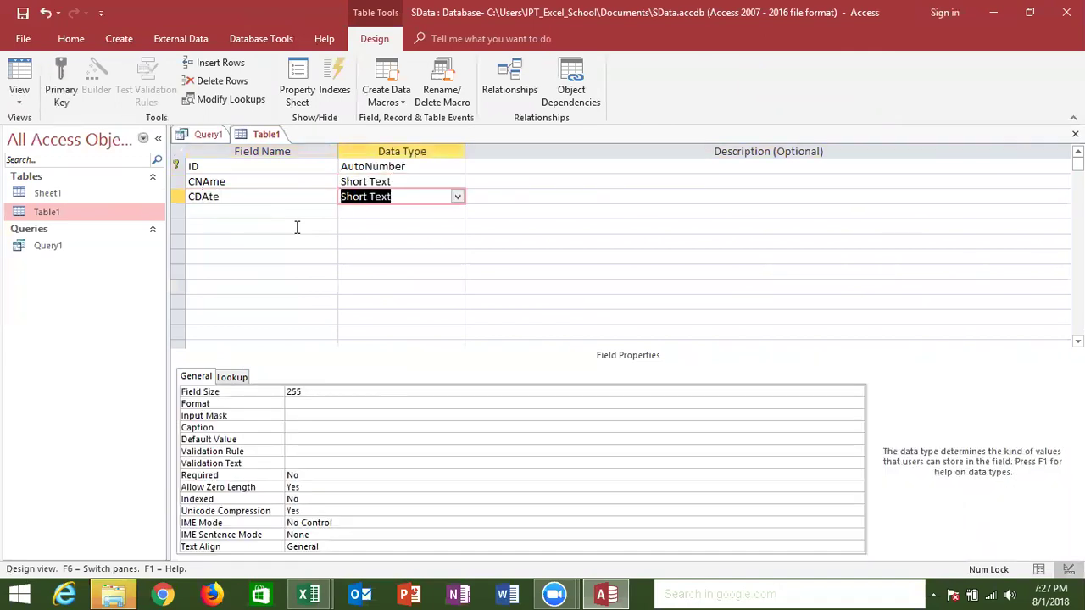
type("date/Time")
key("Tab")
key("Tab")
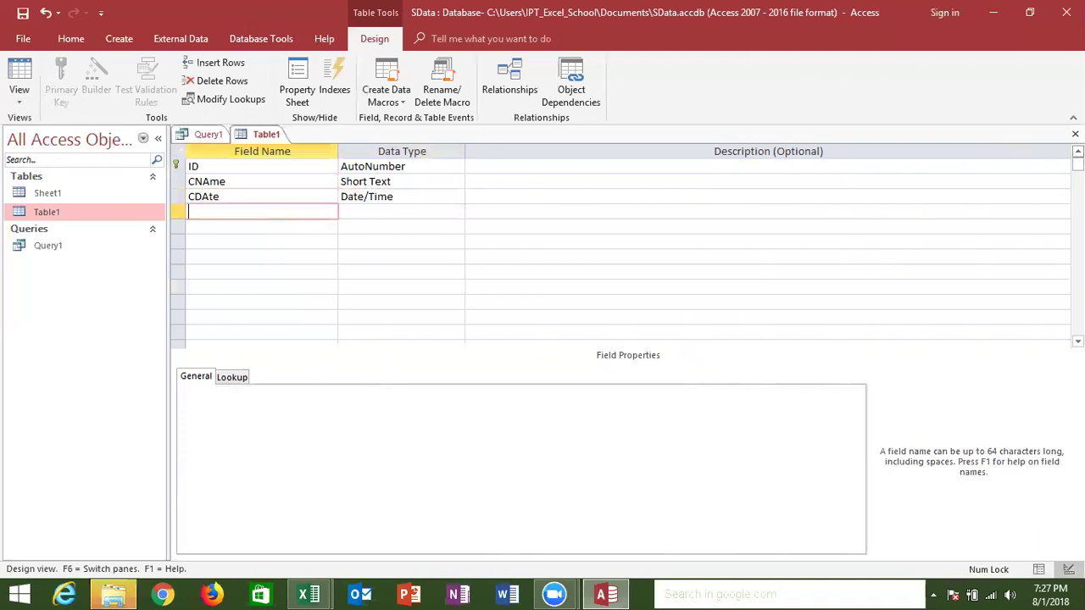
left_click(1074, 134)
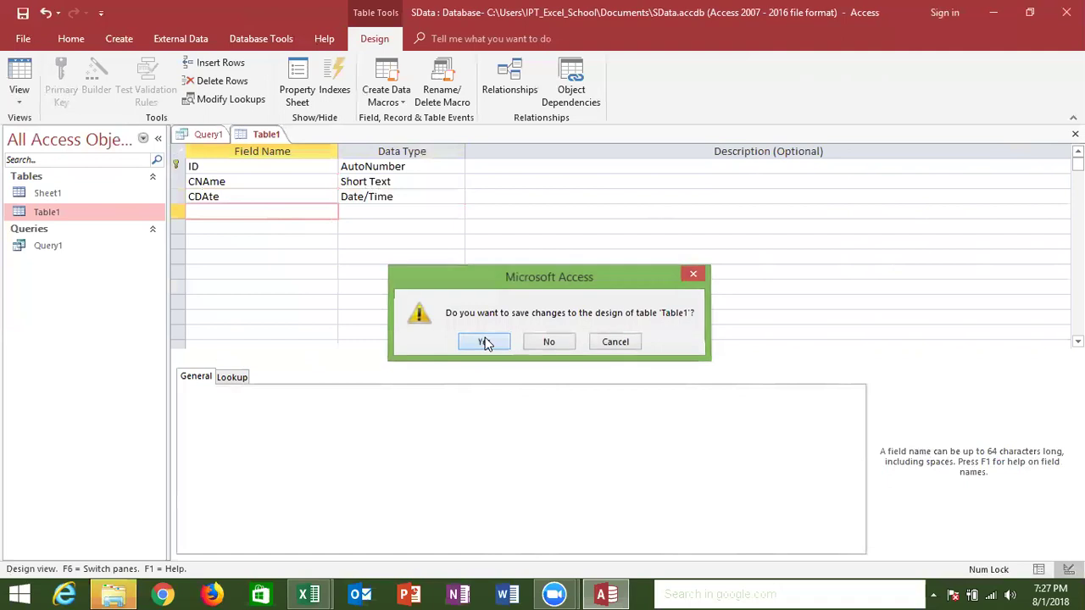
left_click(484, 342)
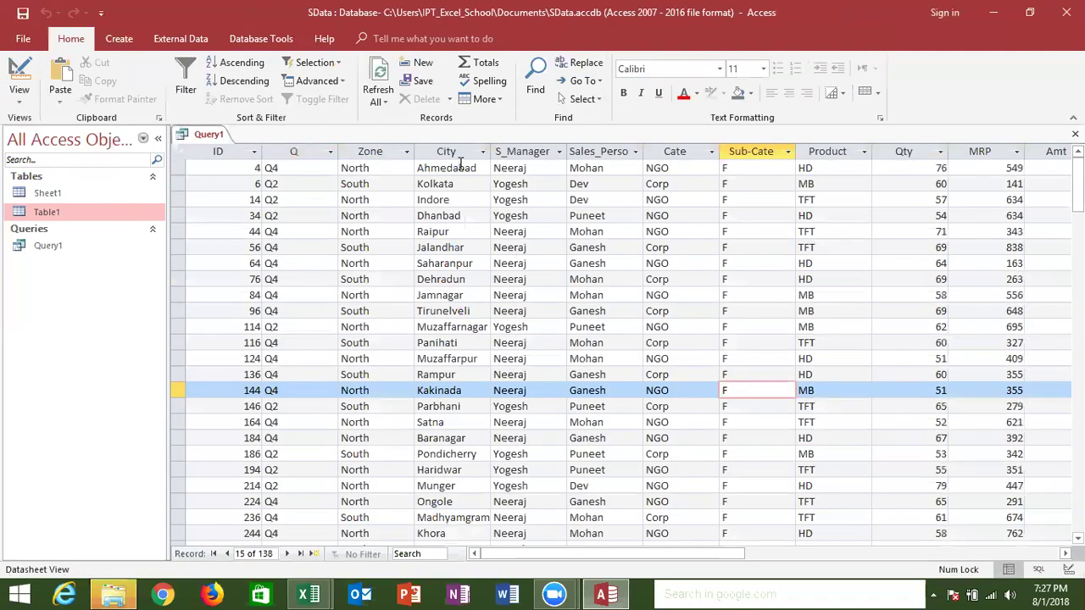
Step: Open Table1 and enter the customer's name in CNAme for a new record
left_click(458, 157)
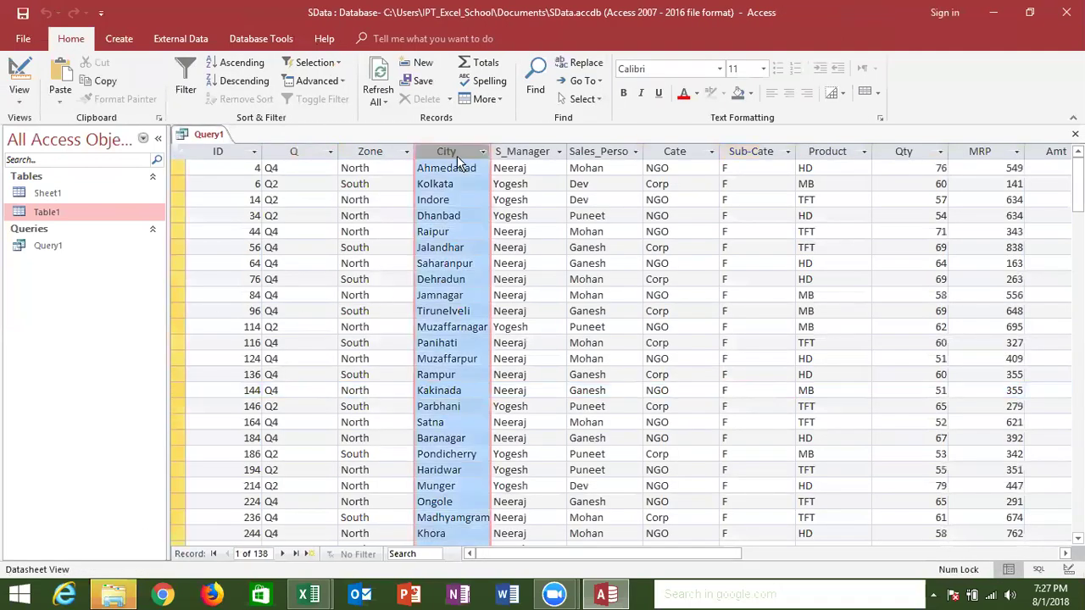
double_click(64, 210)
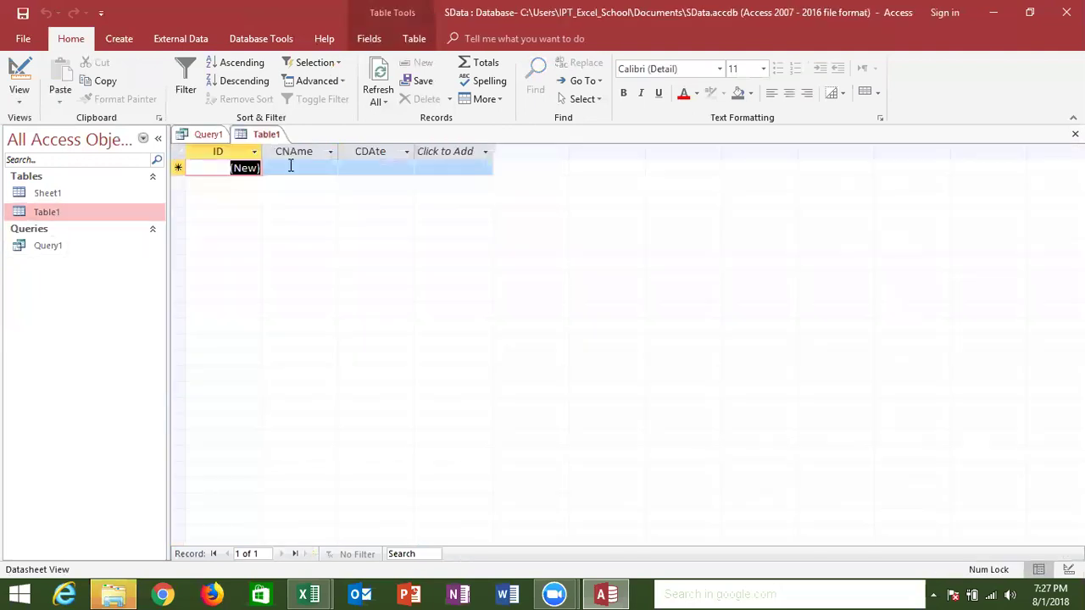
left_click(291, 166)
type("Puj")
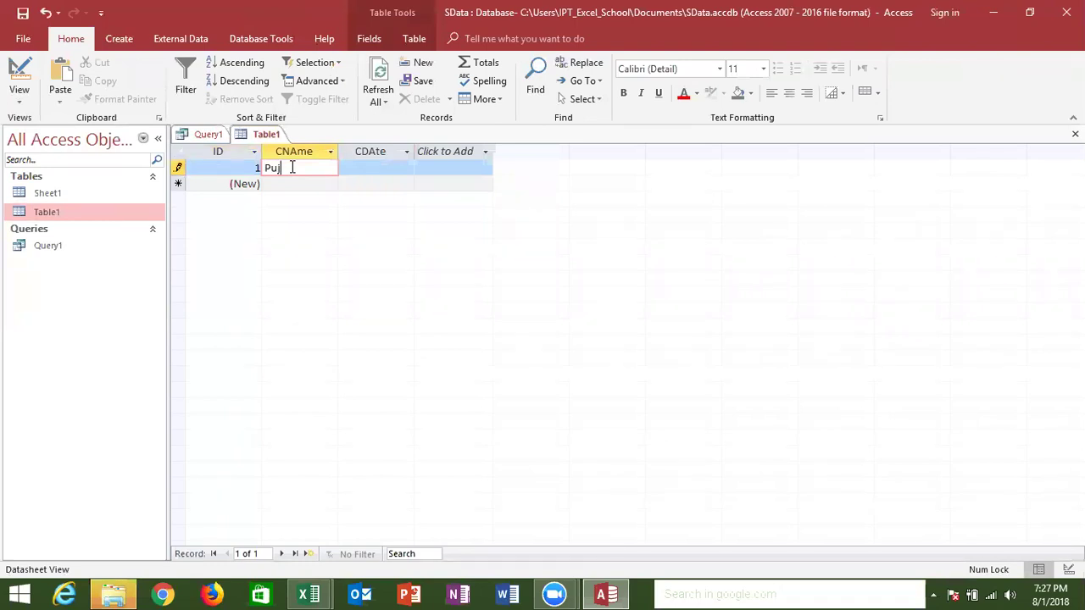
type("a")
Step: Set the record's CDAte to 4/10/2018 via the date picker, then close Table1 and Query1
left_click(425, 168)
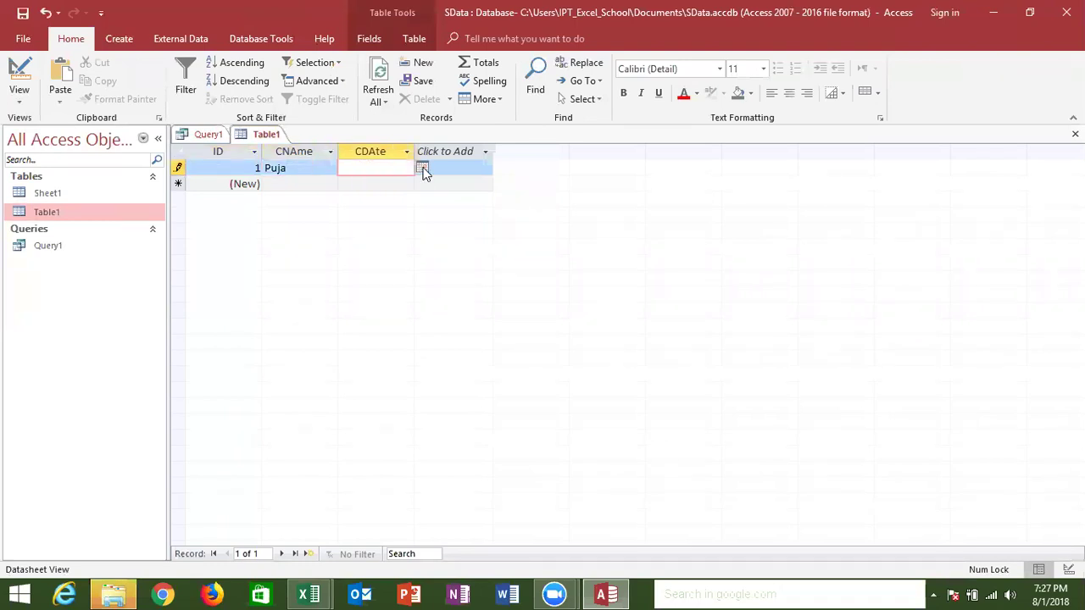
left_click(422, 167)
left_click(289, 184)
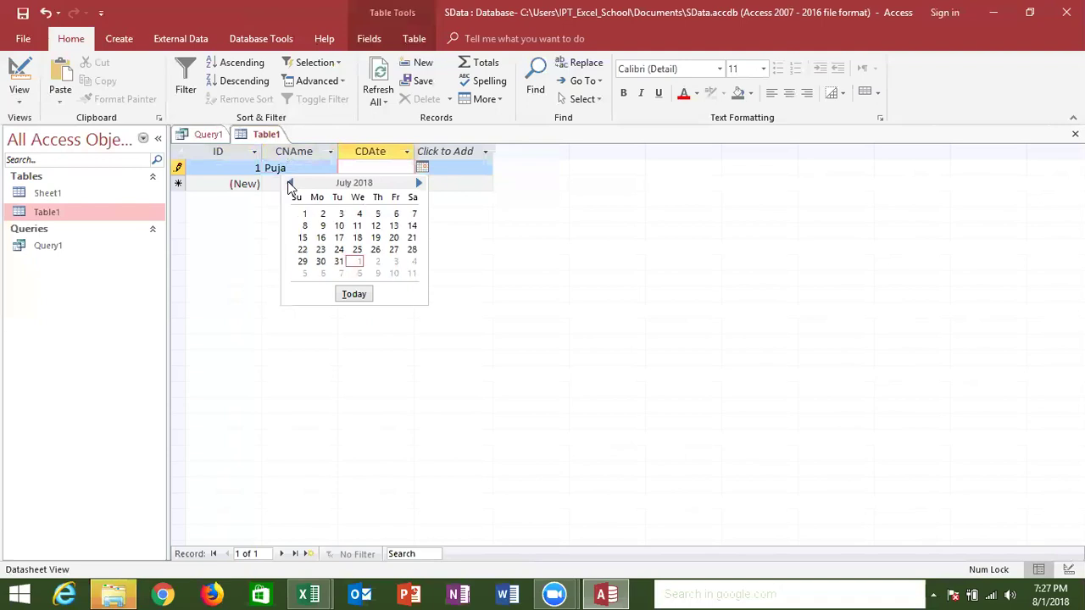
left_click(289, 184)
left_click(289, 184)
left_click(289, 184)
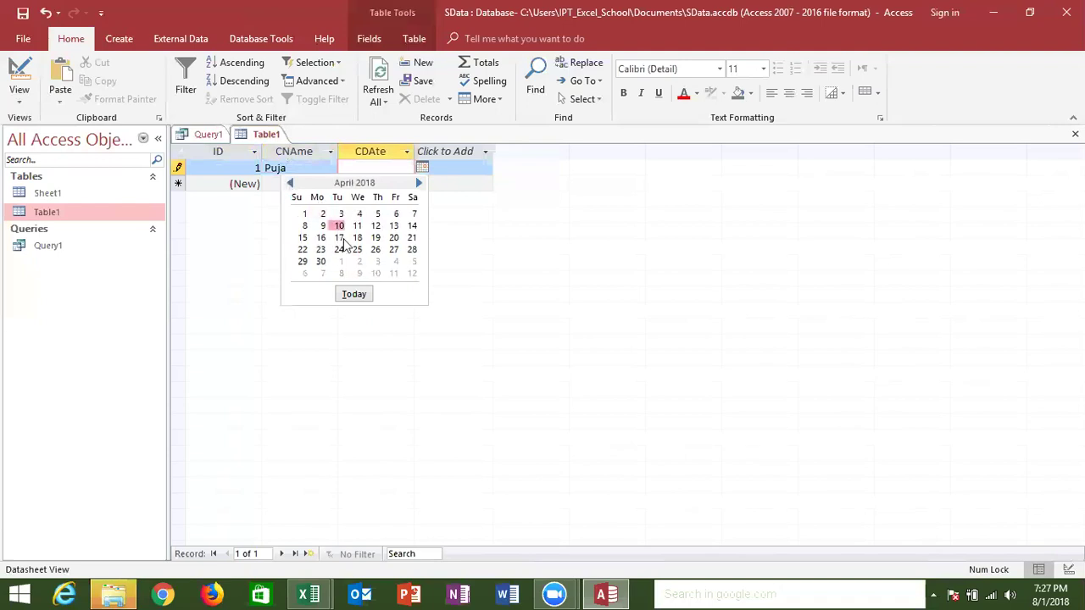
left_click(339, 225)
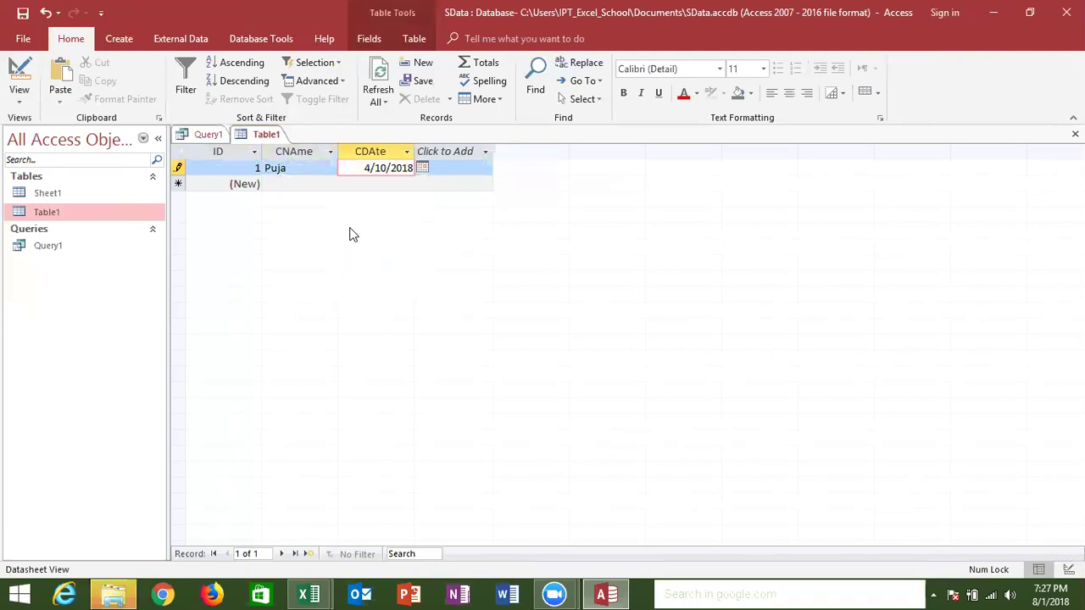
left_click(1075, 134)
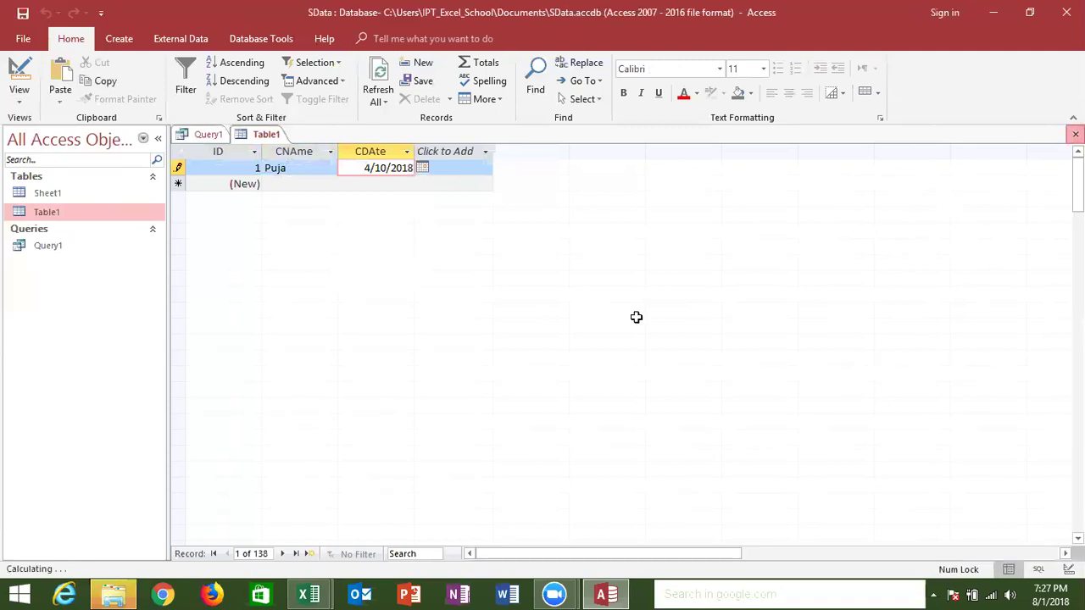
left_click(1075, 133)
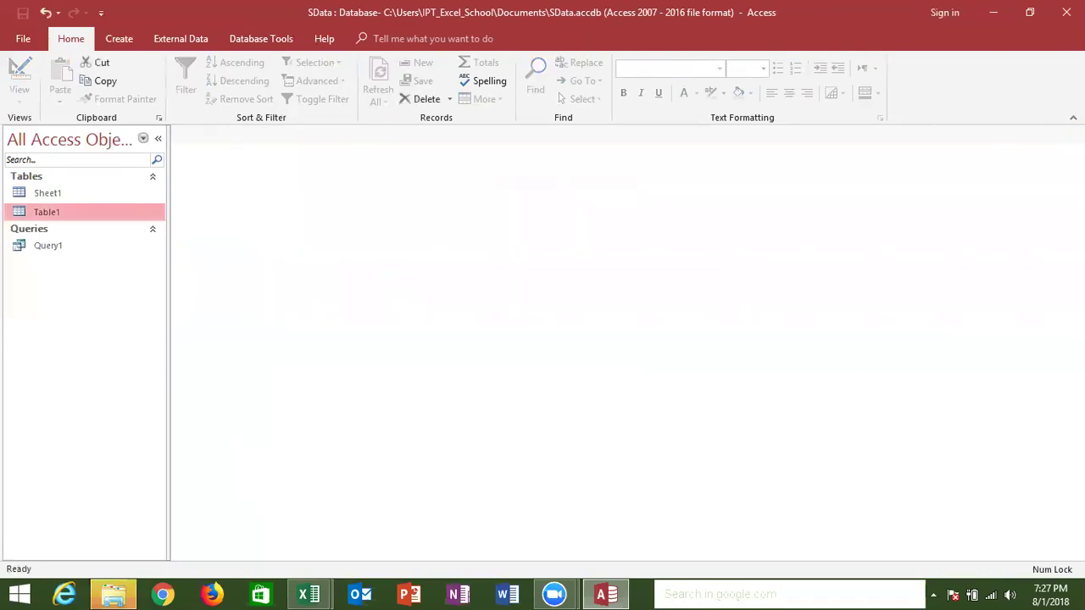
Step: Create a Query2 design on Table1 with Table1.* and a second column started as Days
left_click(119, 38)
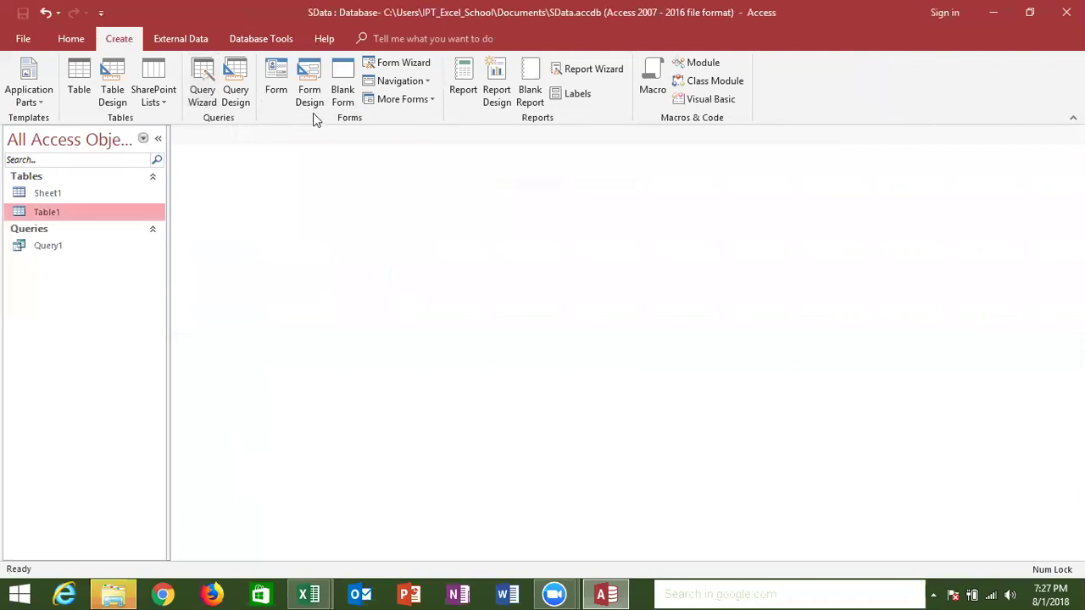
left_click(236, 93)
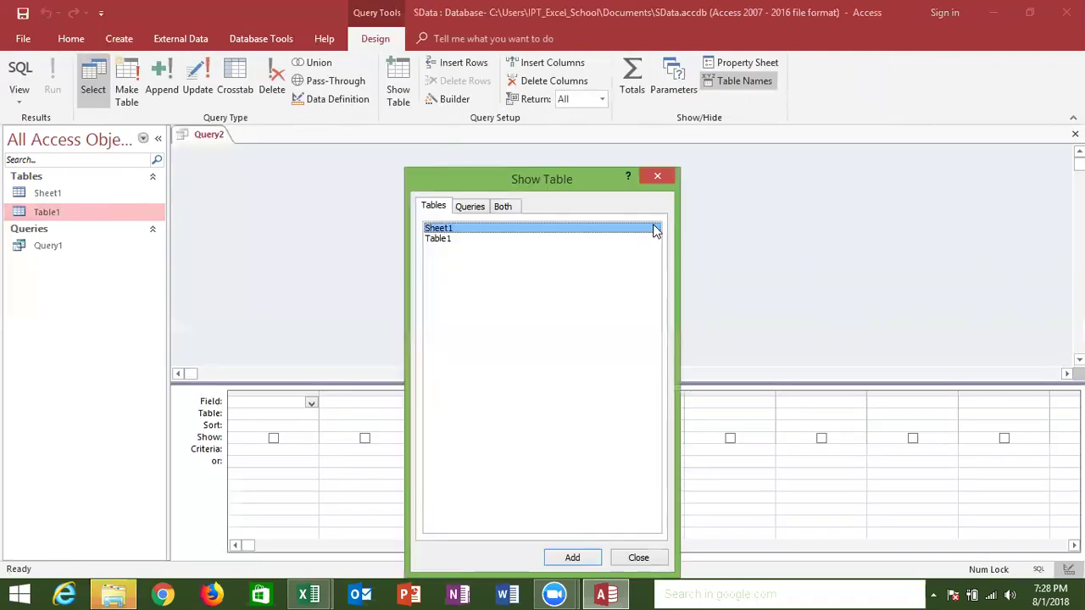
double_click(455, 238)
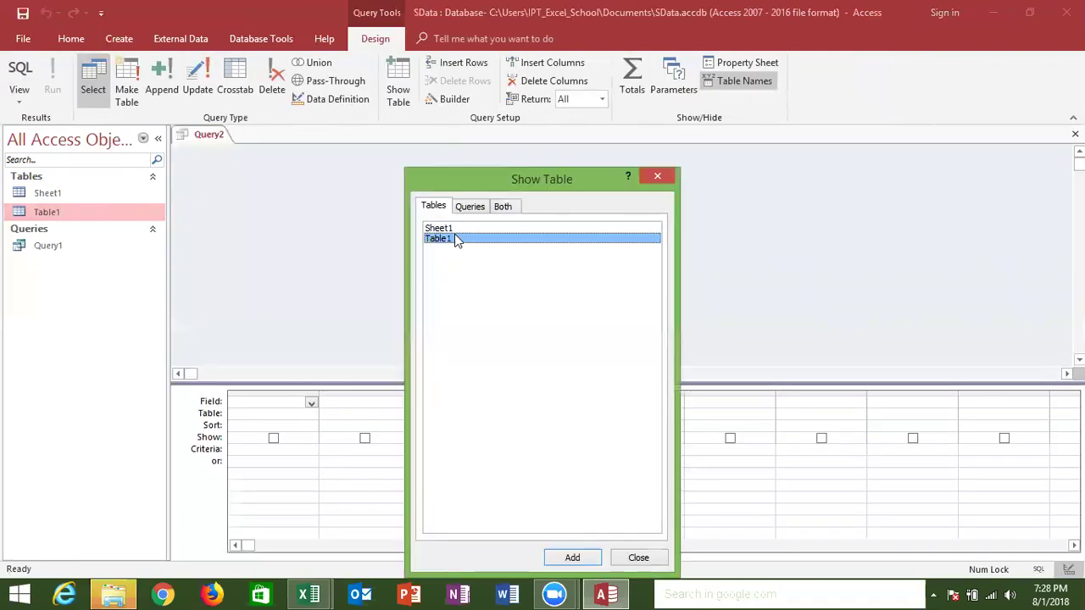
left_click(657, 177)
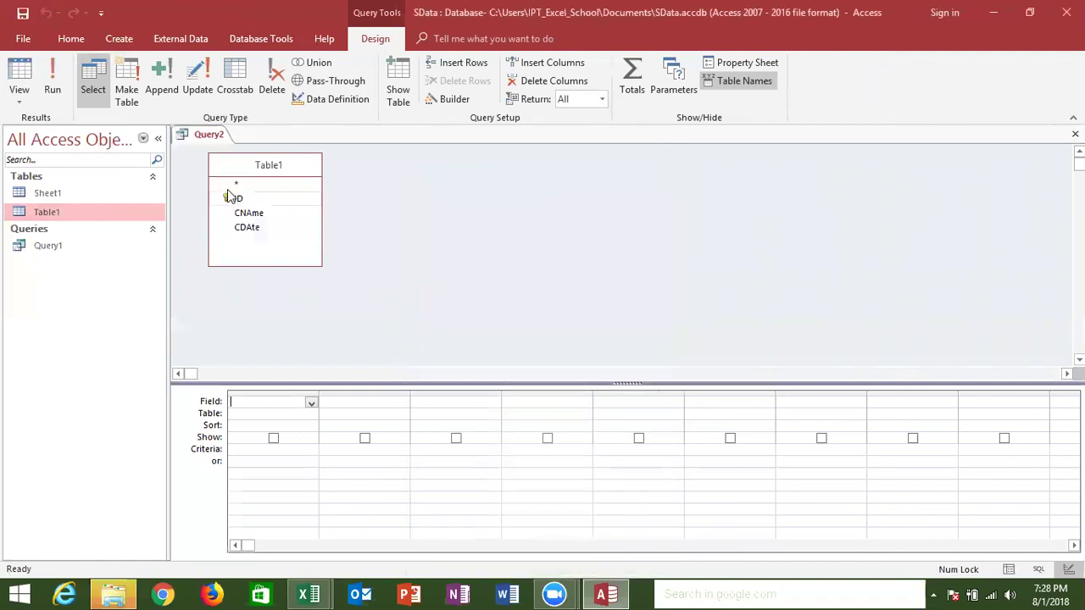
double_click(234, 185)
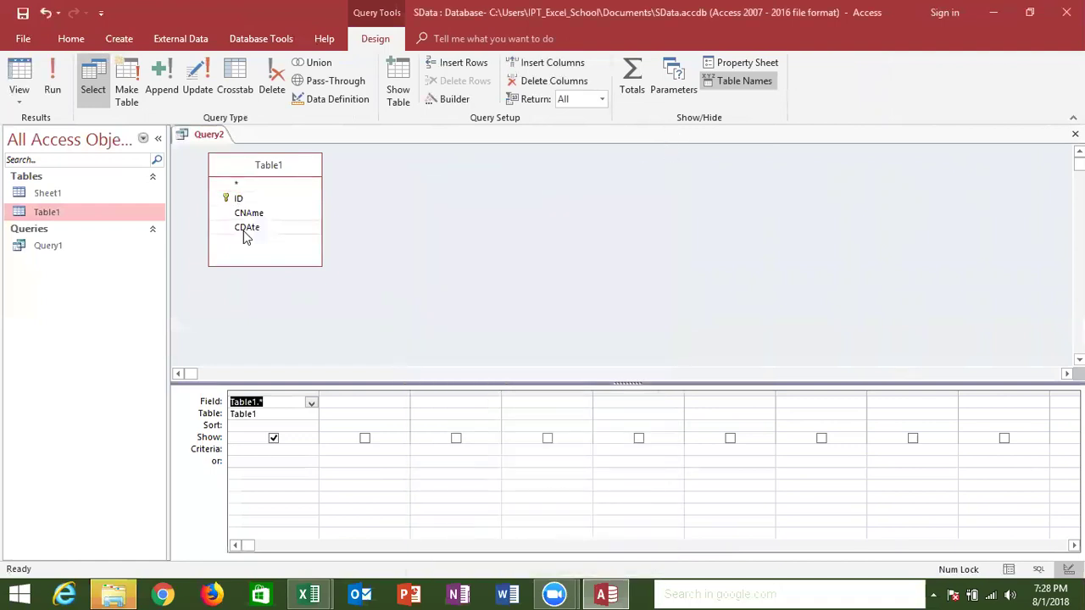
left_click(353, 405)
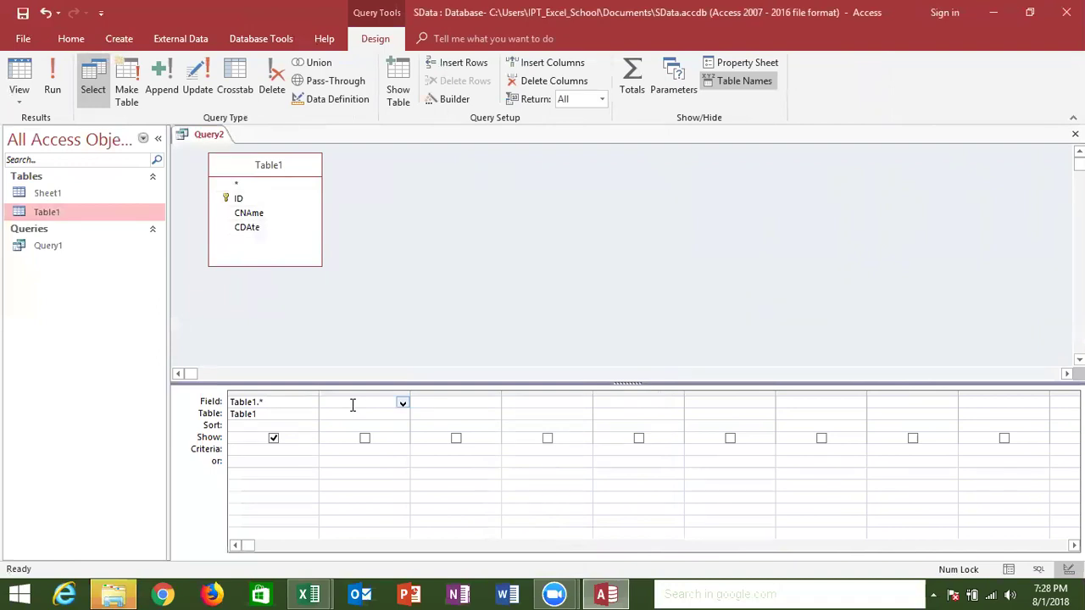
type("Days:")
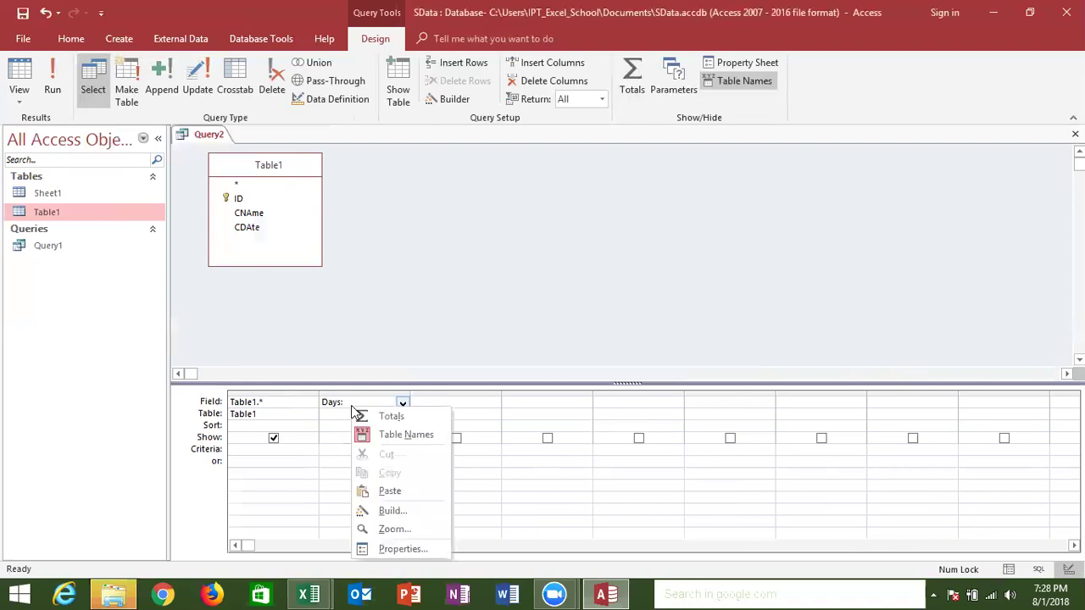
Step: Open the Expression Builder for Days and browse the built-in Date/Time functions
left_click(391, 513)
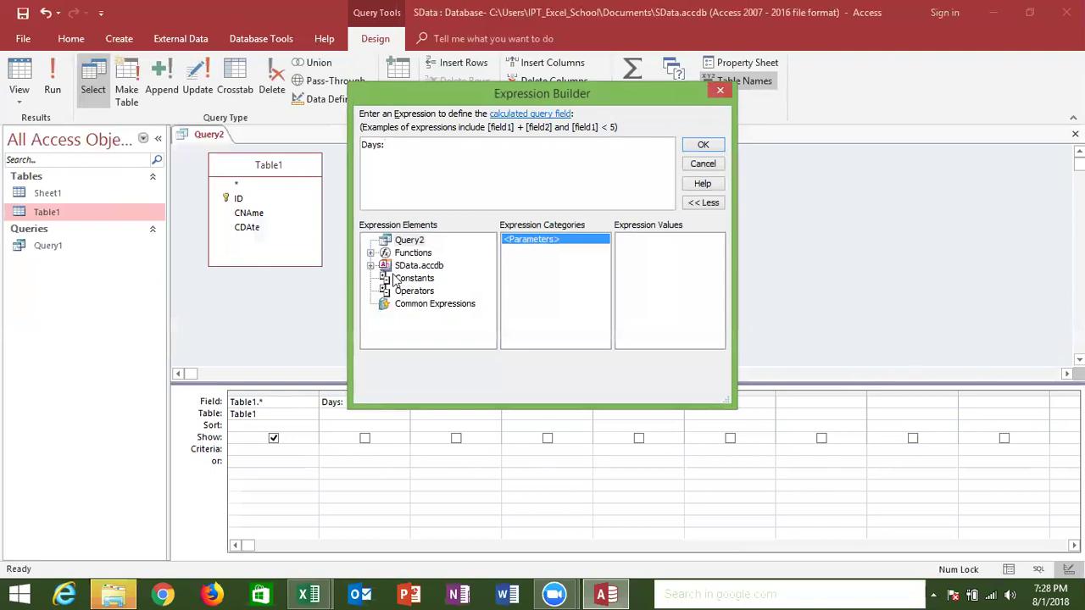
type("Days")
key("BackSpace")
key("BackSpace")
key("BackSpace")
key("BackSpace")
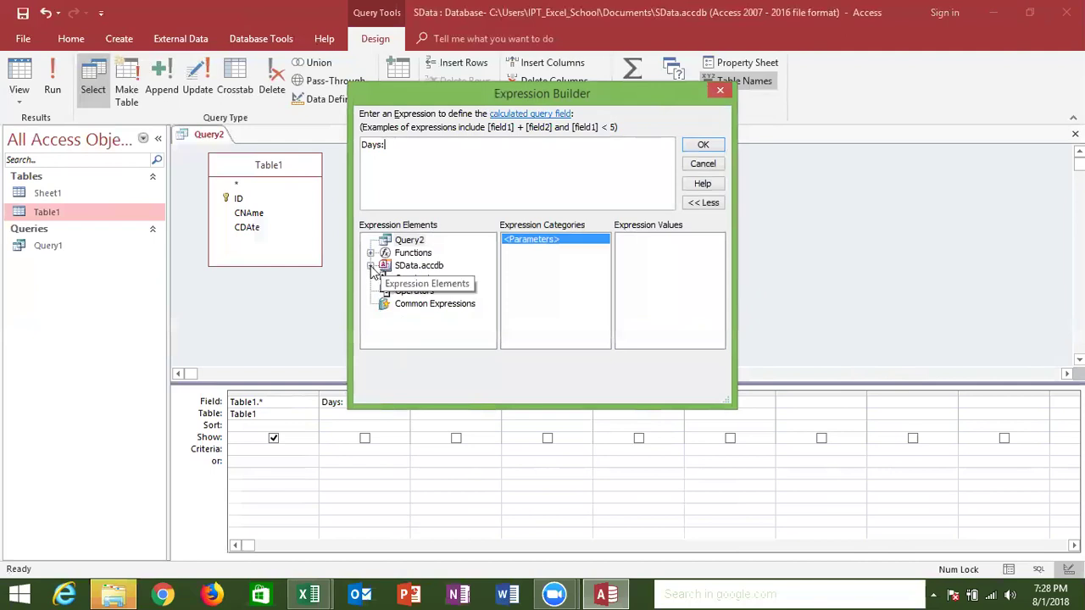
left_click(370, 252)
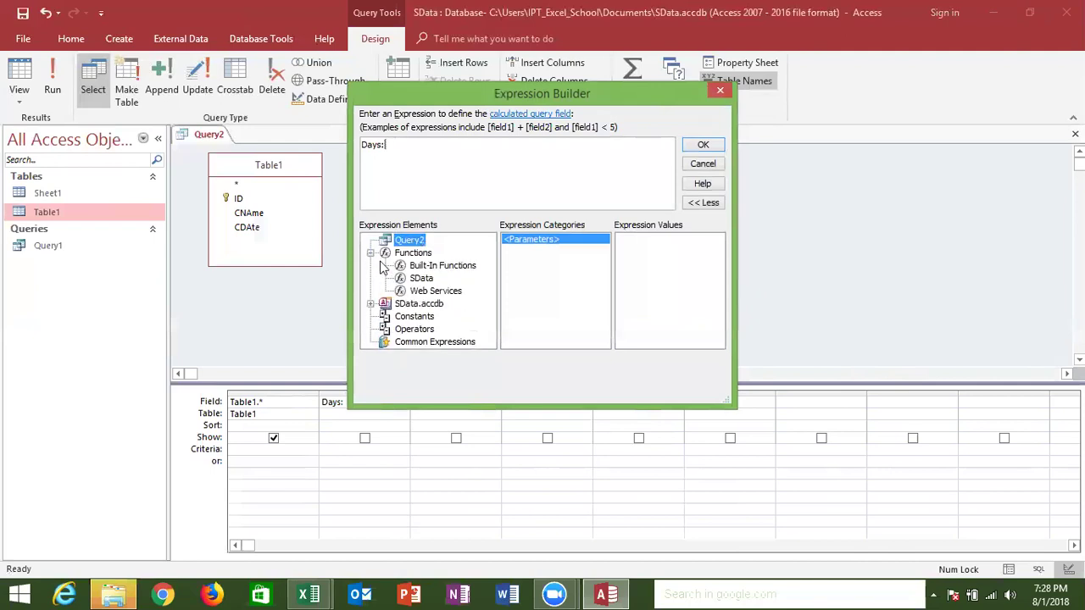
left_click(417, 268)
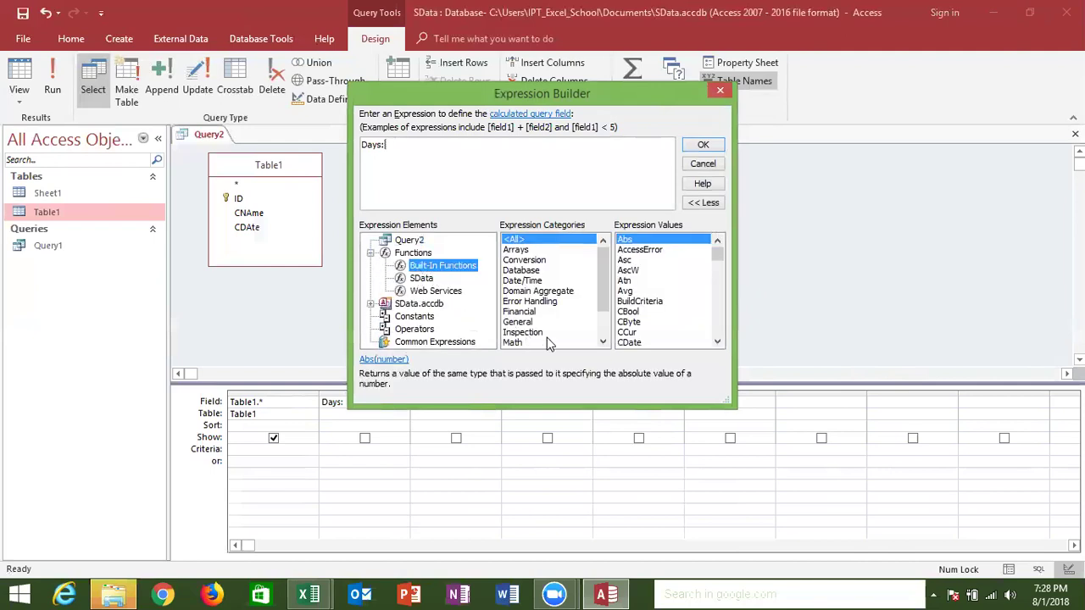
left_click_drag(605, 292, 605, 310)
scroll(605, 309, "up", 1)
double_click(522, 281)
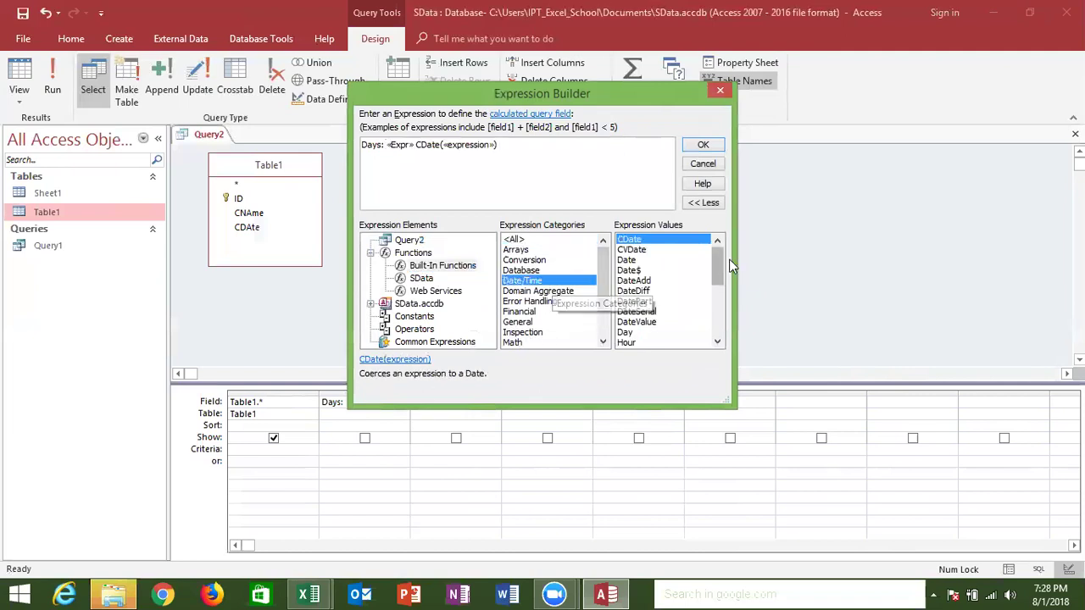
mouse_move(720, 266)
left_mouse_down()
mouse_move(721, 287)
mouse_move(718, 234)
left_mouse_up()
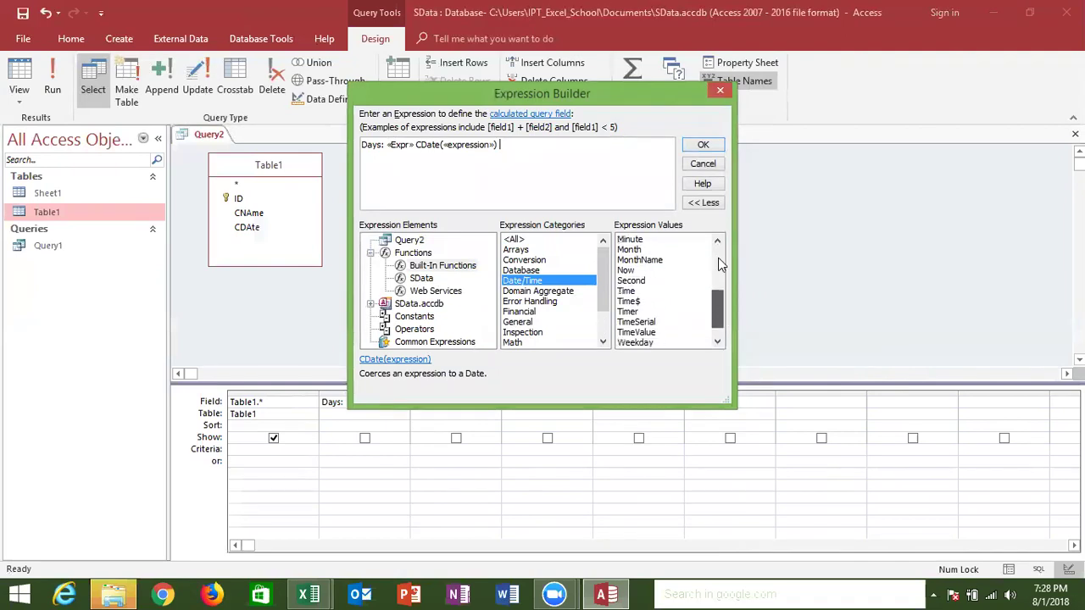
Step: Enter the expression Days: Date()-[Cdate]
key("BackSpace")
key("BackSpace")
key("BackSpace")
key("BackSpace")
key("BackSpace")
key("BackSpace")
key("BackSpace")
key("BackSpace")
key("BackSpace")
key("BackSpace")
key("BackSpace")
key("BackSpace")
key("BackSpace")
key("BackSpace")
key("BackSpace")
key("BackSpace")
key("BackSpace")
key("BackSpace")
key("BackSpace")
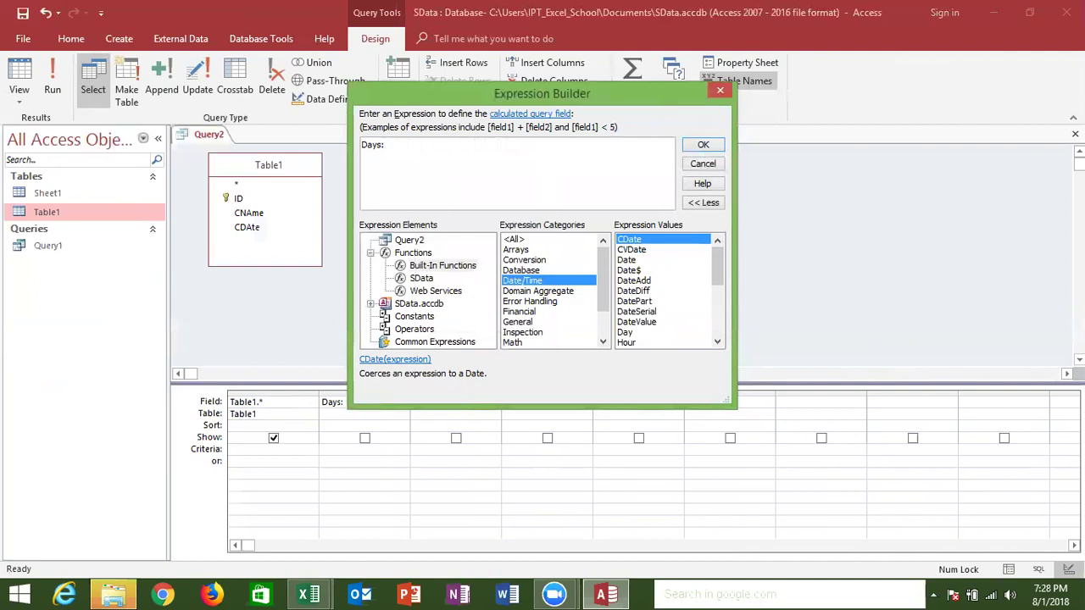
type("date")
key("Tab")
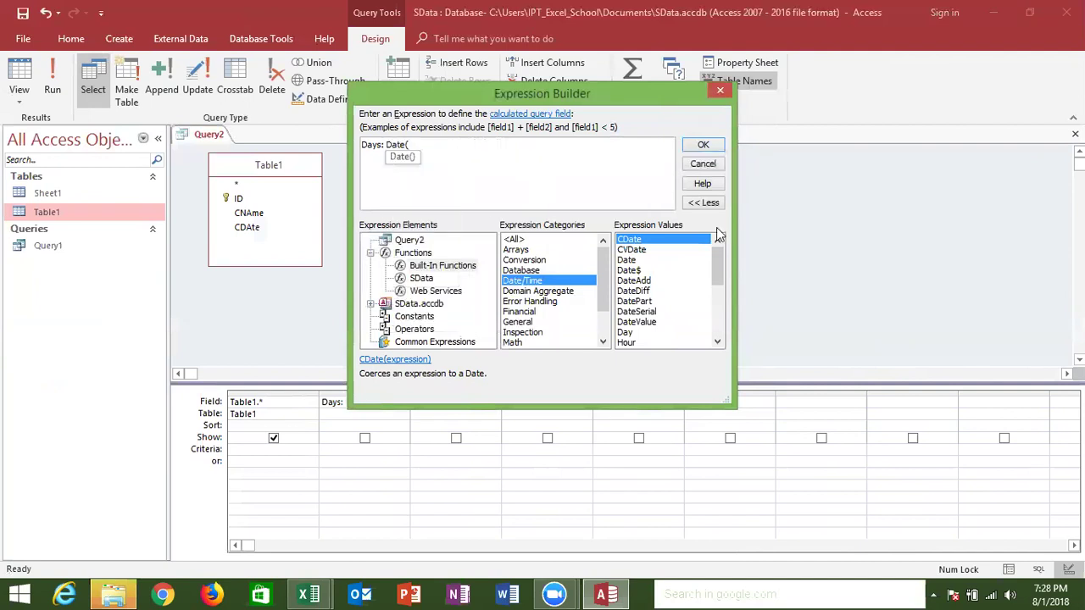
type(")-")
type("[c")
key("BackSpace")
type("Cdate]")
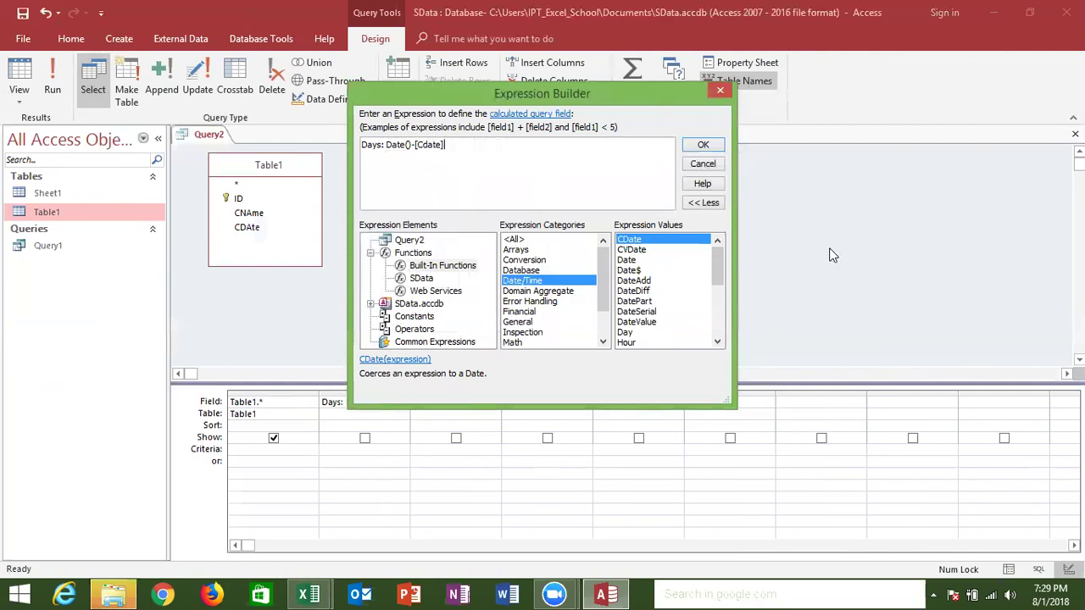
Step: Confirm the Days expression, start a third column named EndDT:, and bring up its shortcut menu
left_click(696, 146)
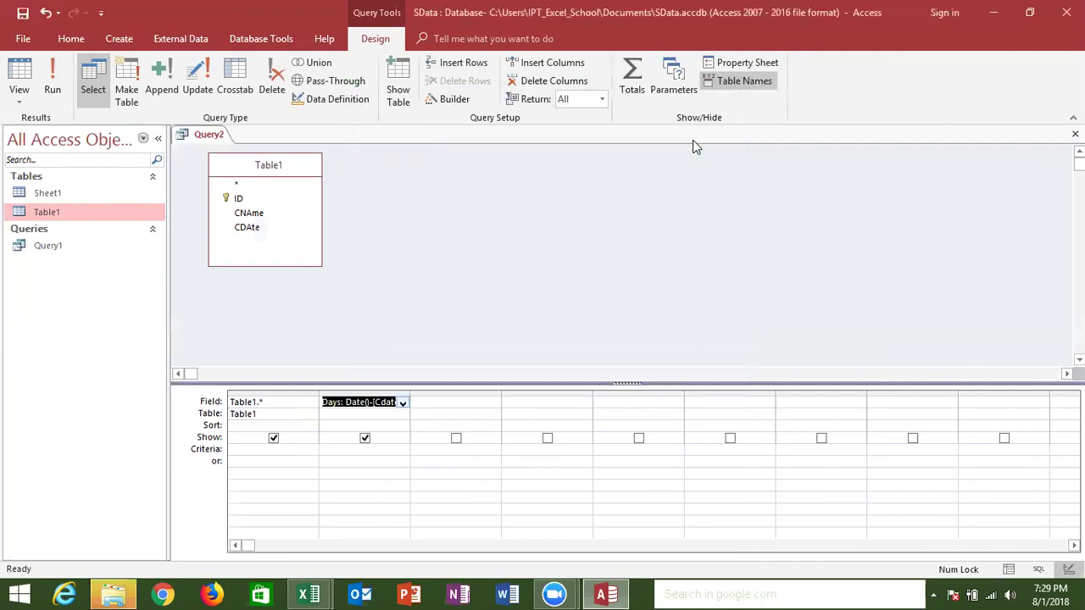
left_click(424, 403)
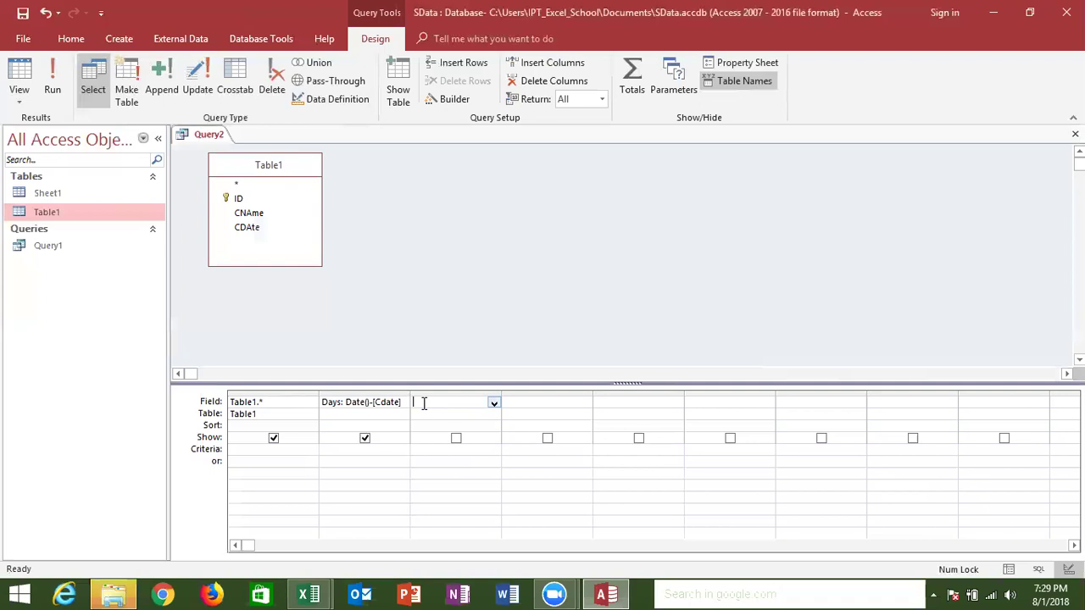
type("EndDT")
type(":")
right_click(448, 404)
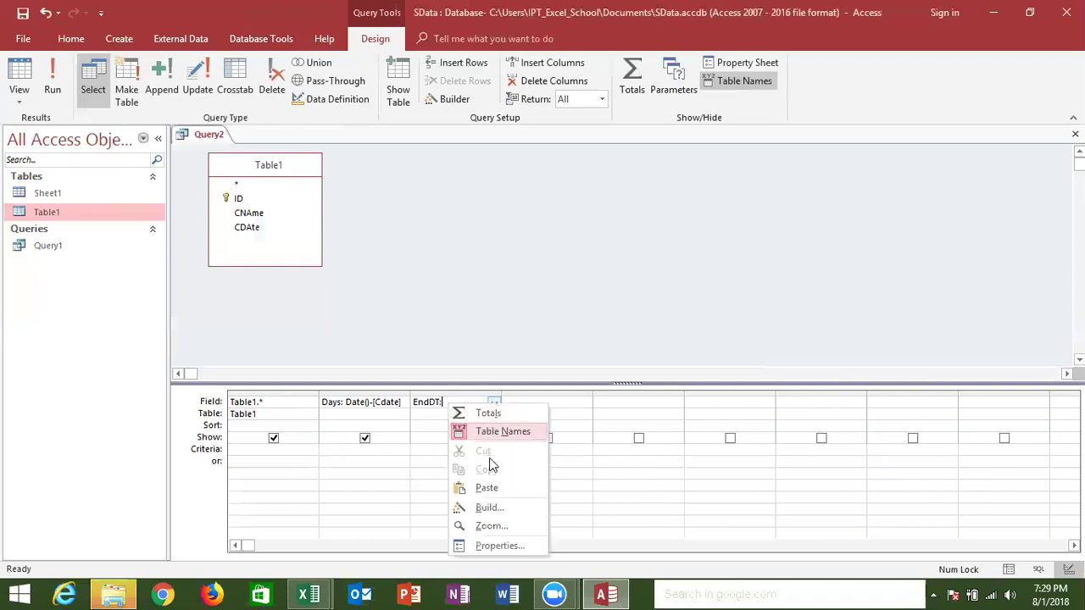
Step: Open the Expression Builder for EndDT and list the built-in Date/Time functions
left_click(489, 508)
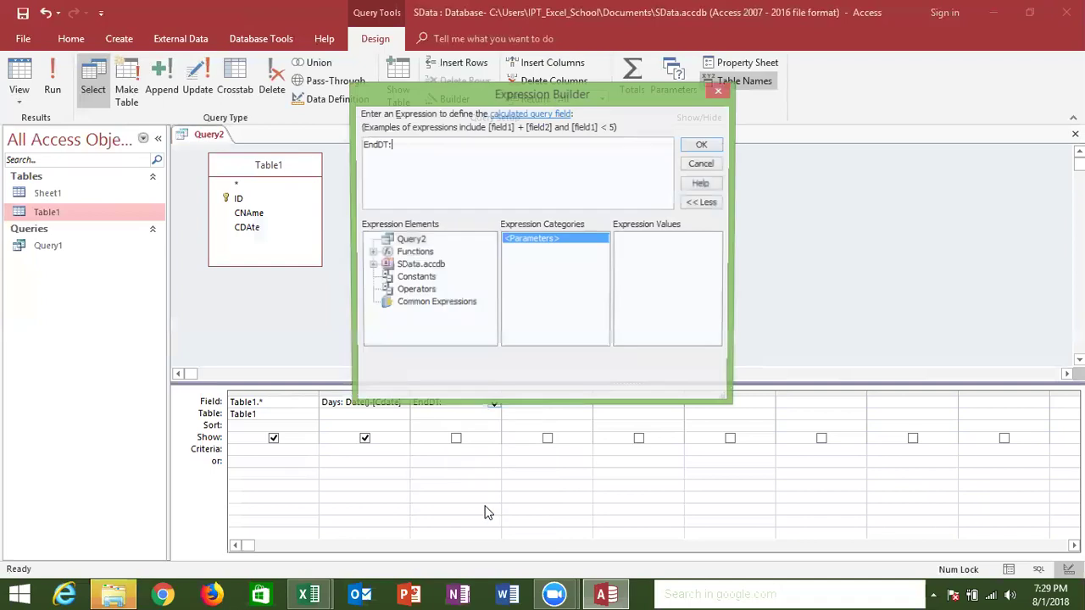
left_click(415, 254)
double_click(416, 257)
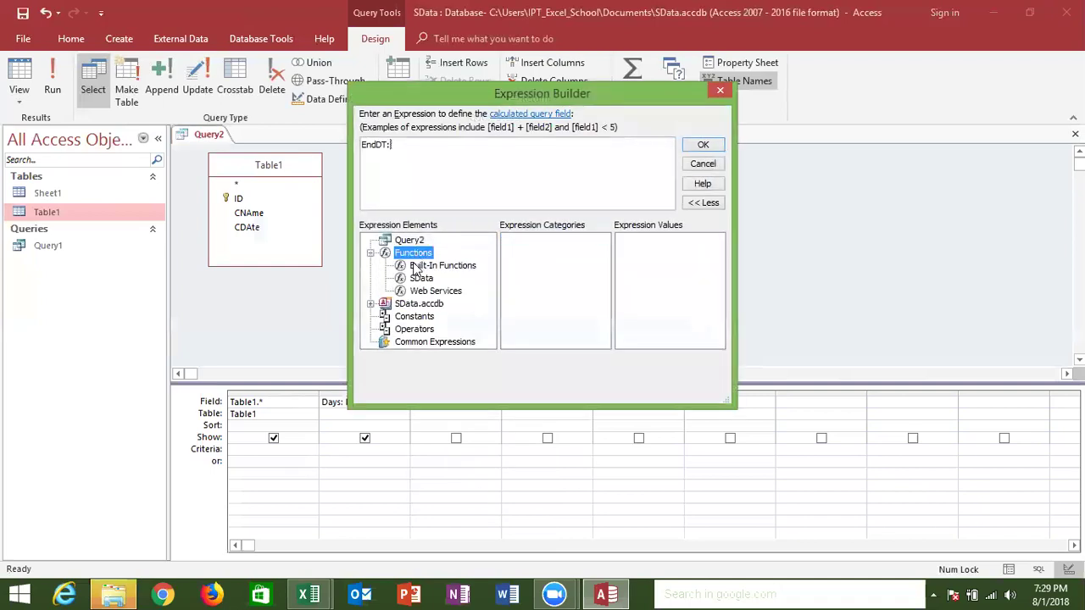
left_click(418, 268)
left_click(518, 281)
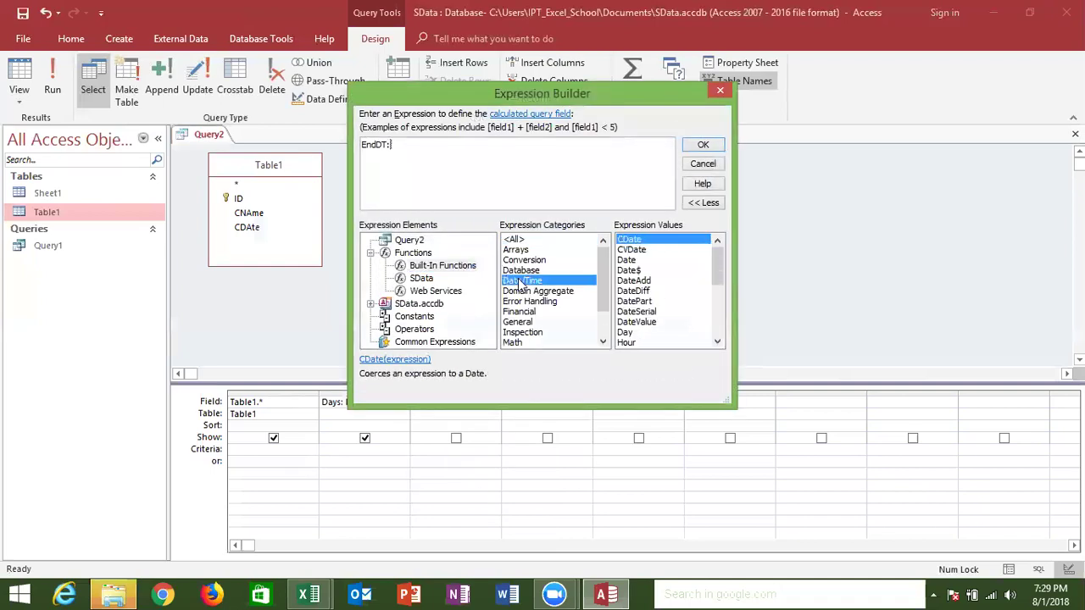
left_click_drag(712, 272, 719, 322)
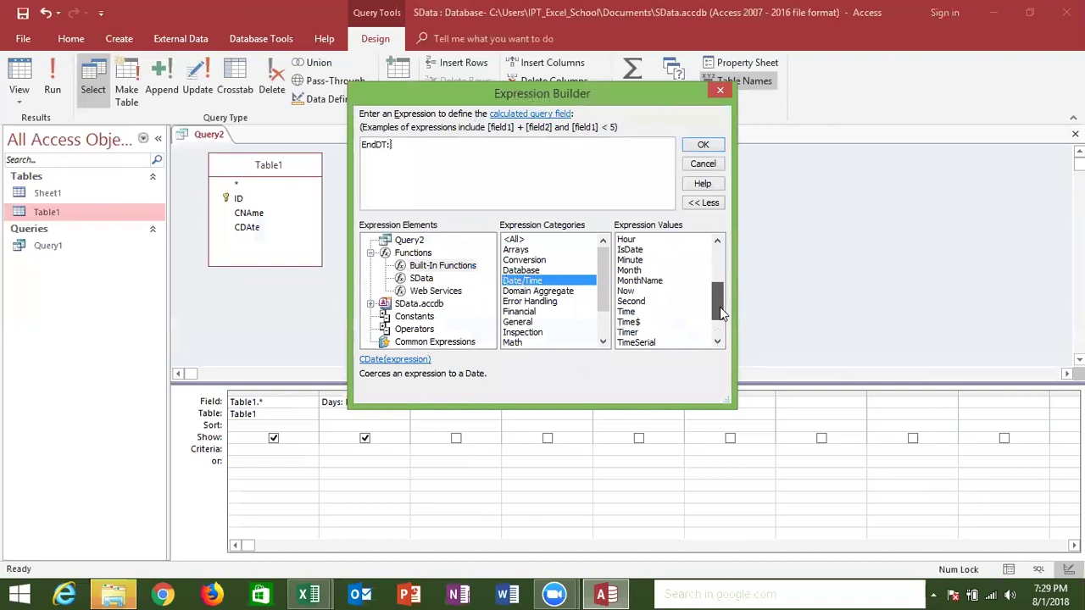
left_click_drag(720, 321, 721, 338)
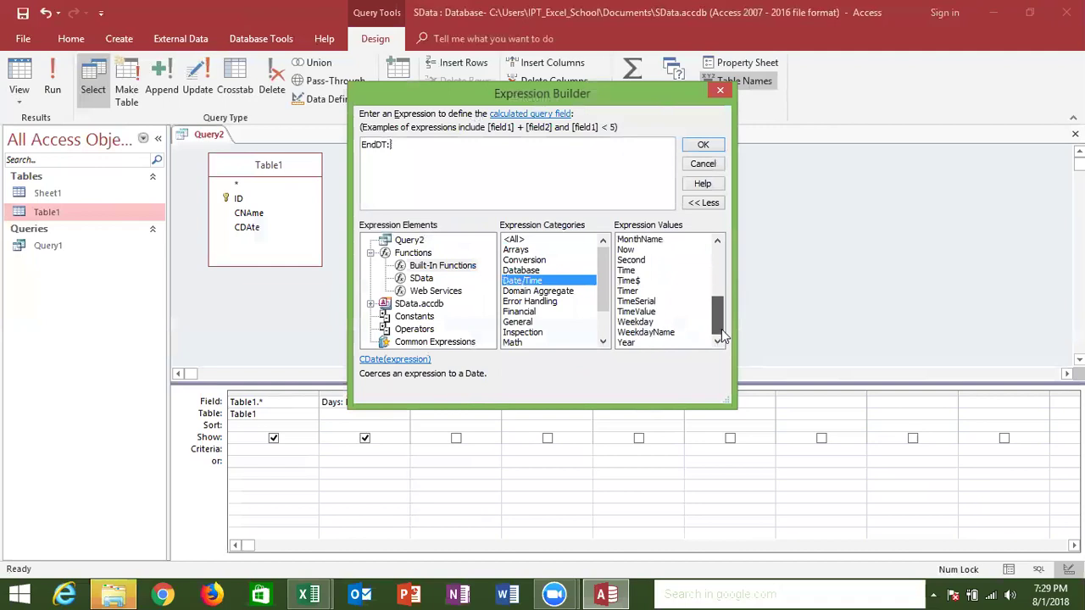
left_click_drag(718, 326, 710, 272)
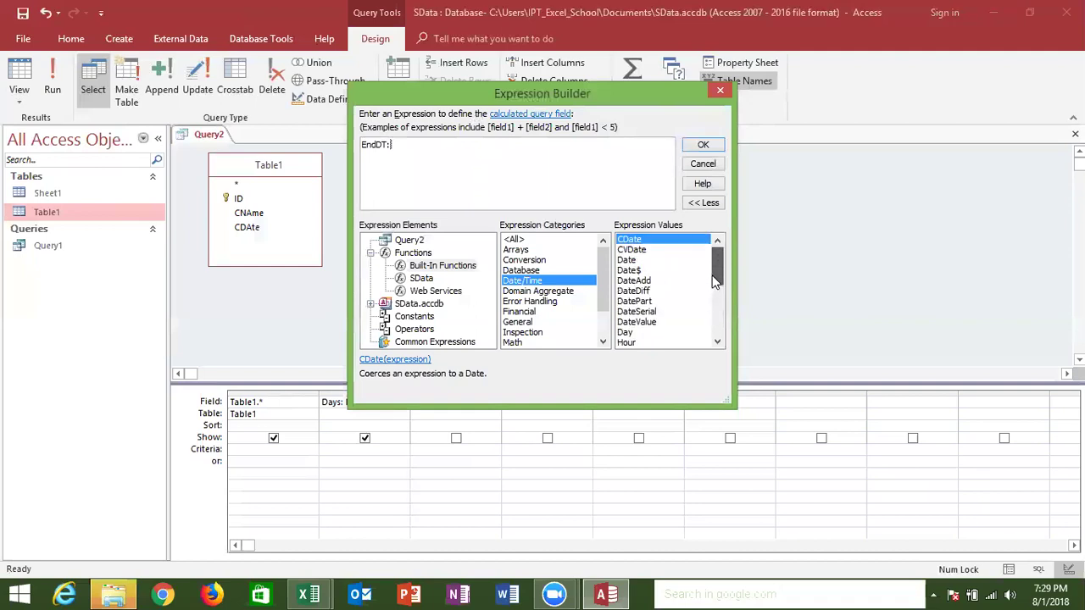
left_click_drag(713, 284, 716, 304)
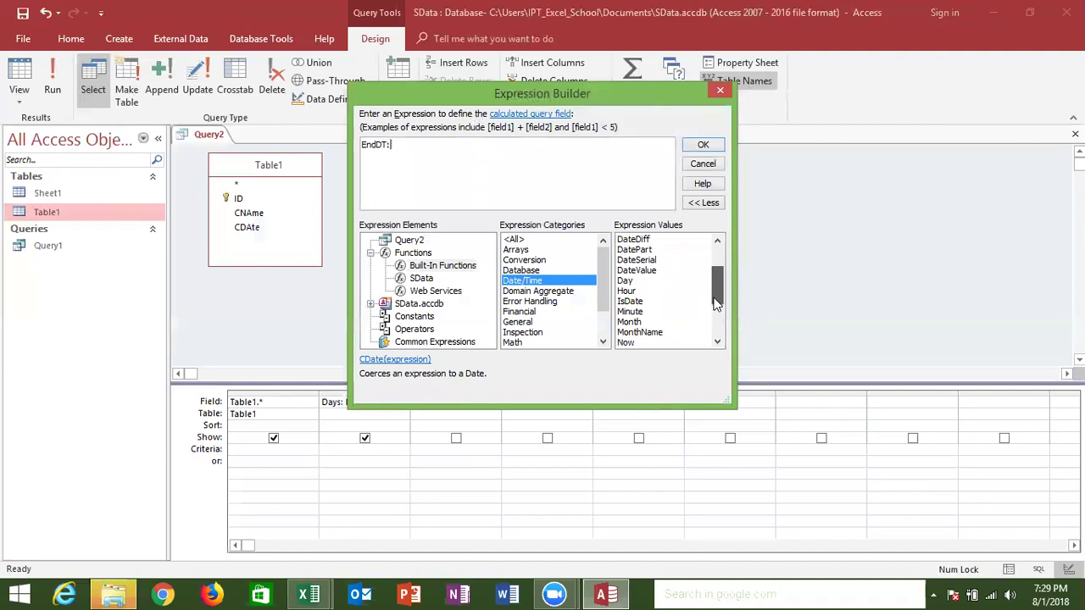
left_click_drag(716, 304, 718, 337)
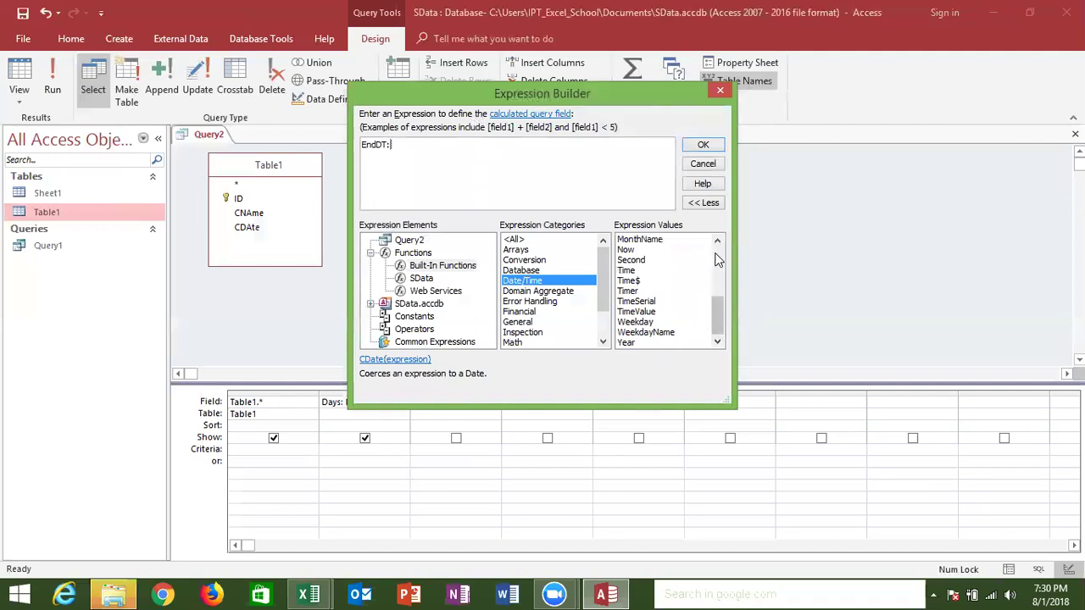
left_click_drag(717, 247, 718, 253)
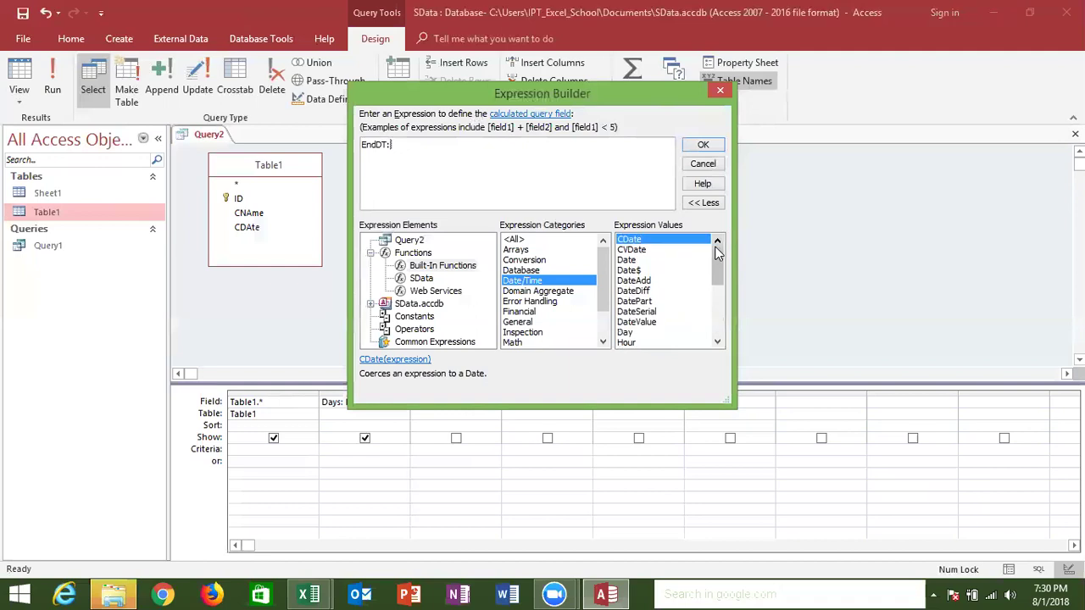
Step: Read the descriptions of Date$, DateAdd, DateDiff and DatePart
left_click(649, 271)
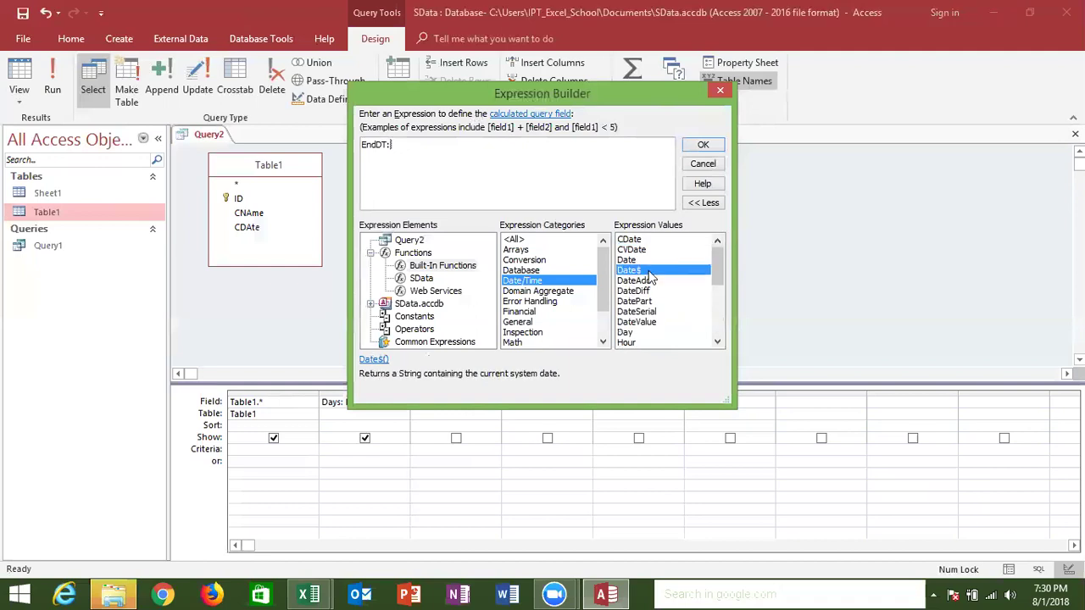
left_click(636, 283)
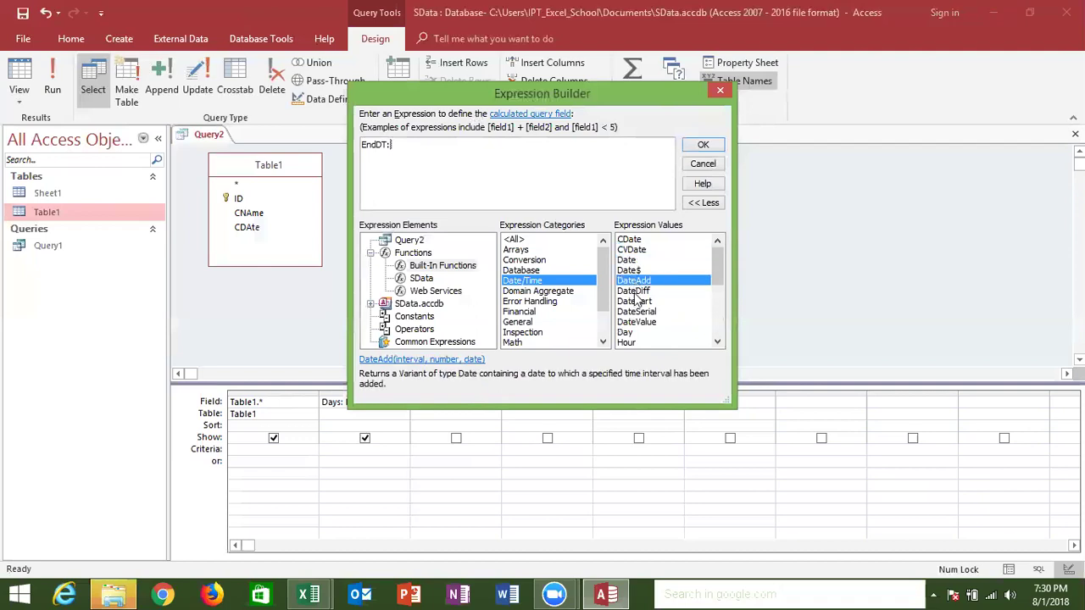
left_click(634, 292)
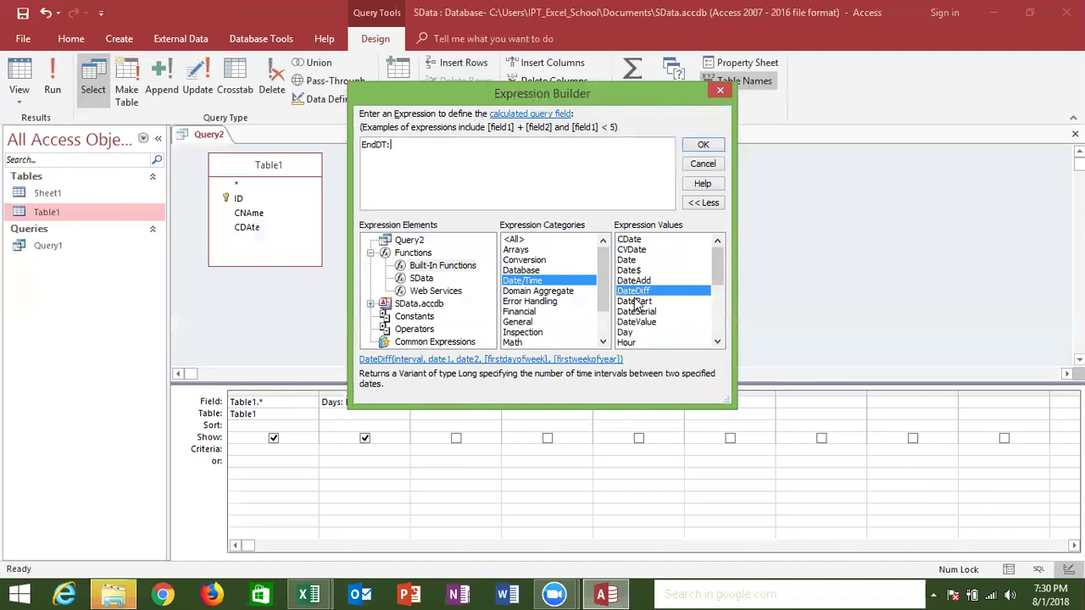
left_click(638, 302)
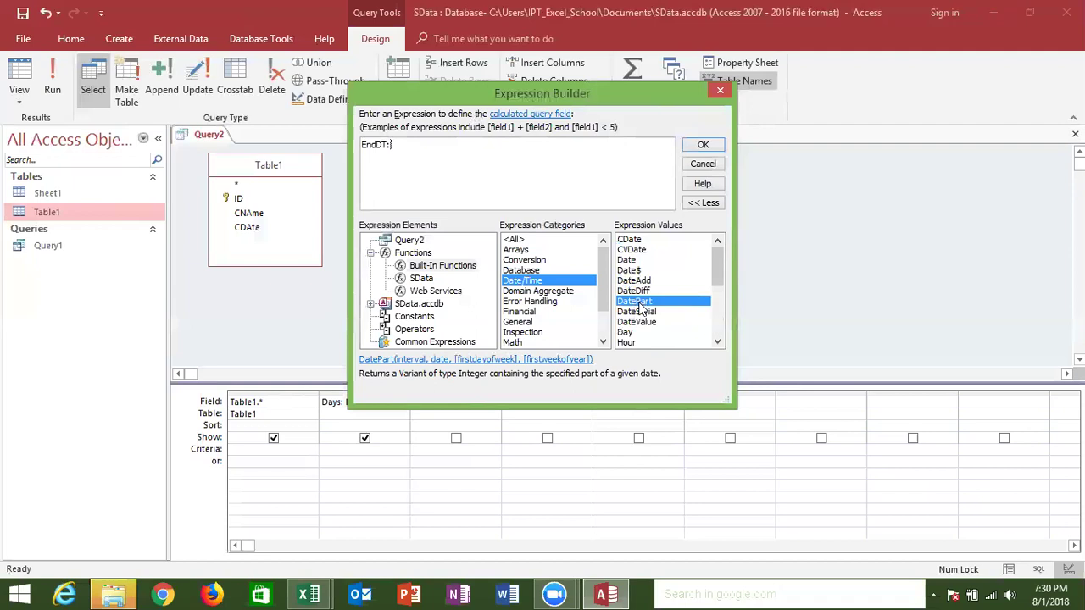
Step: Read the Date functions in Expression Builder, DateSerial through DateValue, plus DatePart's online help
left_click(641, 313)
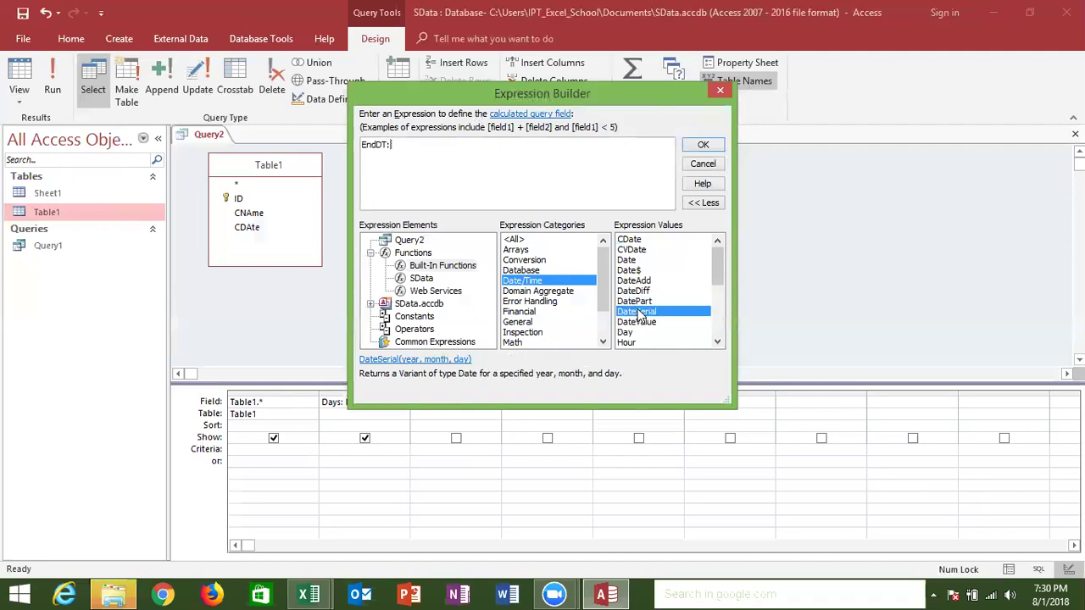
left_click(629, 262)
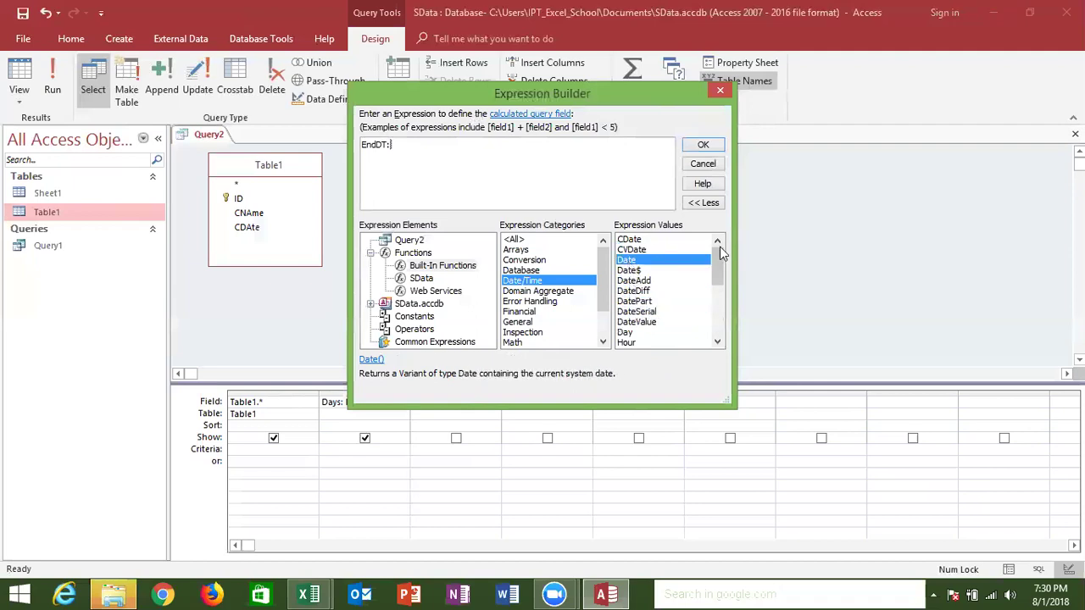
left_click(653, 241)
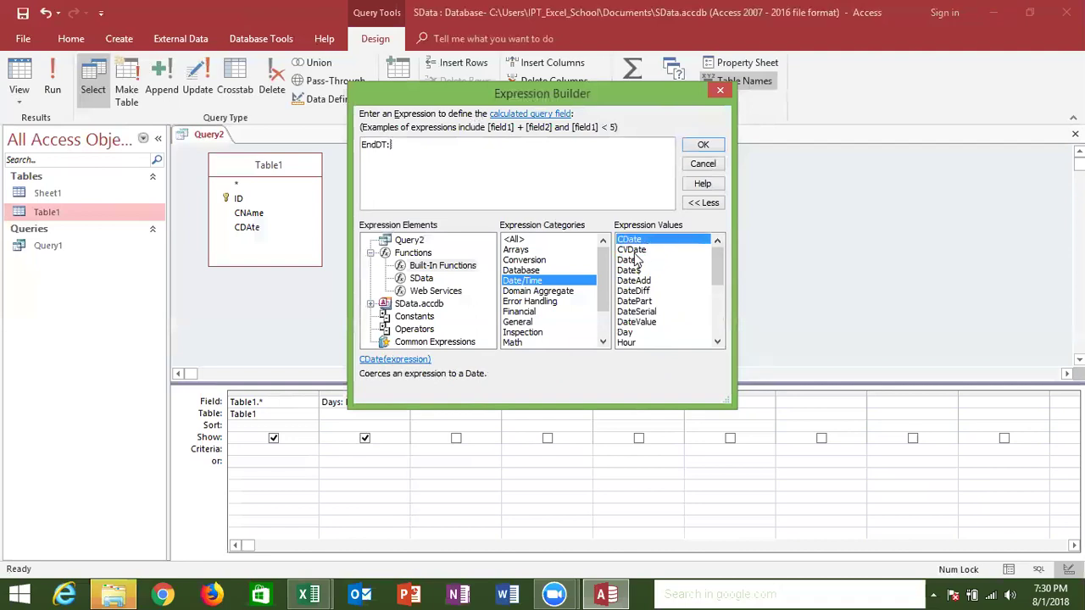
left_click(635, 252)
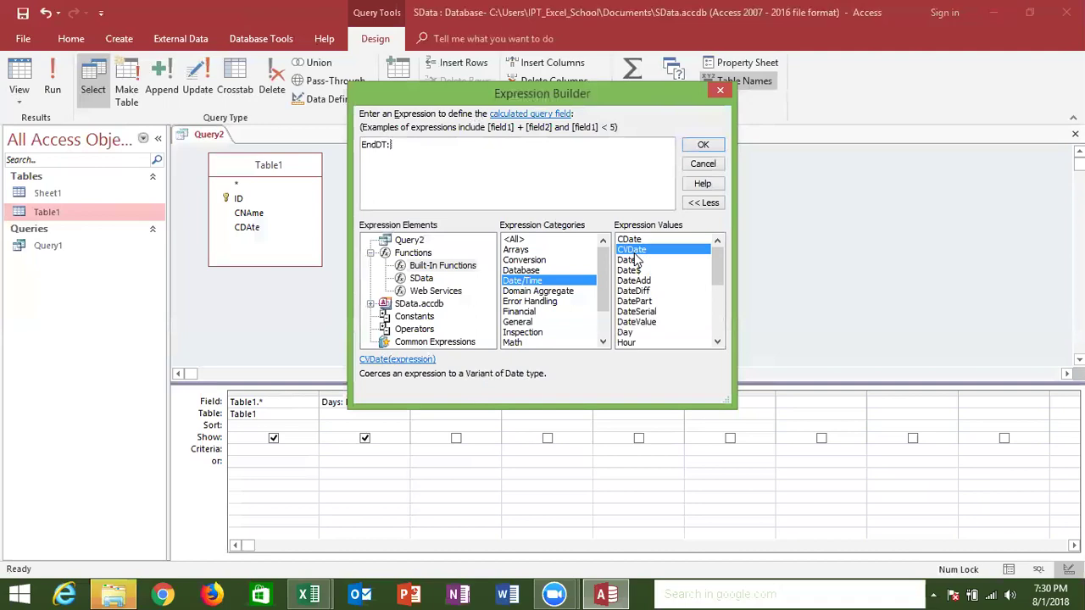
left_click(636, 261)
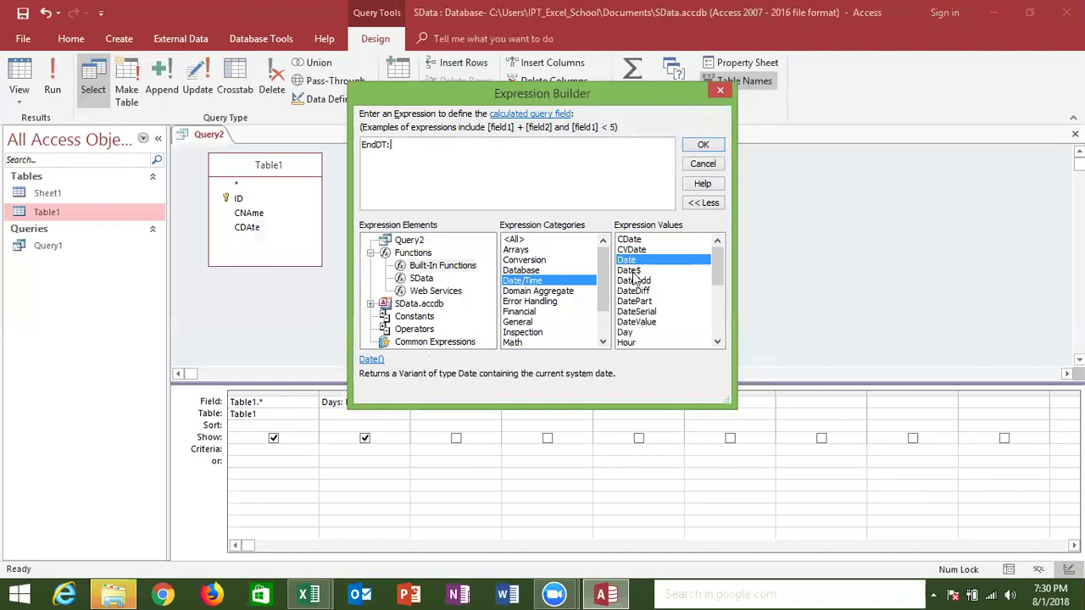
left_click(632, 272)
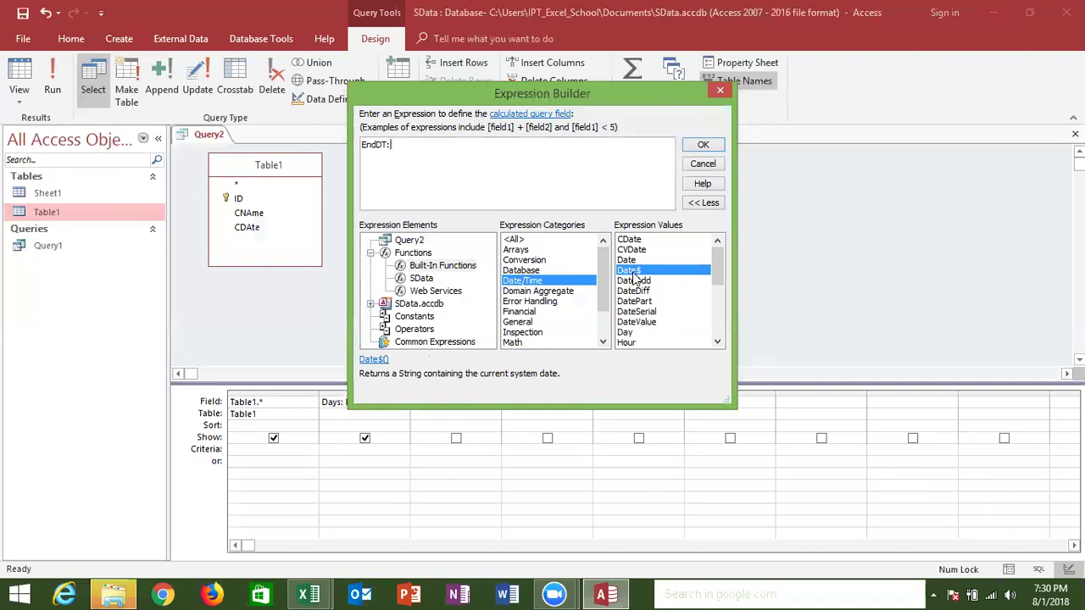
left_click(634, 285)
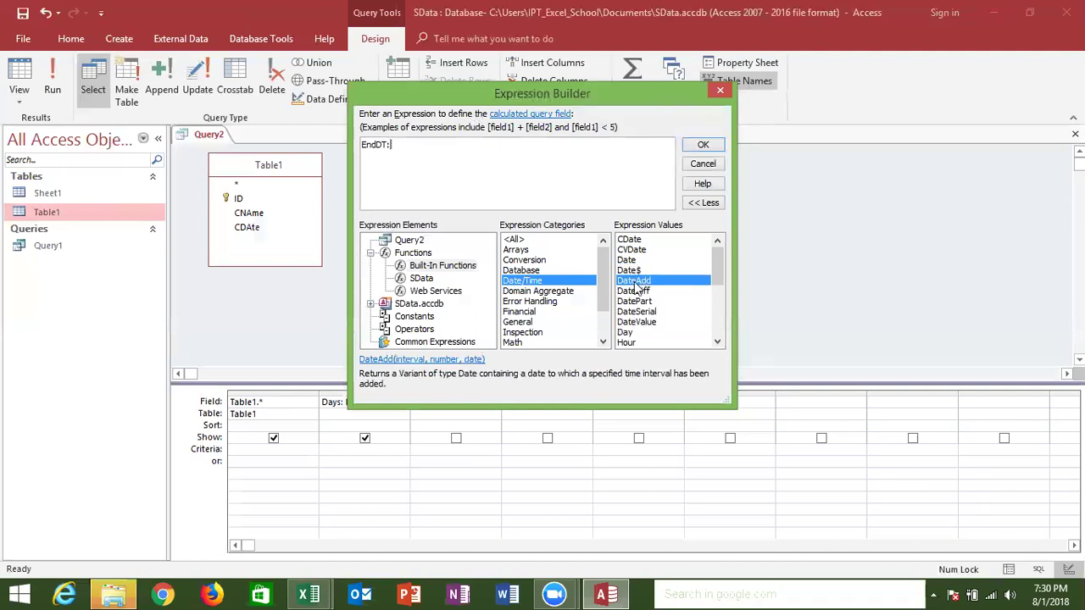
left_click(636, 292)
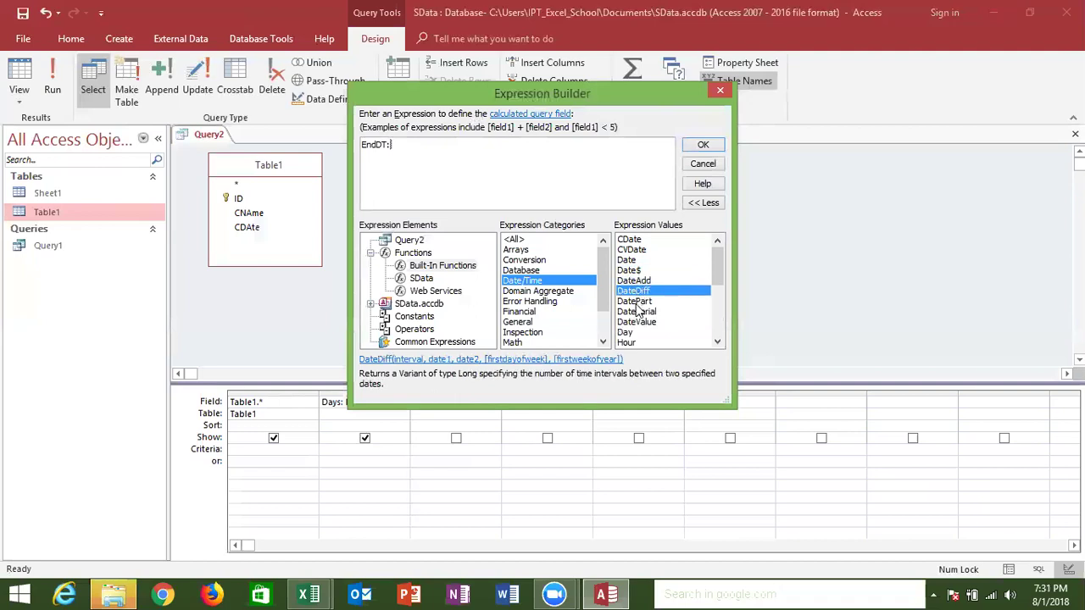
left_click(636, 304)
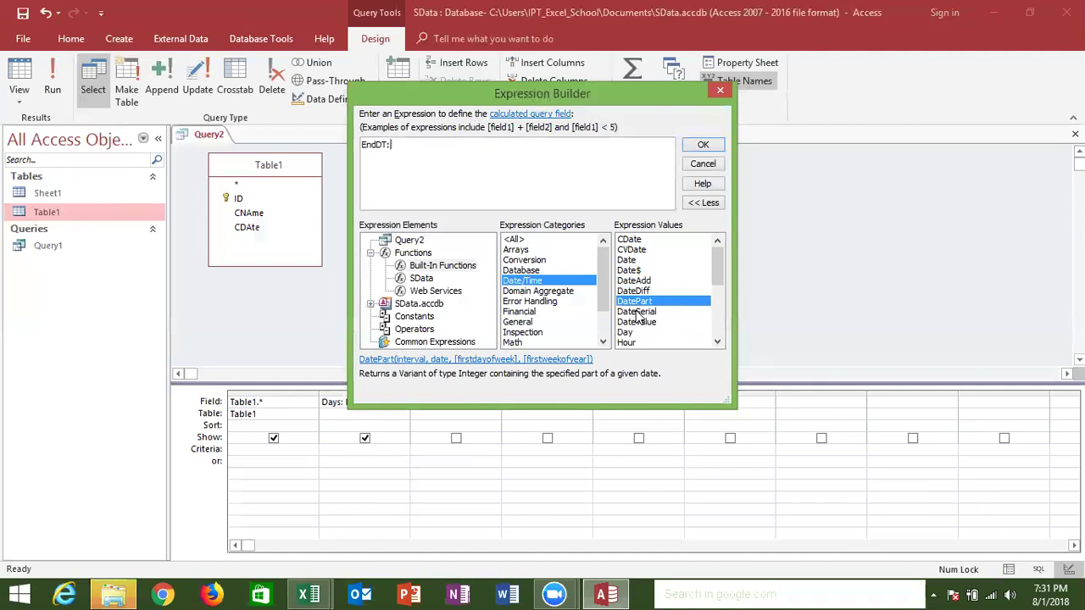
left_click(522, 360)
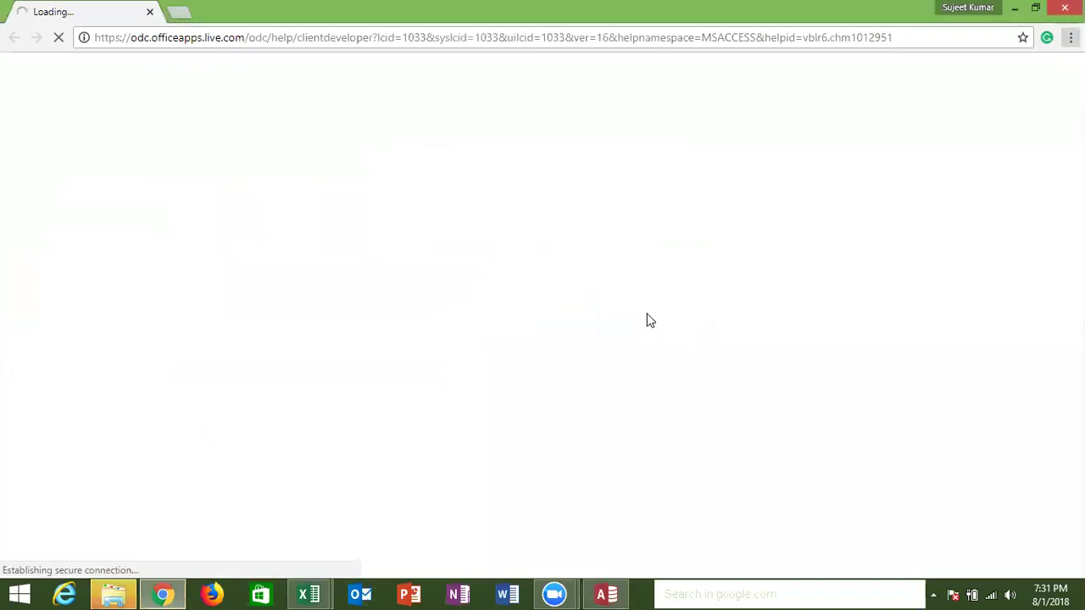
key("alt+Tab")
left_click(647, 317)
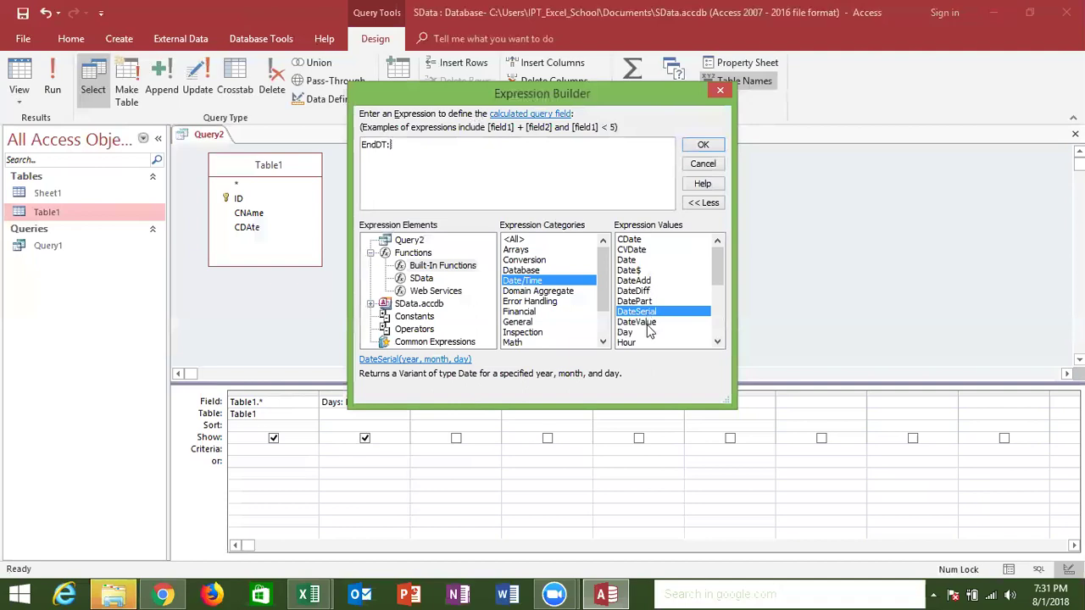
left_click(648, 324)
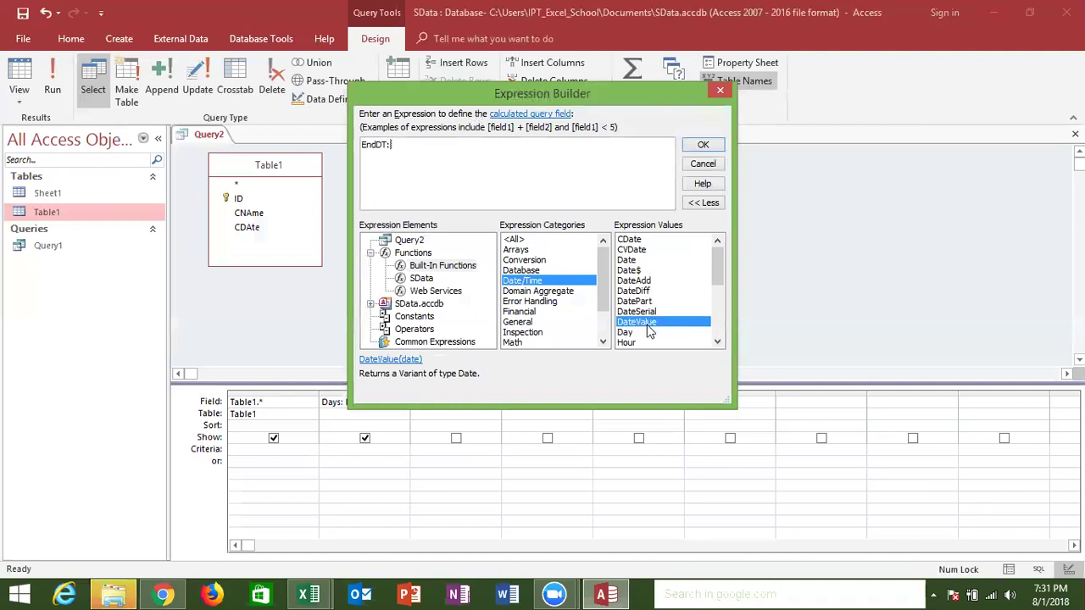
Step: Scroll the function list further and read the Day through Time$ function descriptions
left_click(718, 344)
left_click(718, 344)
left_click(718, 344)
left_click(718, 344)
left_click(718, 344)
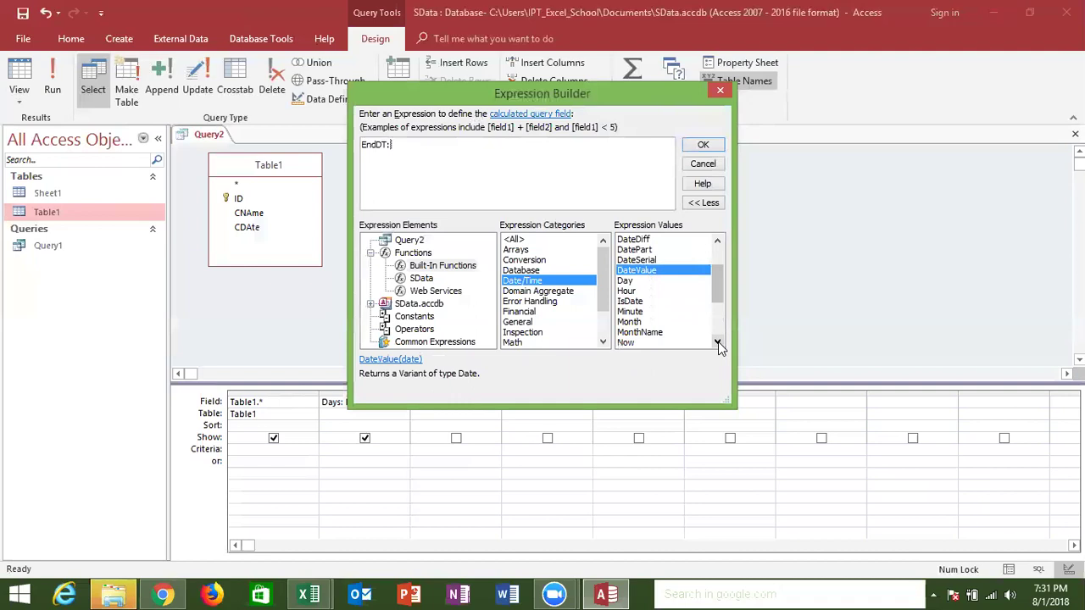
left_click(631, 282)
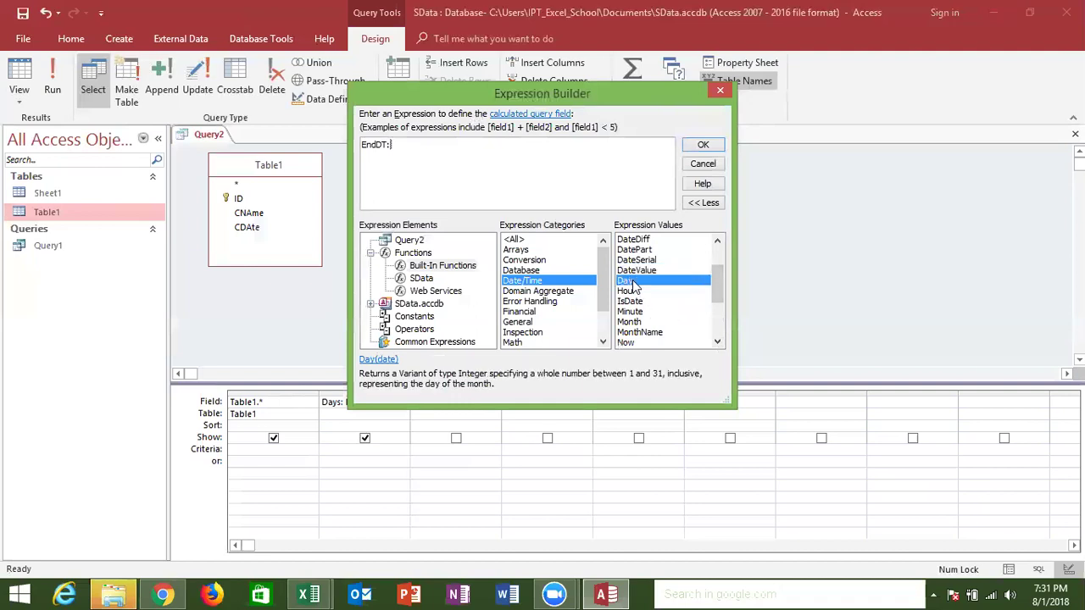
left_click(636, 291)
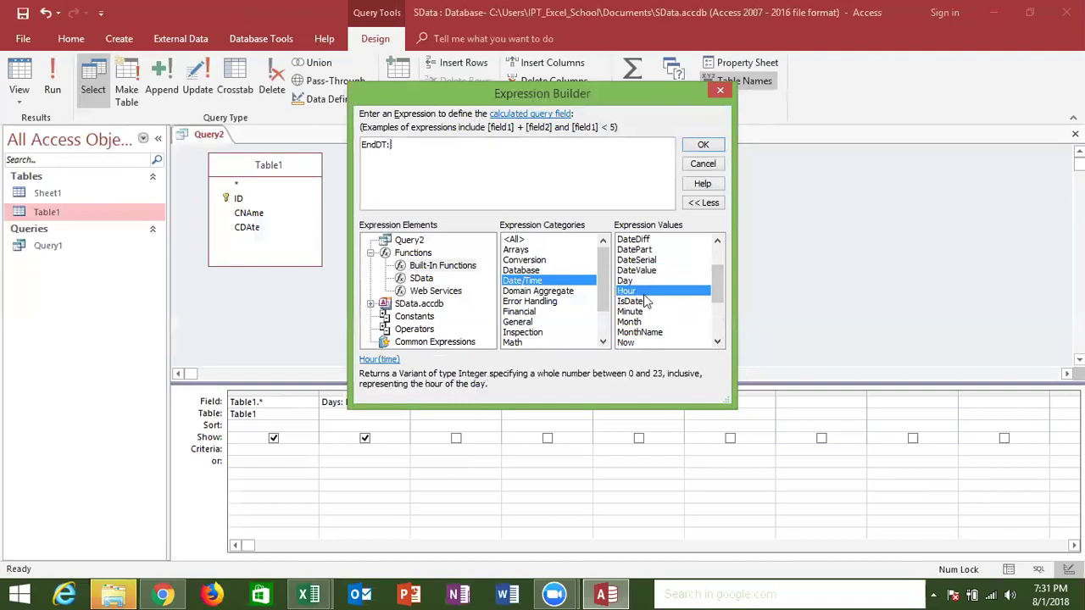
left_click(636, 302)
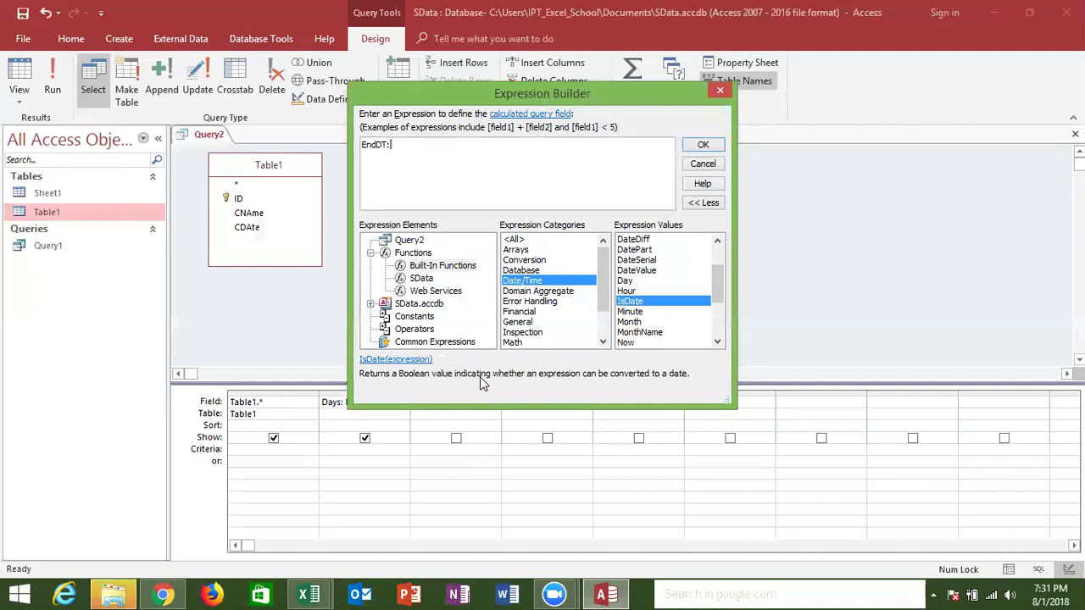
left_click(718, 345)
left_click(718, 345)
left_click(718, 343)
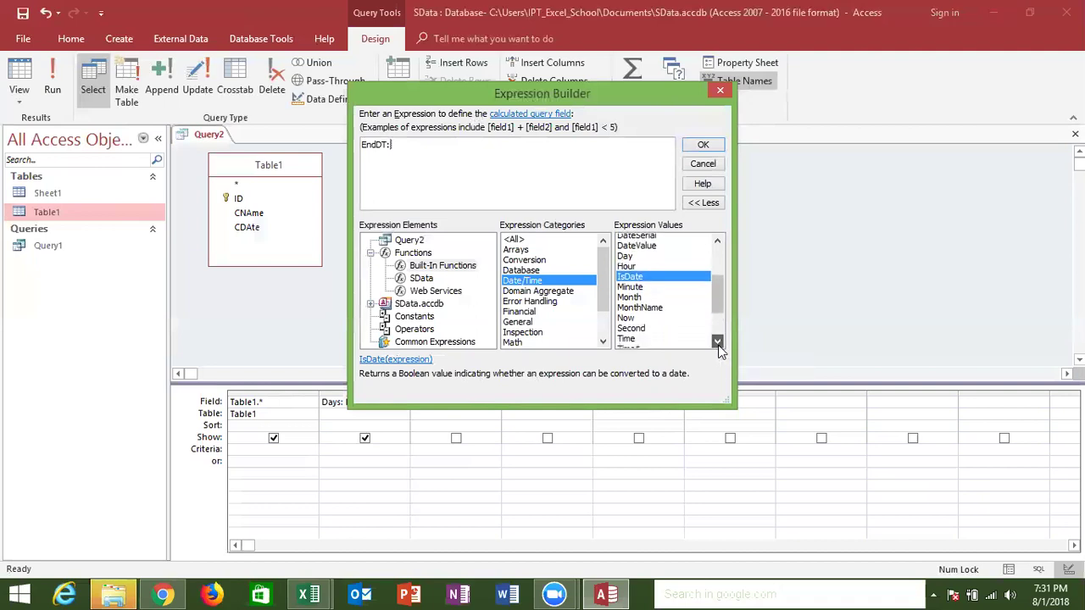
left_click(639, 281)
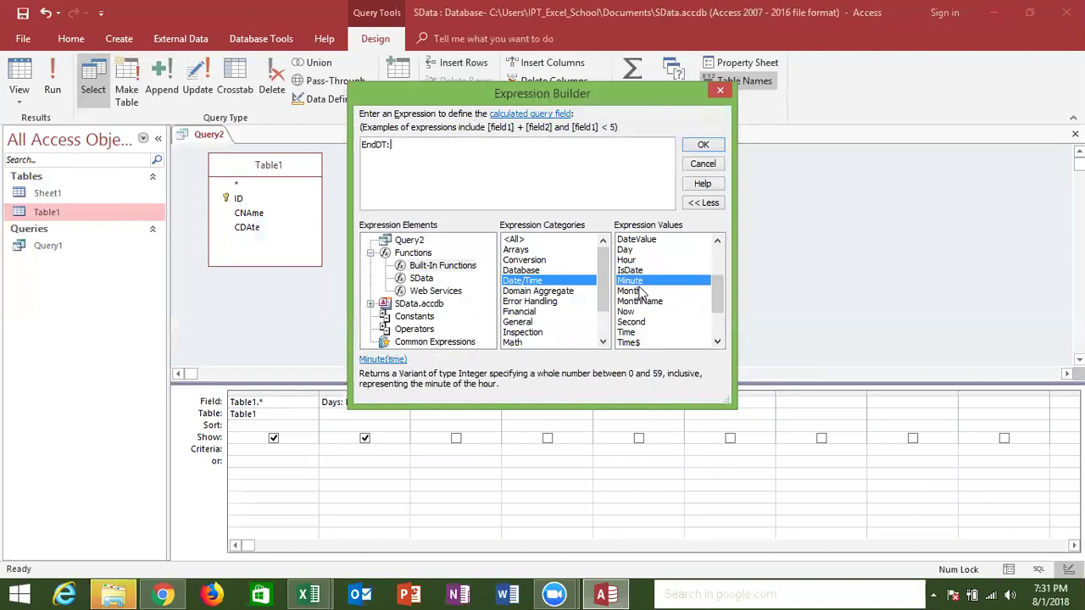
left_click(640, 291)
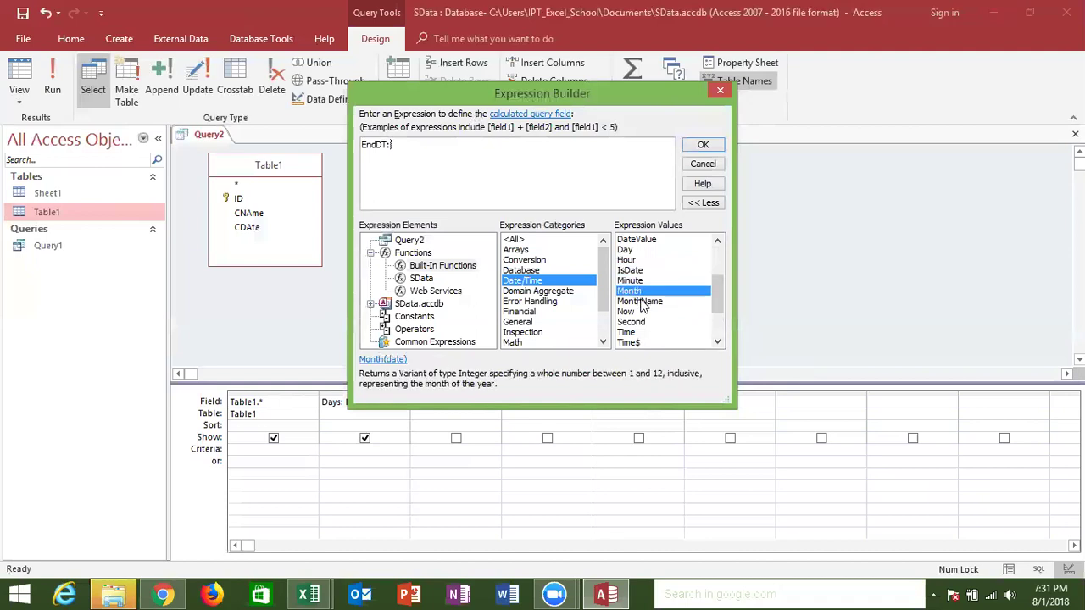
left_click(643, 303)
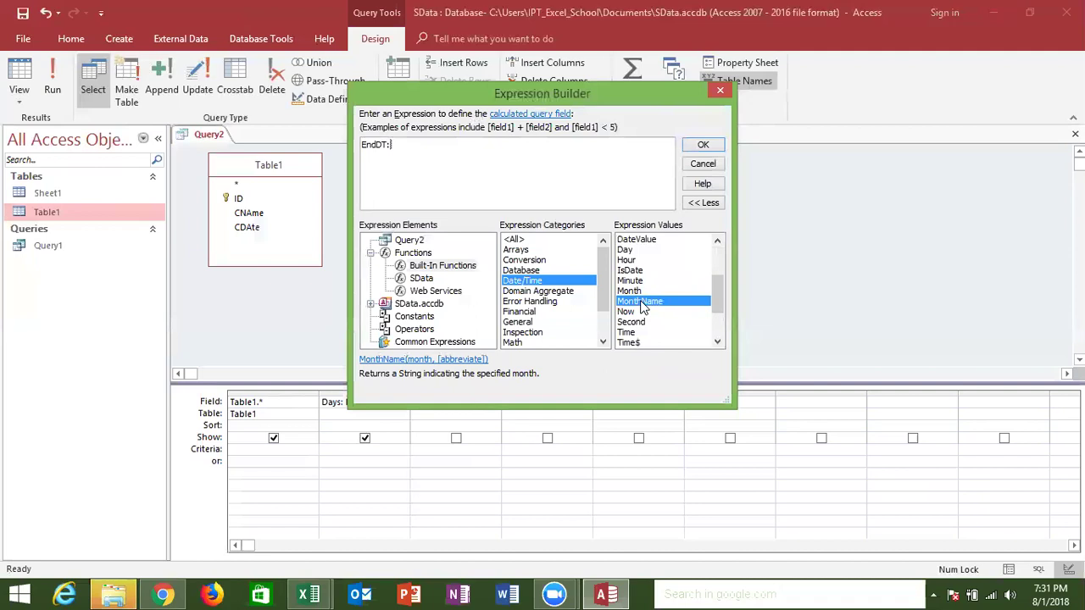
left_click(646, 311)
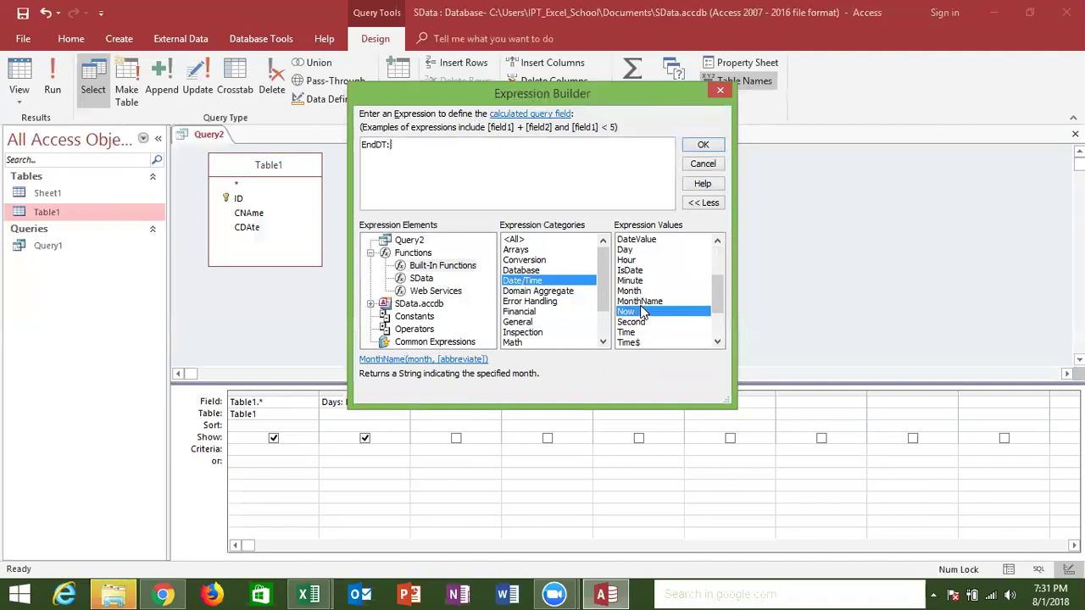
left_click(649, 322)
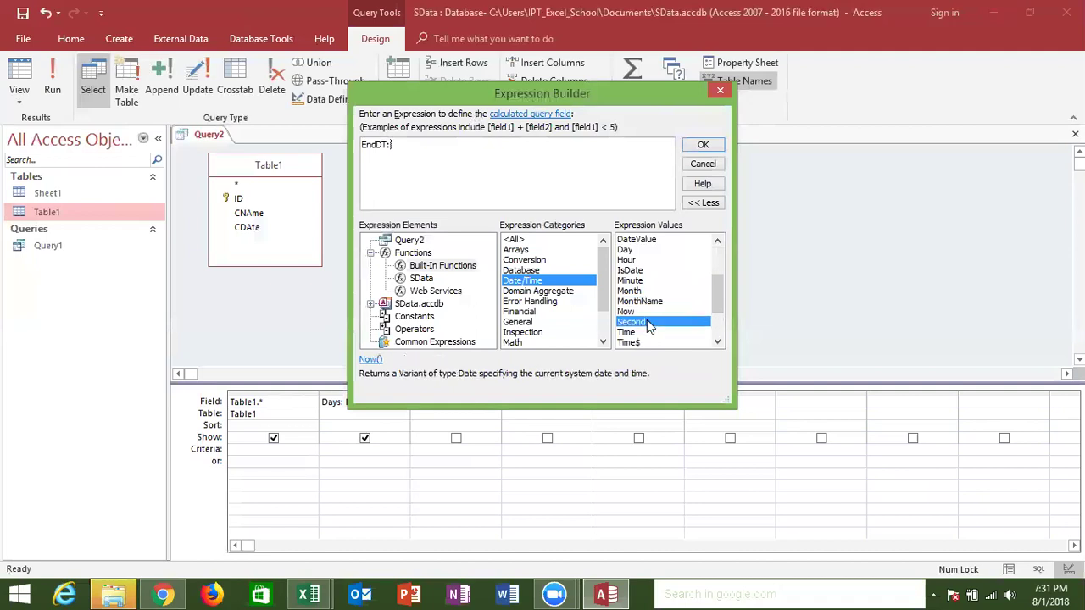
left_click(717, 342)
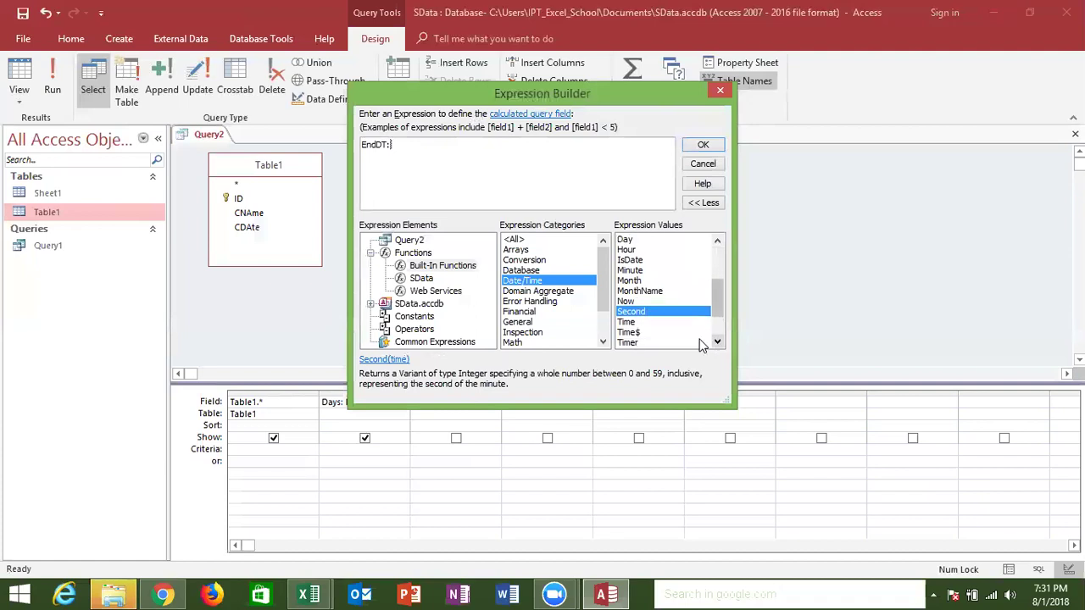
left_click(641, 343)
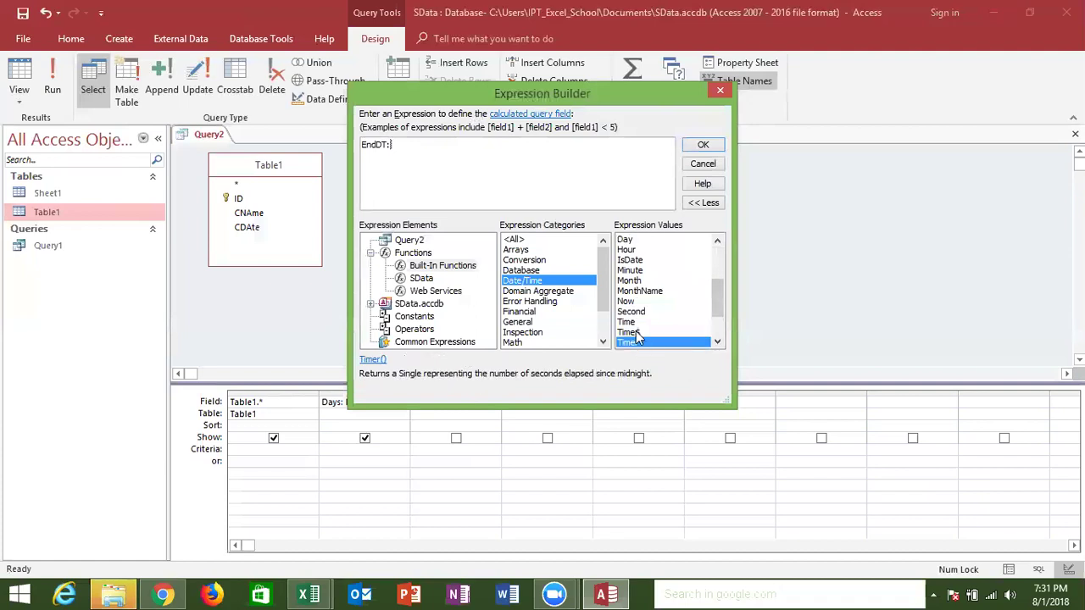
left_click(636, 332)
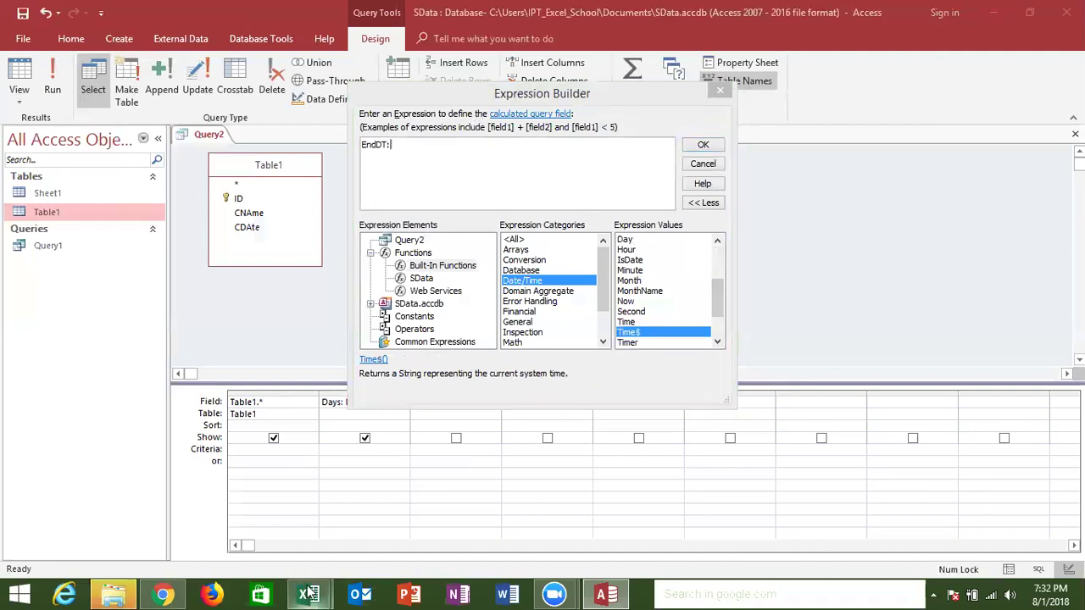
Step: Try editing cell D12 on Book1's protected Excel sheet, dismiss the warning, and return
mouse_move(310, 593)
left_click(259, 538)
left_click(217, 361)
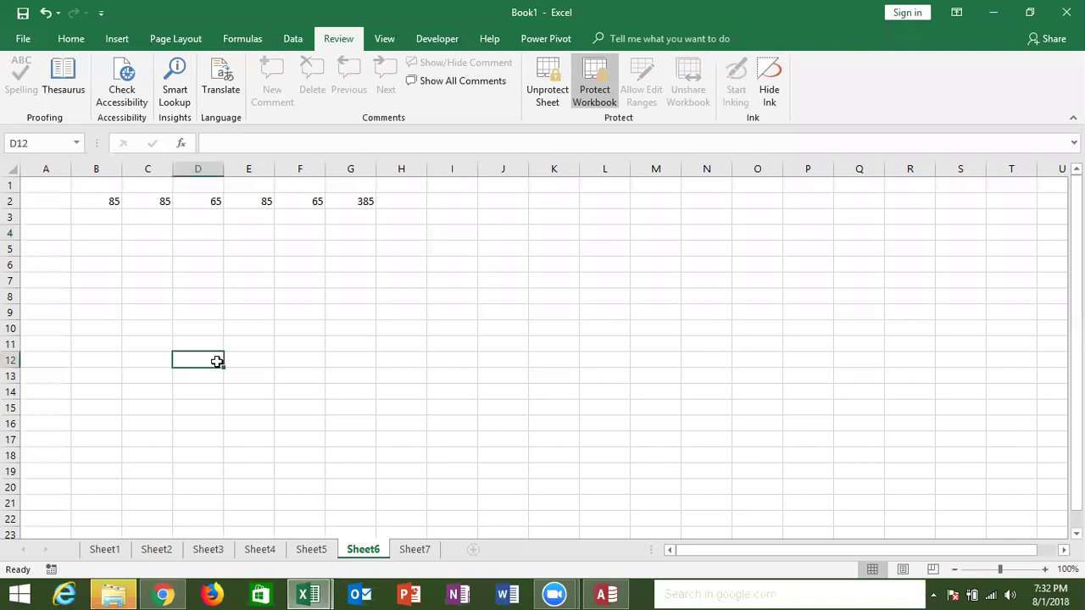
double_click(217, 362)
key("Return")
key("alt+Tab")
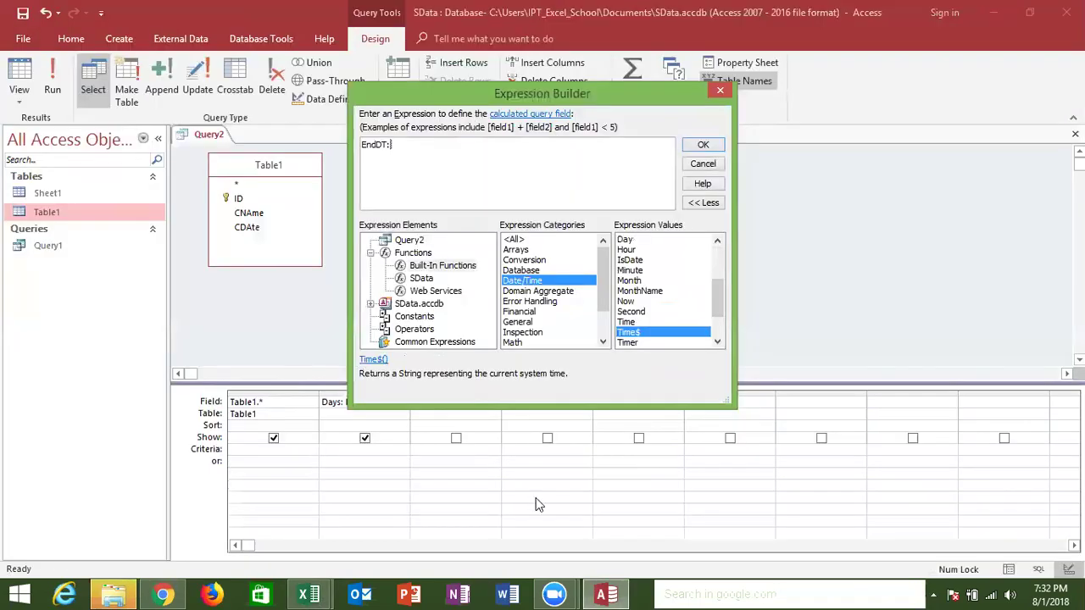
Step: Read through the DatePart function documentation in Chrome, then return to Access
mouse_move(609, 592)
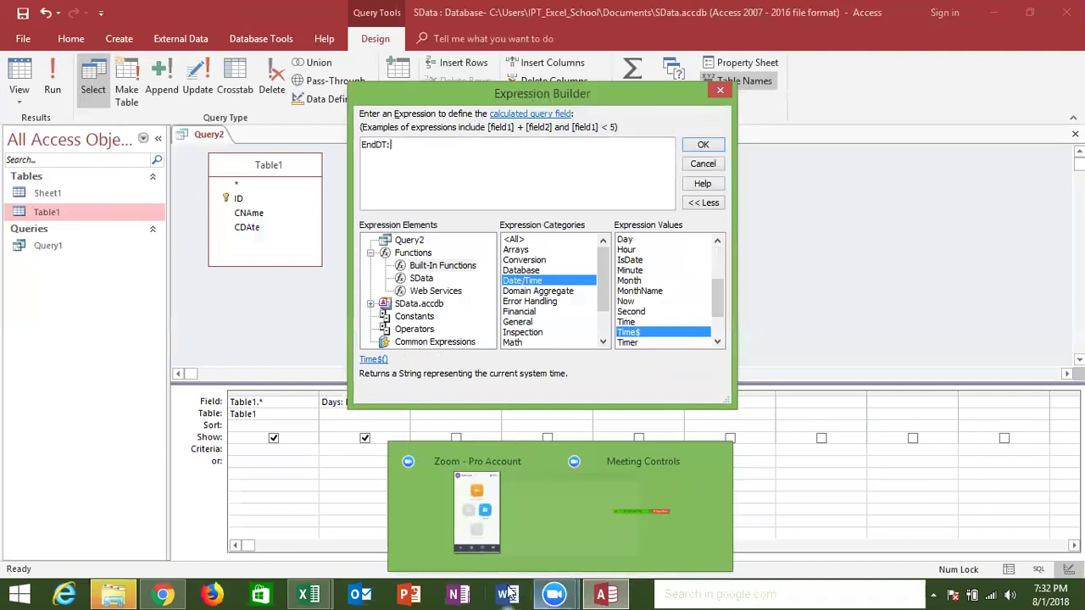
left_click(162, 593)
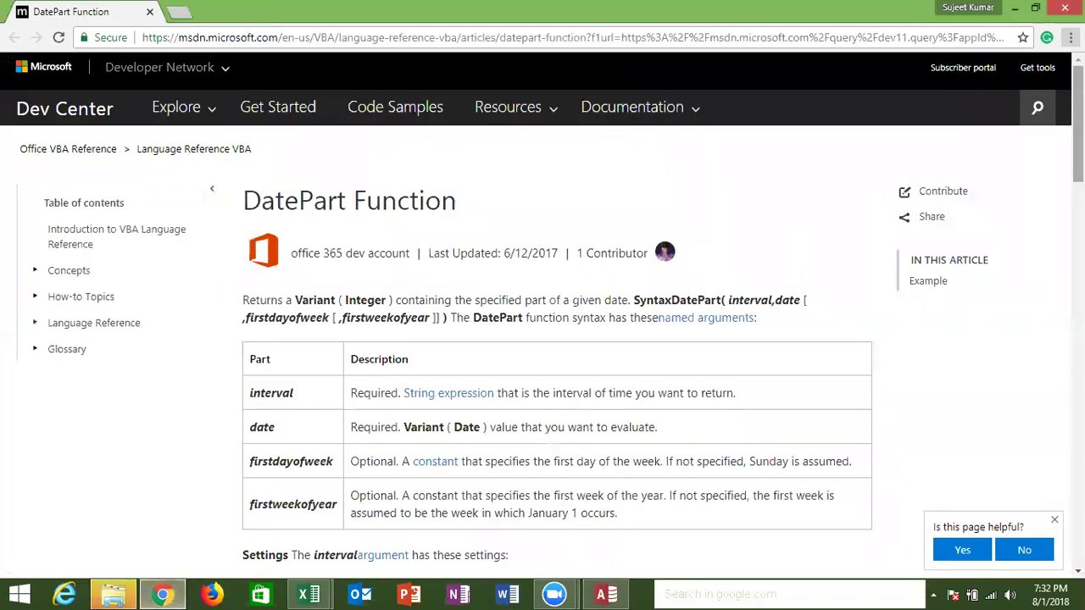
scroll(542, 314, "down", 1)
scroll(543, 314, "down", 2)
scroll(543, 313, "down", 1)
scroll(542, 314, "down", 1)
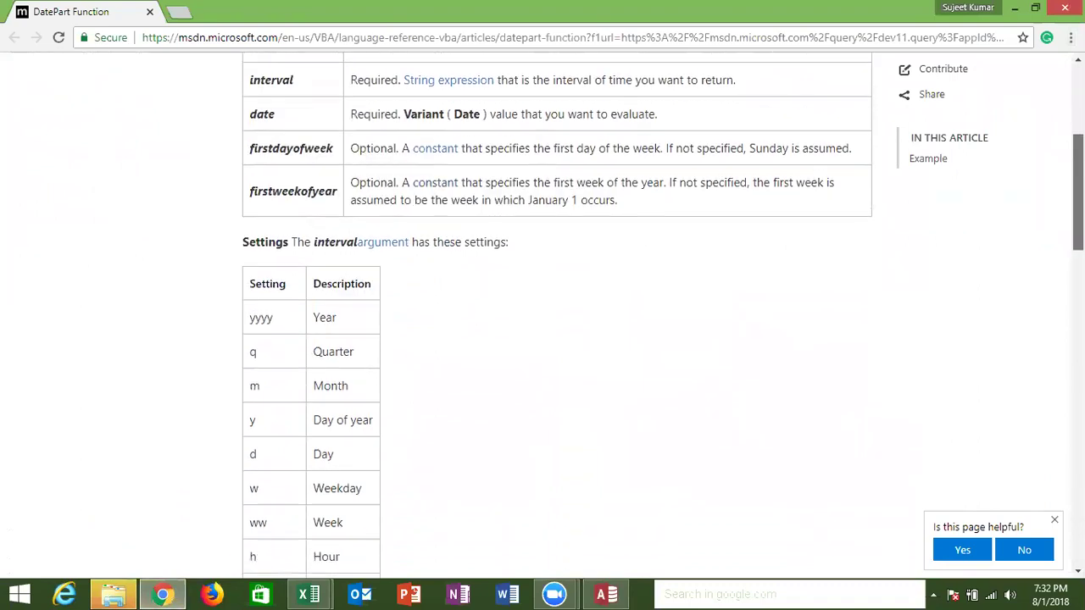
scroll(542, 314, "down", 1)
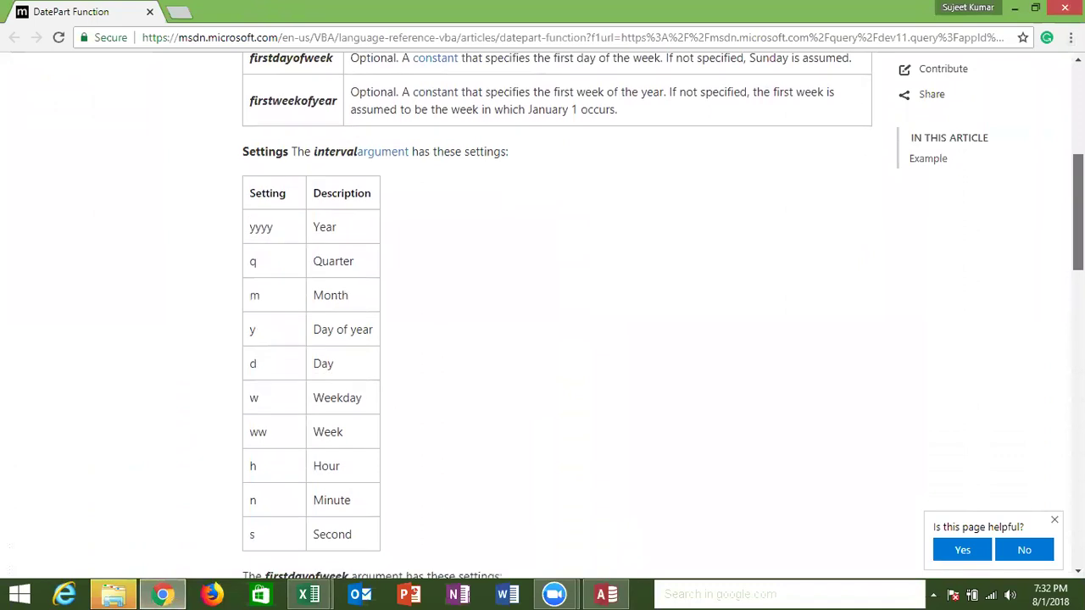
scroll(543, 313, "down", 1)
scroll(542, 314, "down", 1)
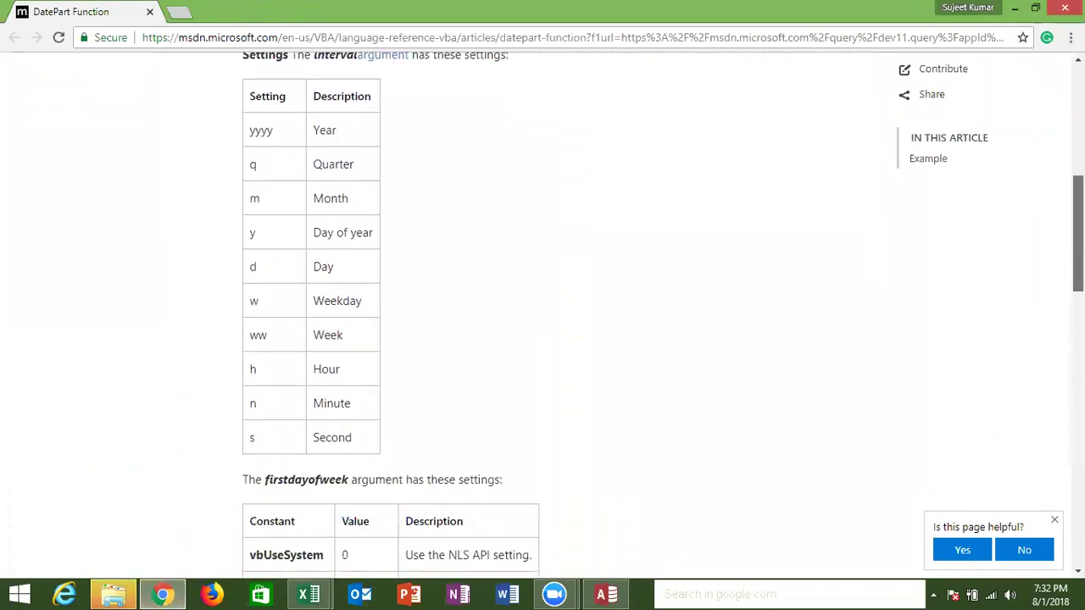
scroll(542, 313, "up", 1)
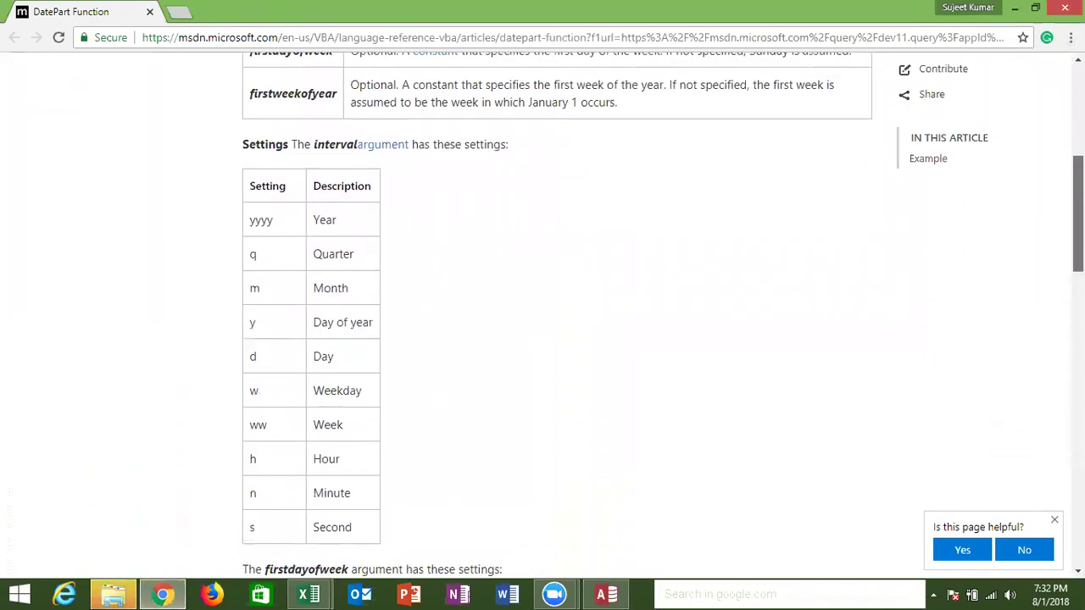
scroll(542, 313, "up", 1)
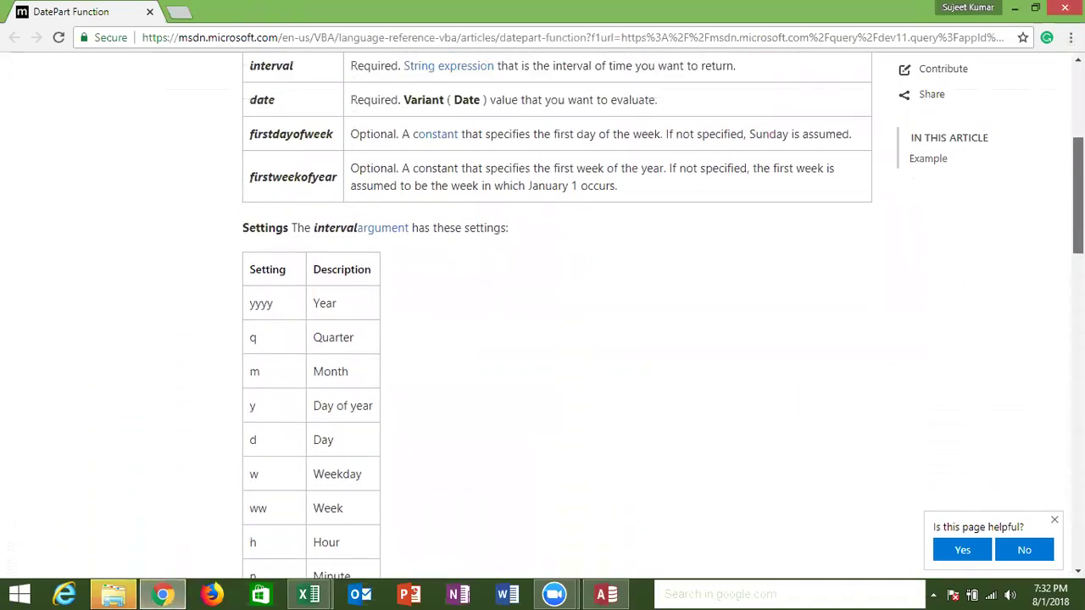
scroll(542, 314, "up", 1)
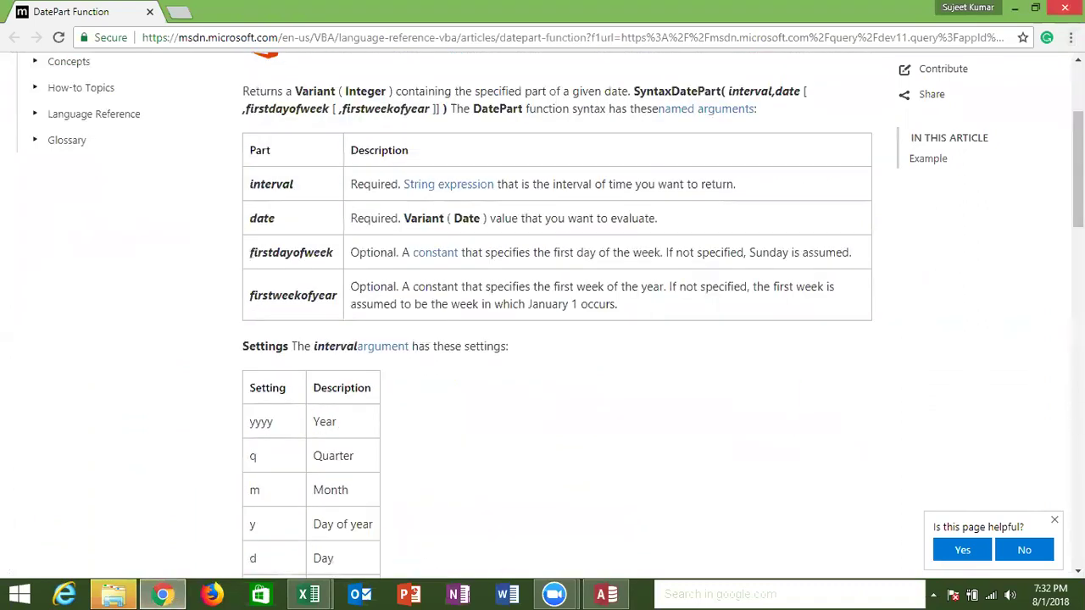
key("alt+Tab")
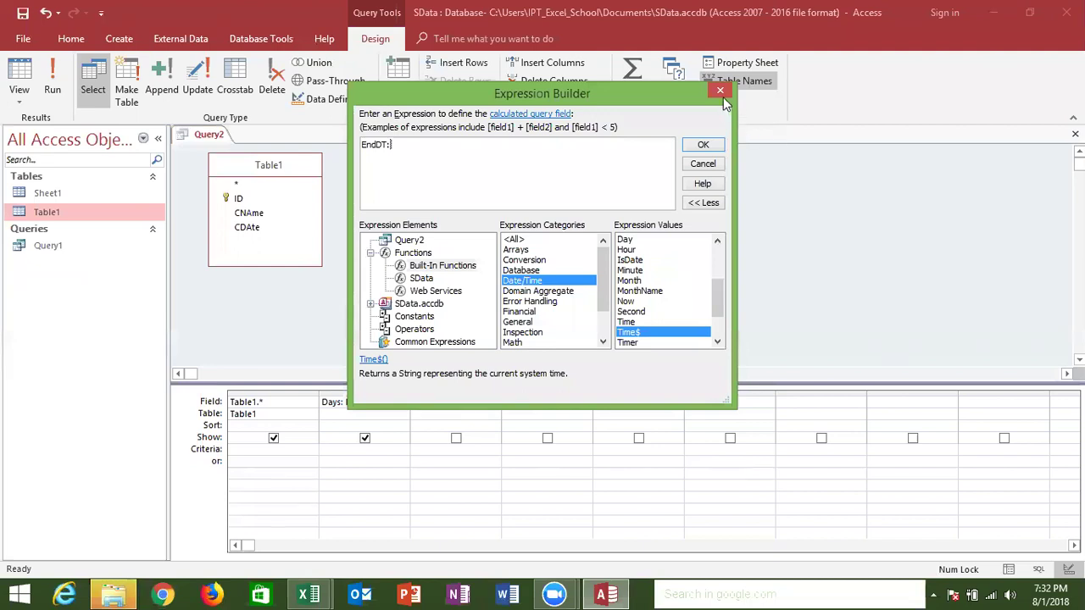
Step: Close Expression Builder and delete EndDT: from the third column's Field cell
key("Return")
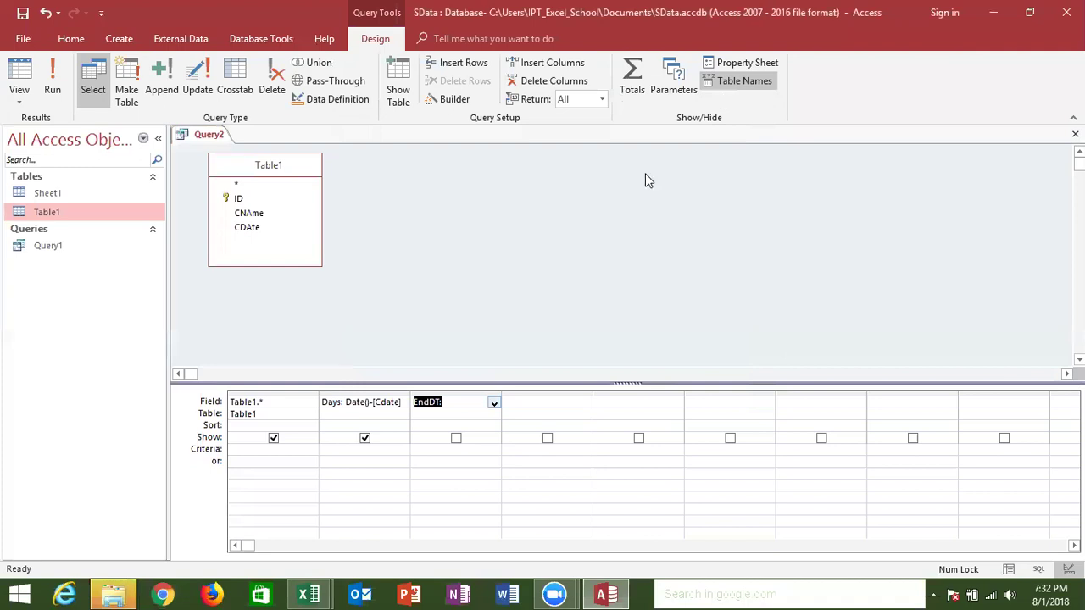
left_click(405, 213)
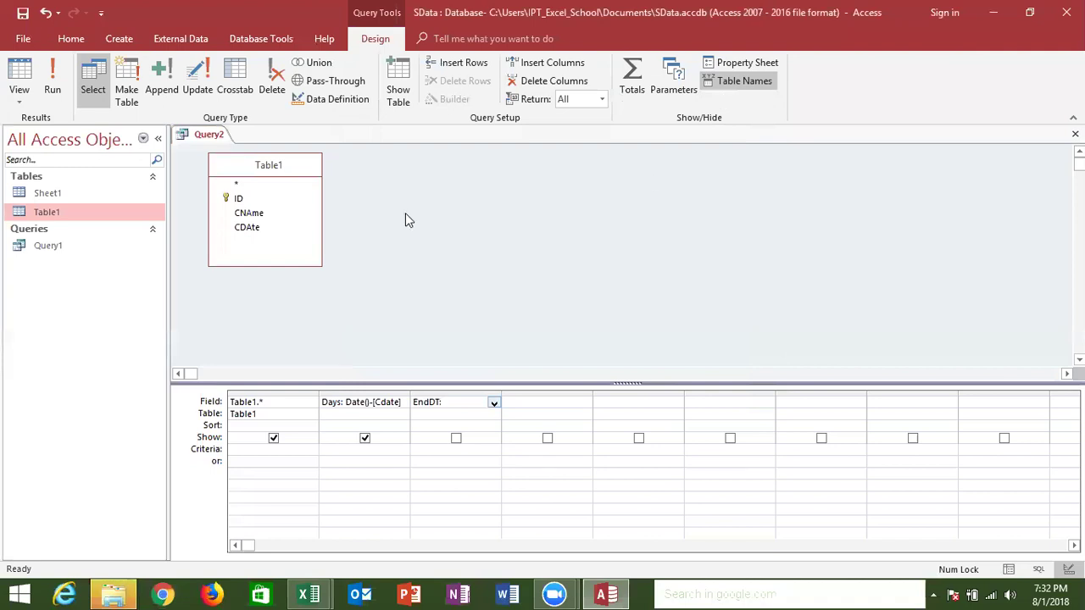
left_click(444, 402)
key("BackSpace")
key("BackSpace")
key("BackSpace")
left_click(469, 360)
Step: Close the query design, saving it as Query2
left_click(1075, 134)
left_click(483, 344)
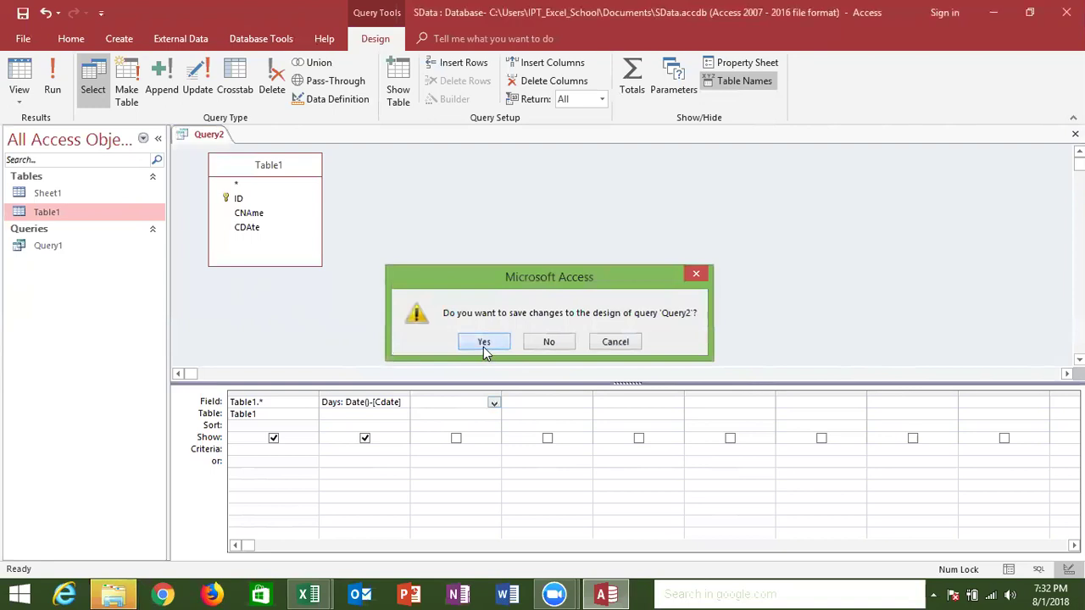
left_click(545, 240)
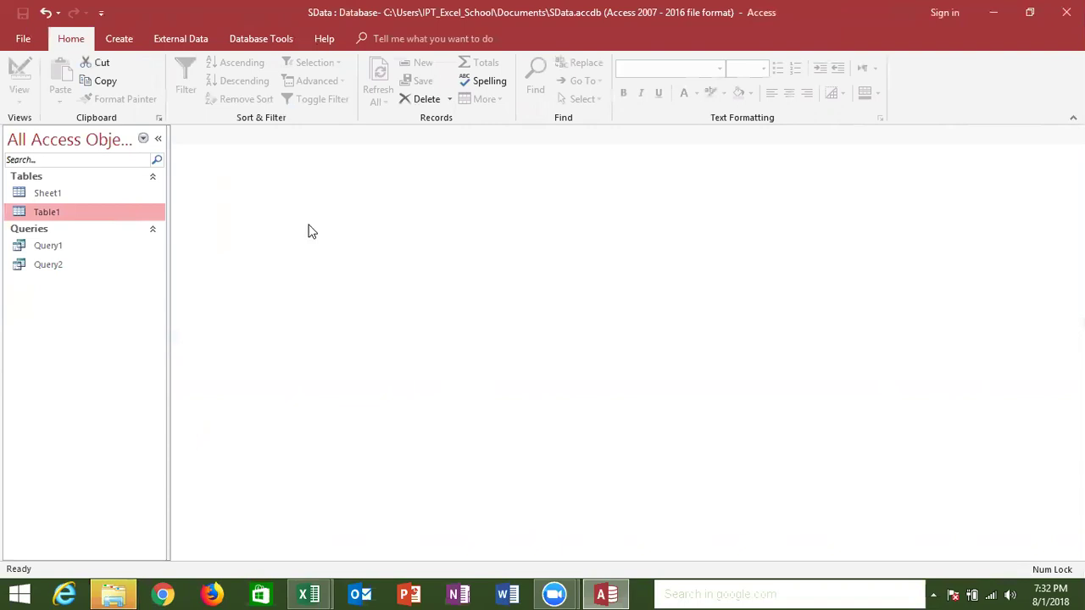
Step: Open Table1 in Design View and add a Short Text field named Mobile
right_click(121, 213)
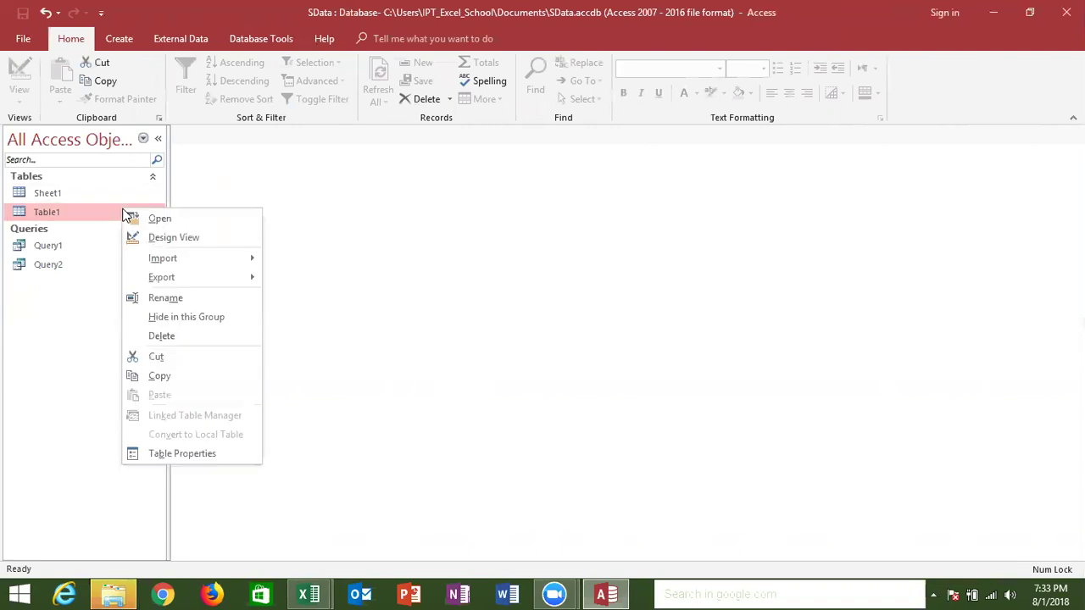
left_click(145, 236)
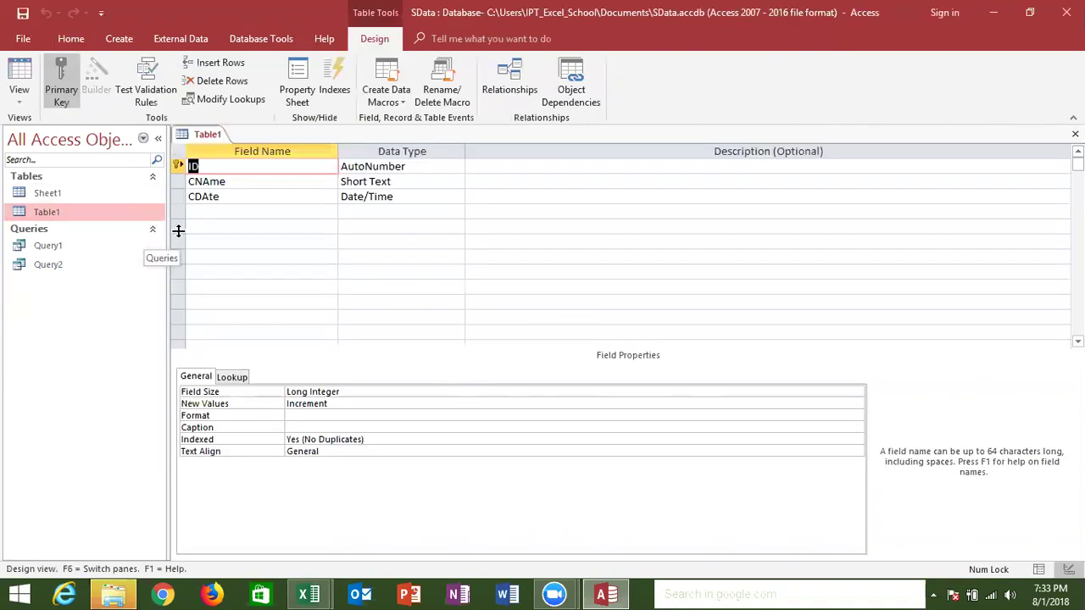
left_click(203, 214)
type("Mo")
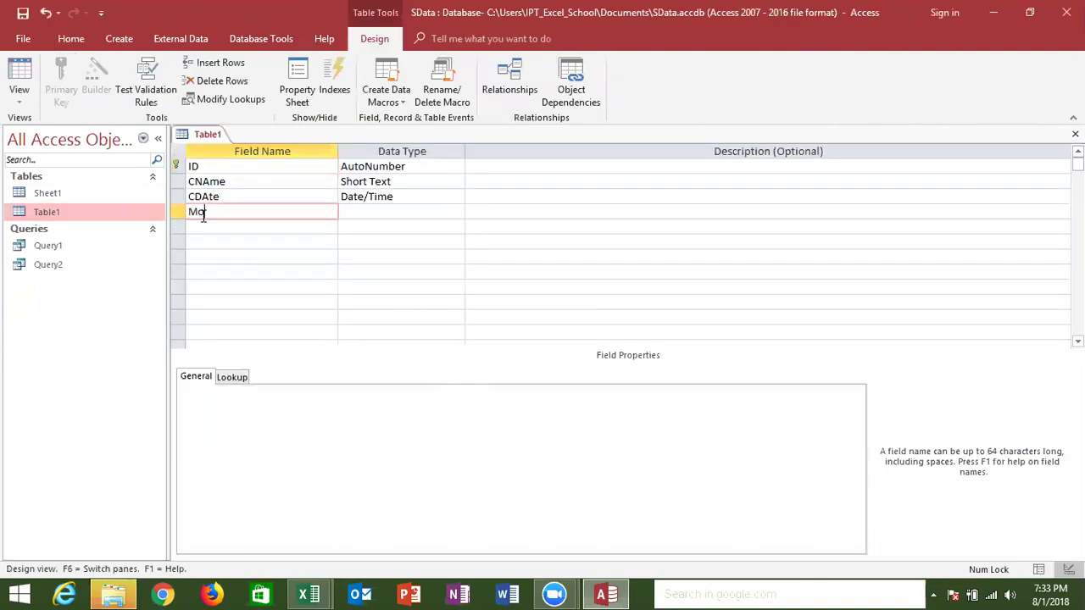
type("bile")
key("Tab")
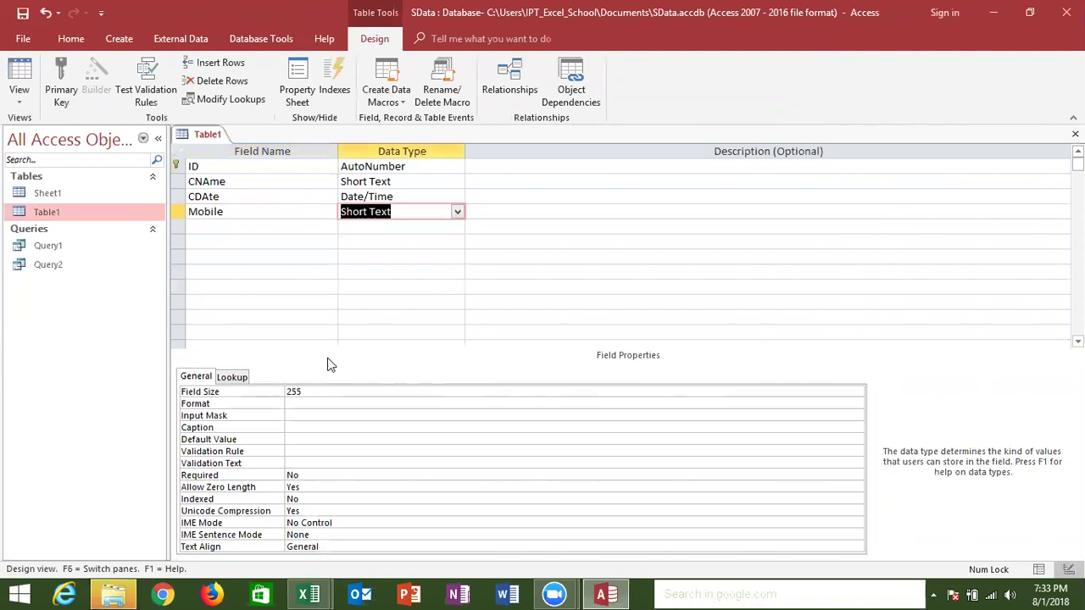
Step: Give Mobile validation rule =Len([mobile])=10 and validation text 'Please Enter 10 Digit'
left_click(317, 405)
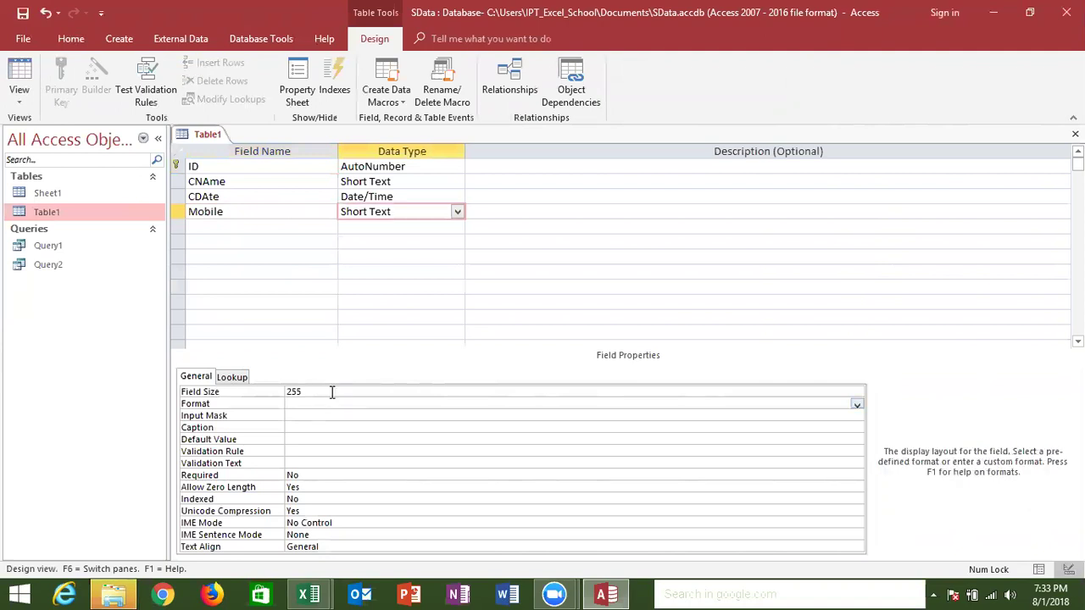
left_click(331, 392)
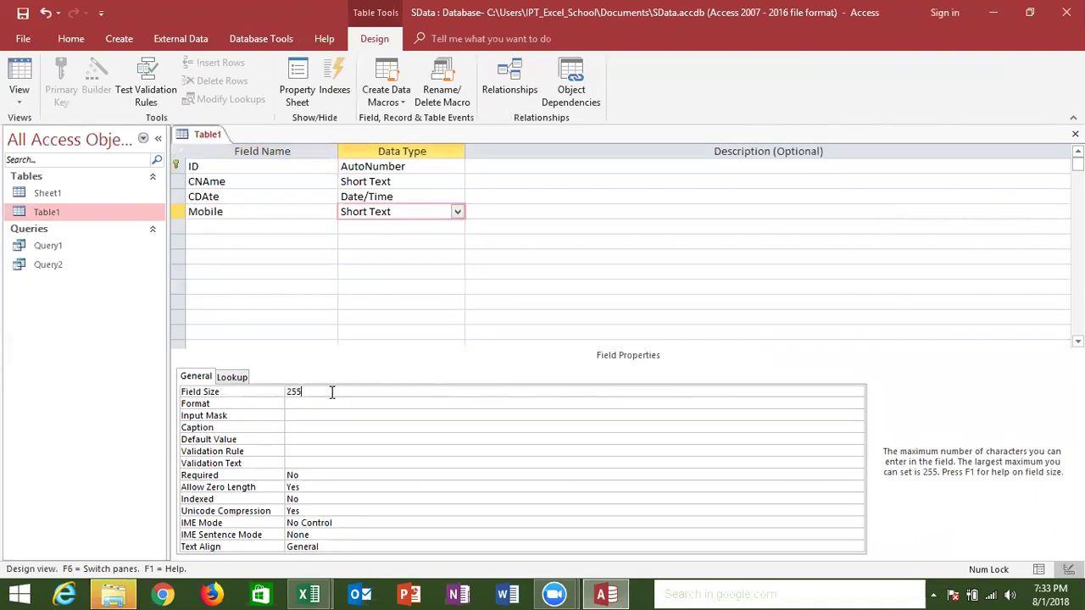
left_click(321, 420)
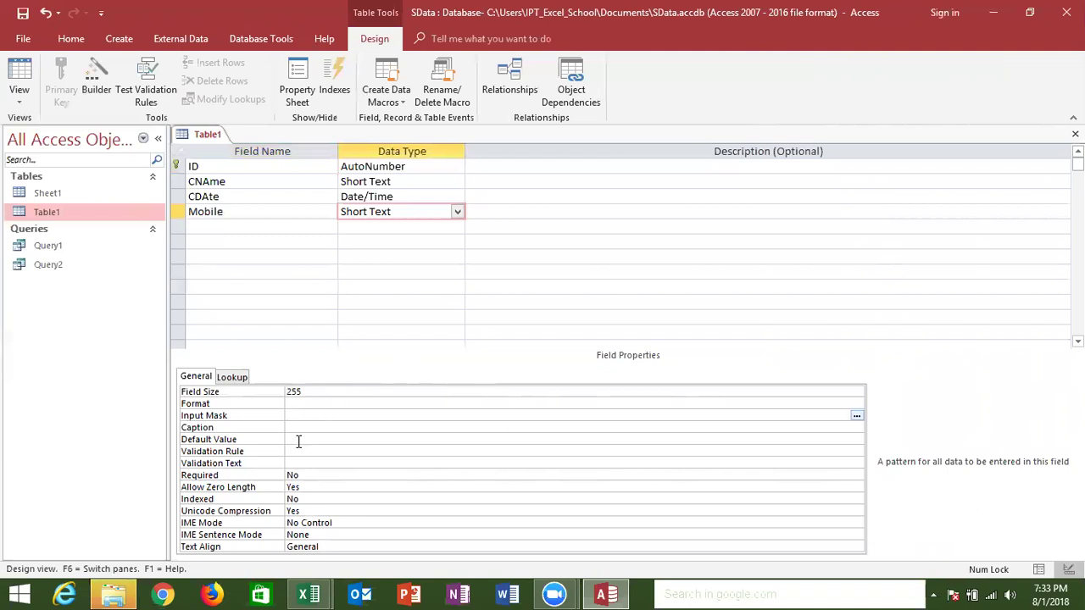
left_click(296, 449)
type("=Len([")
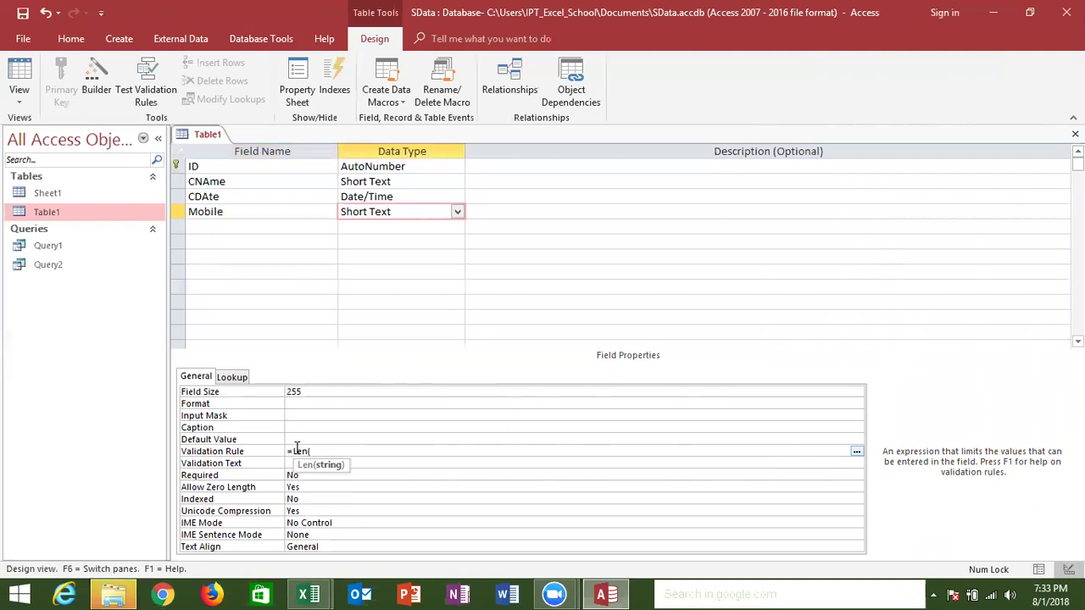
type("mobile")
type("]")
type(")=10")
key("Return")
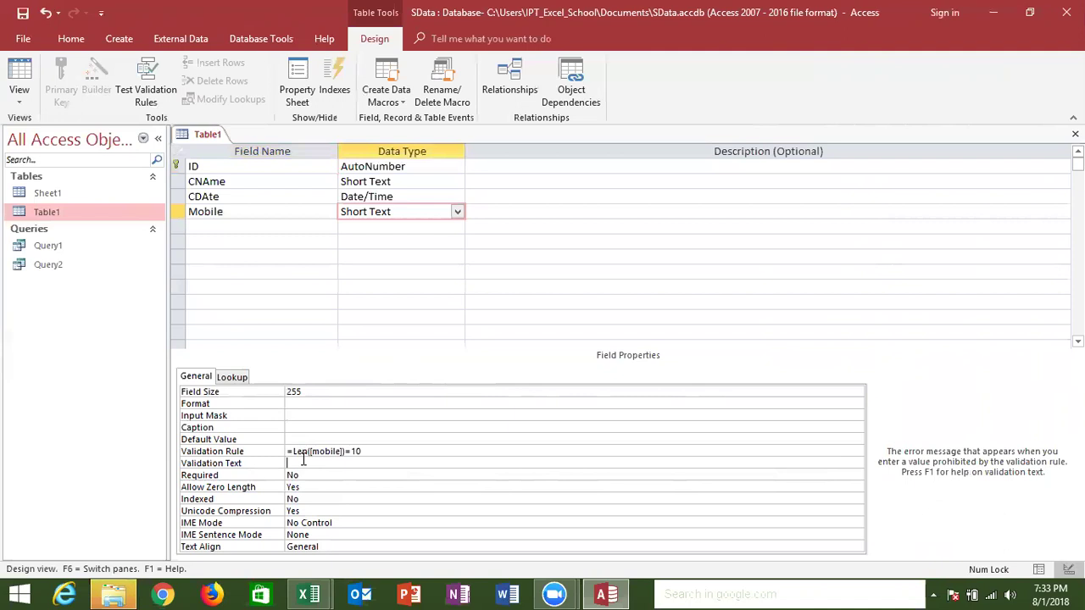
type("Please Enter 10 ")
type("Digit")
Step: Close Table1's design and save it, accepting the data-integrity warning
left_click(1074, 134)
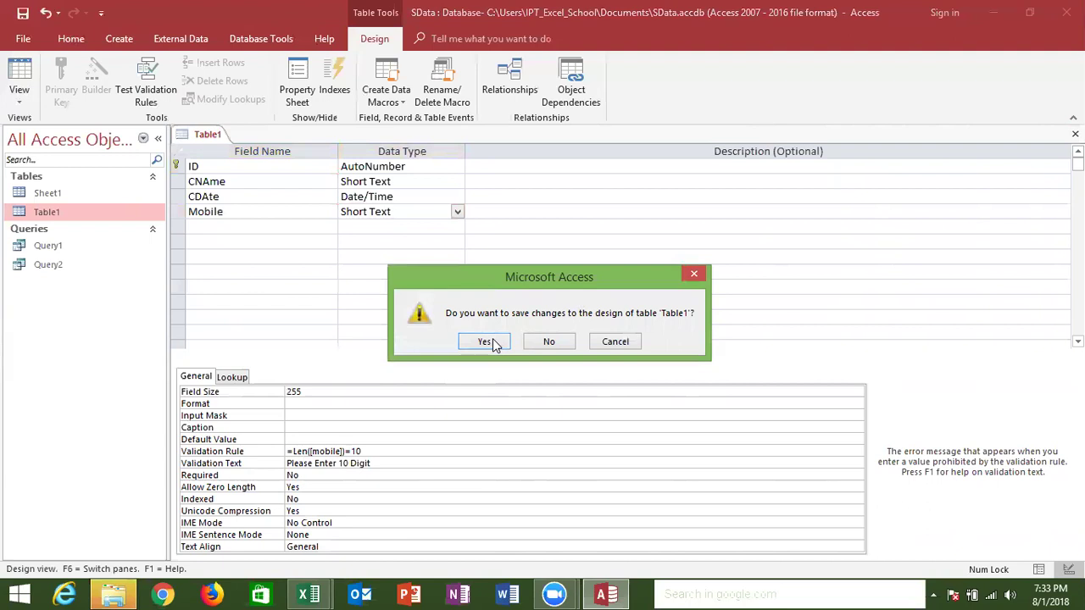
left_click(489, 341)
left_click(493, 343)
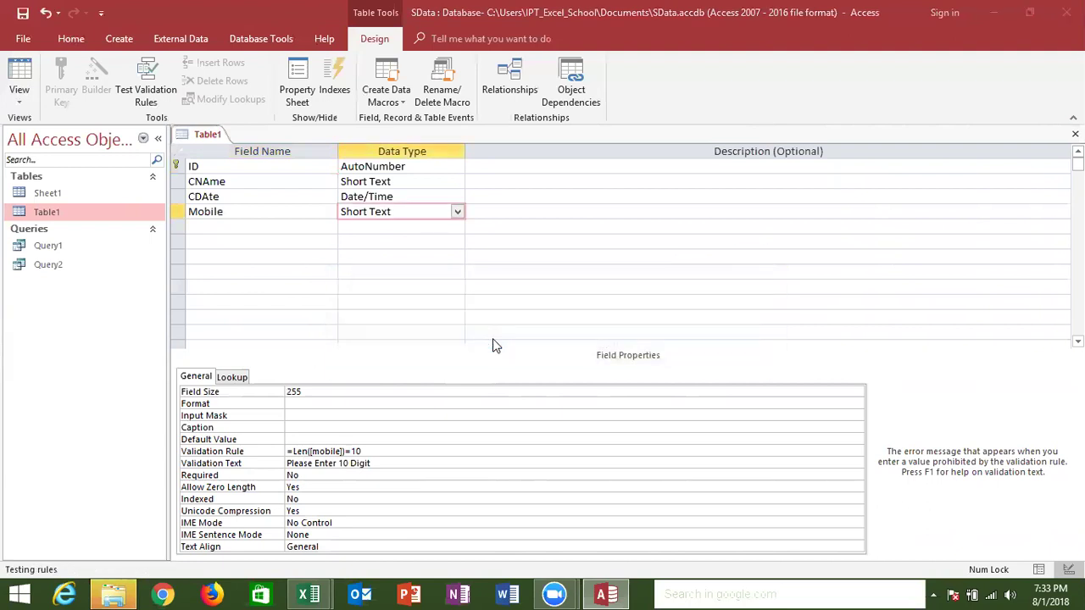
left_click(492, 360)
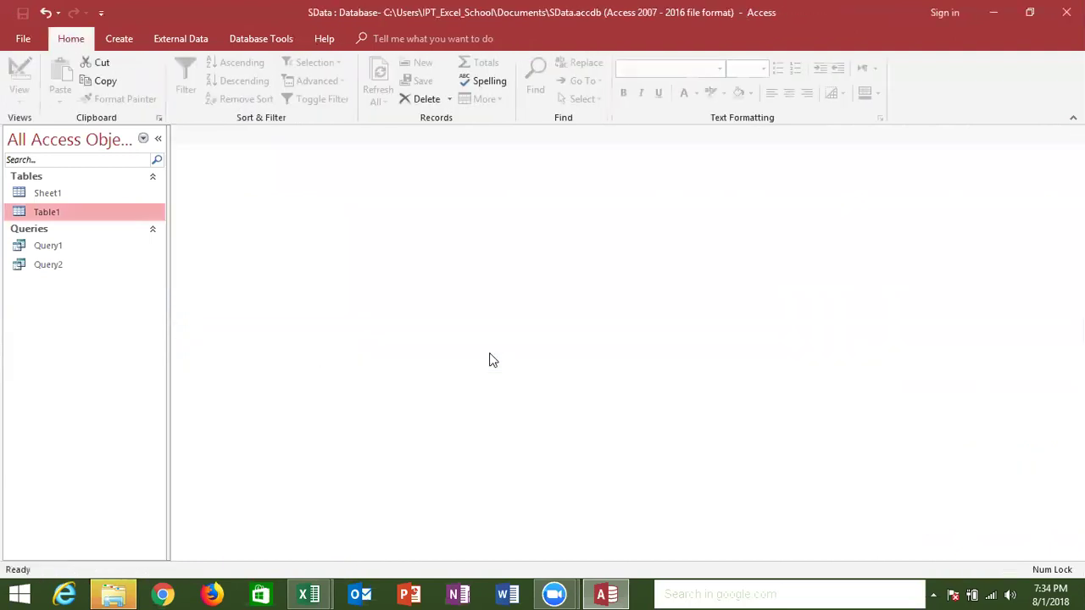
Step: Test record 1's Mobile with number entries, dismiss each rejection warning, then cancel the entry
double_click(47, 218)
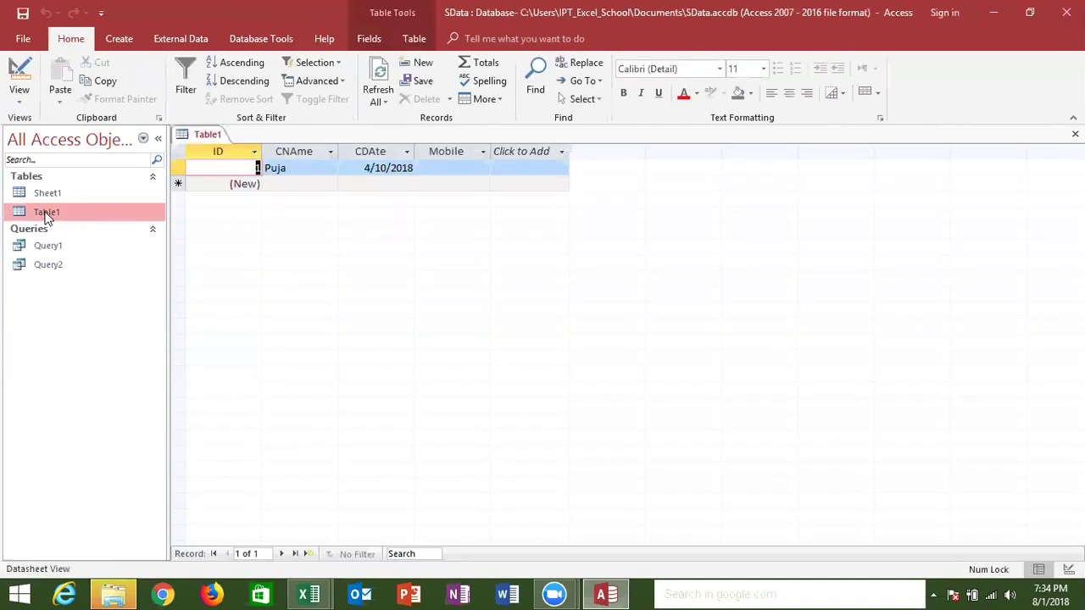
left_click(436, 167)
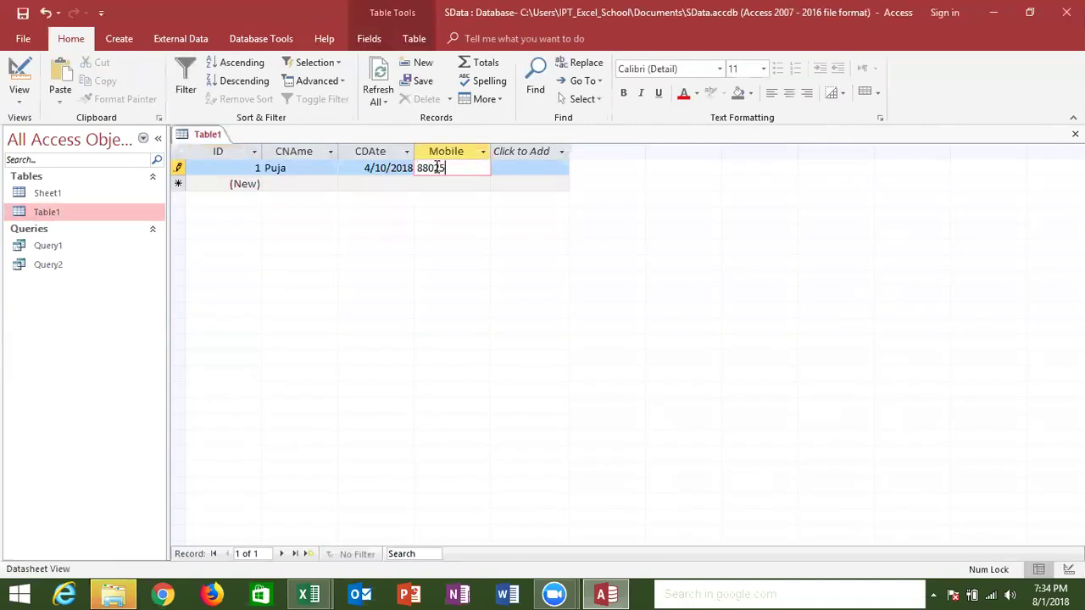
key("Return")
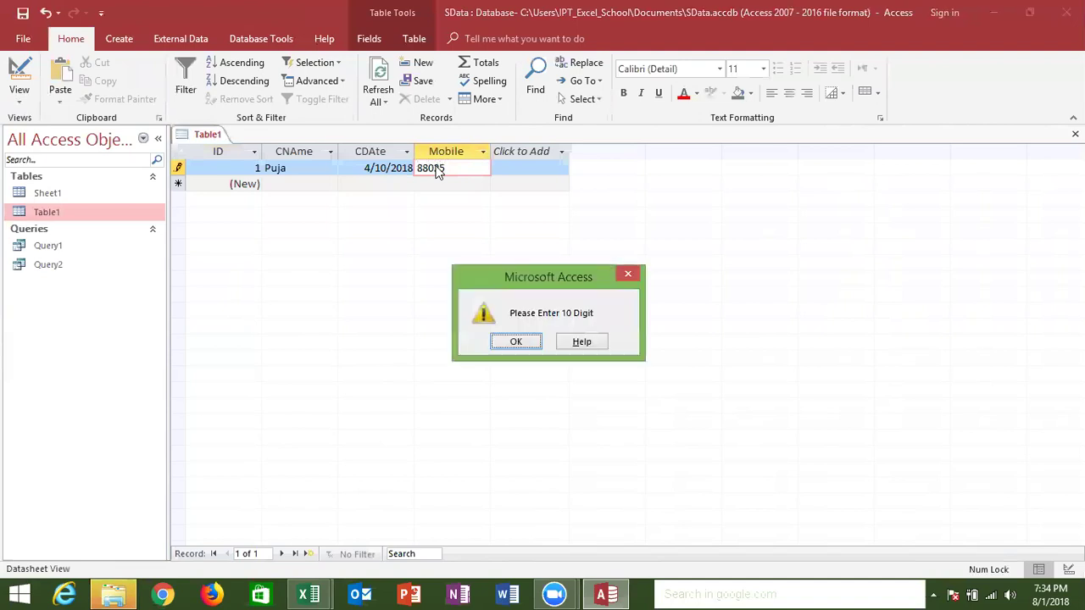
key("Return")
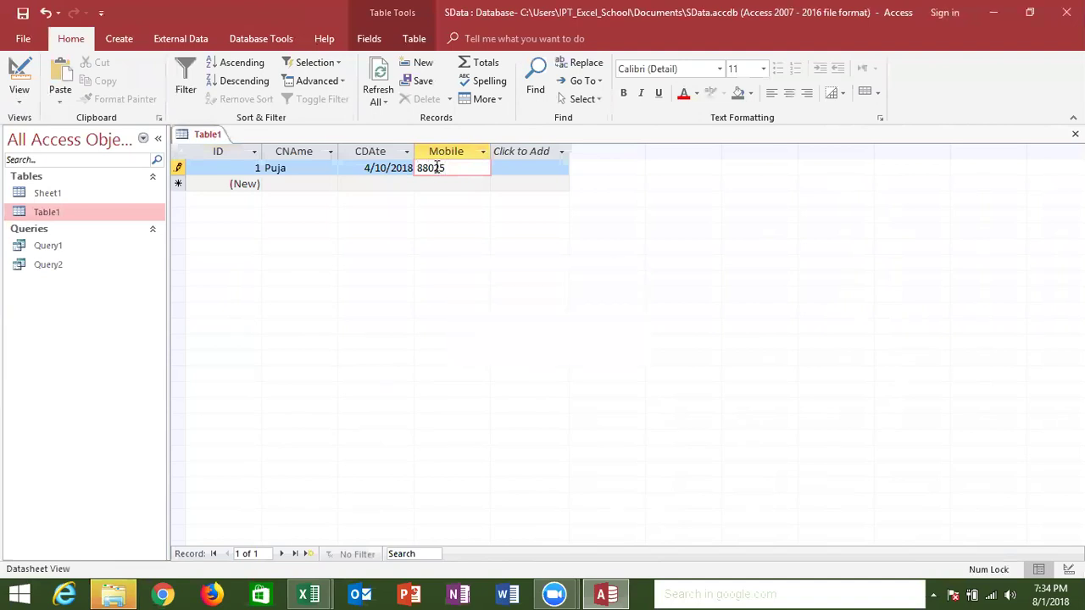
key("Return")
key("Return")
key("Return")
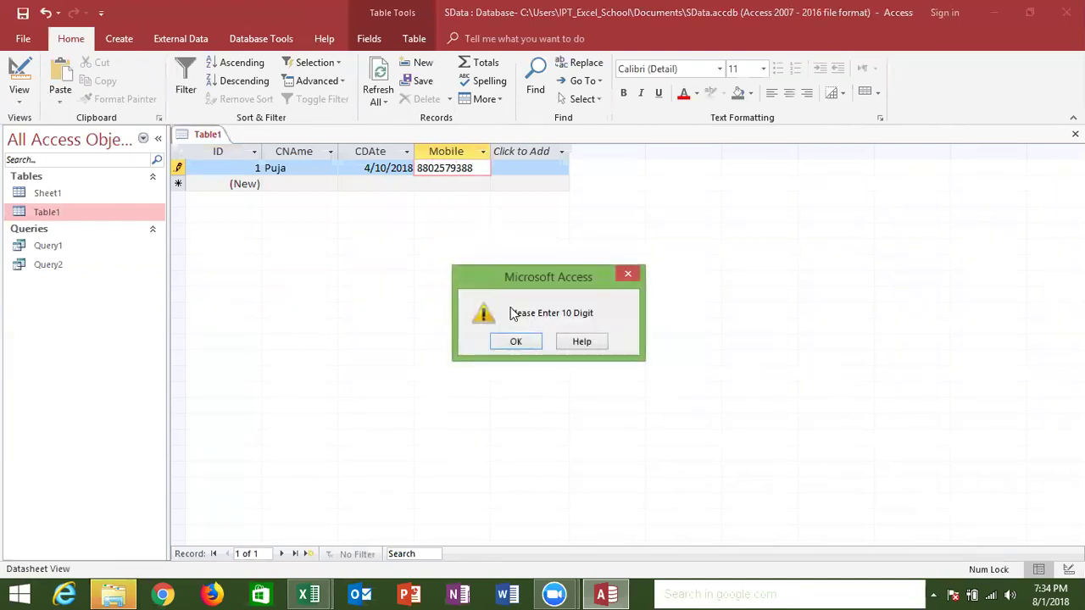
left_click(515, 341)
key("BackSpace")
key("BackSpace")
key("Escape")
key("Escape")
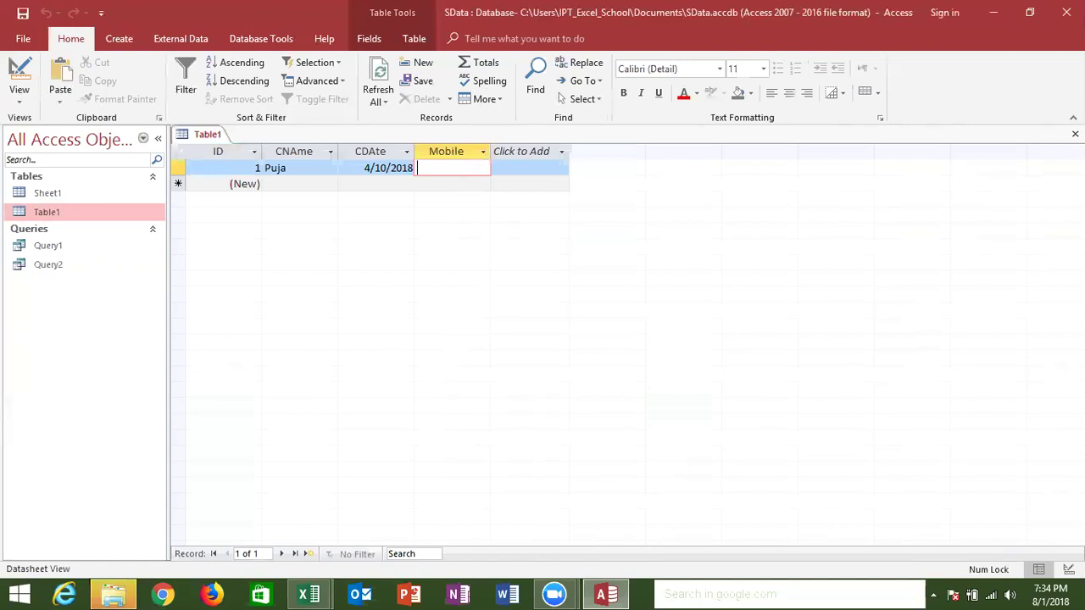
Step: In Table1's design, remove the leading = so Mobile's rule reads Len([mobile])=10
right_click(110, 216)
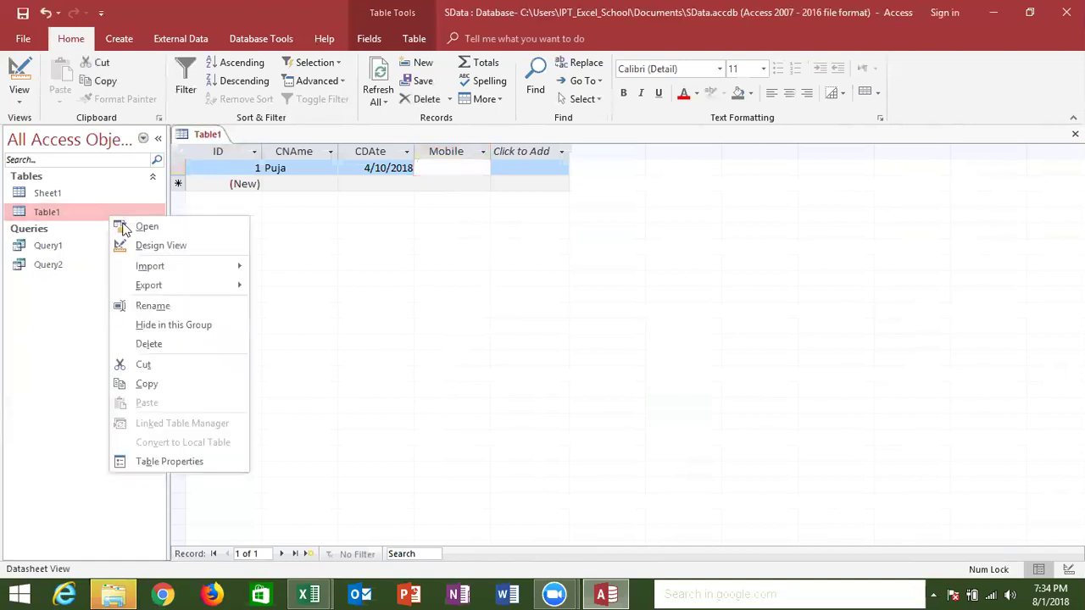
left_click(149, 246)
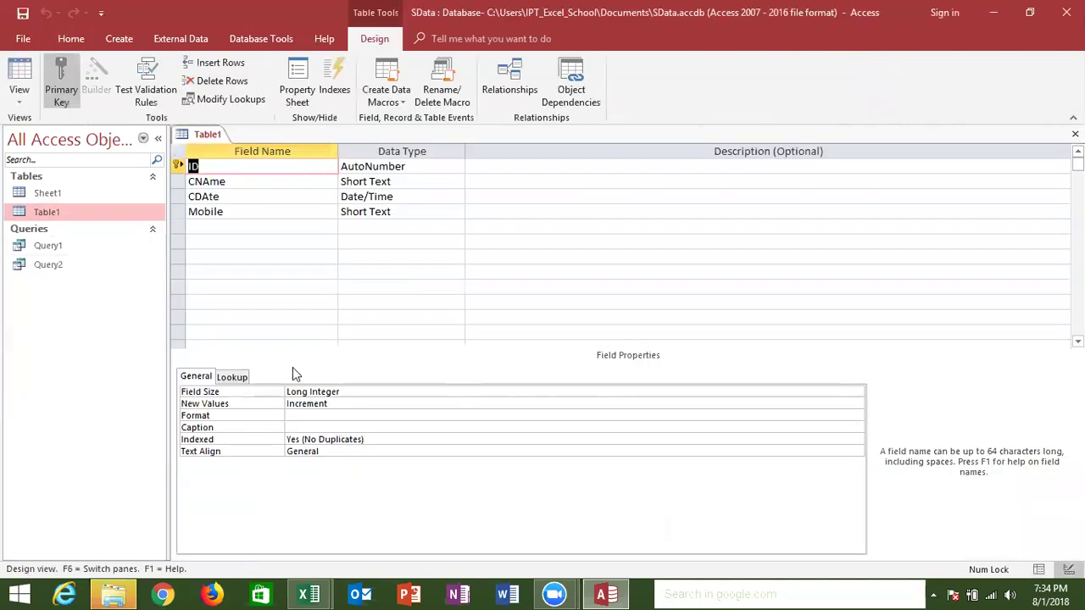
left_click(276, 212)
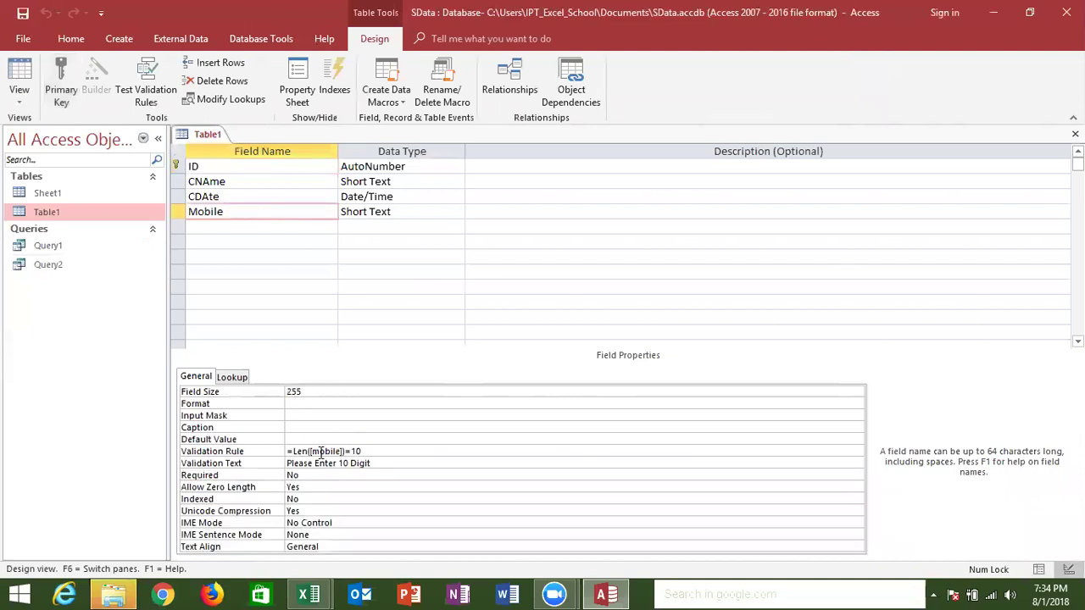
left_click(295, 450)
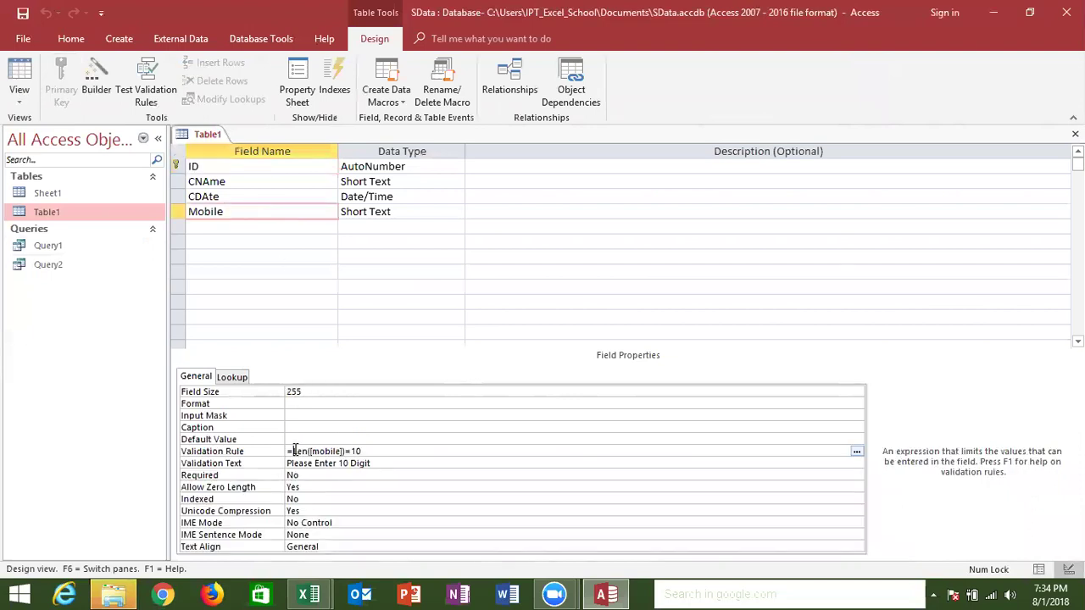
key("BackSpace")
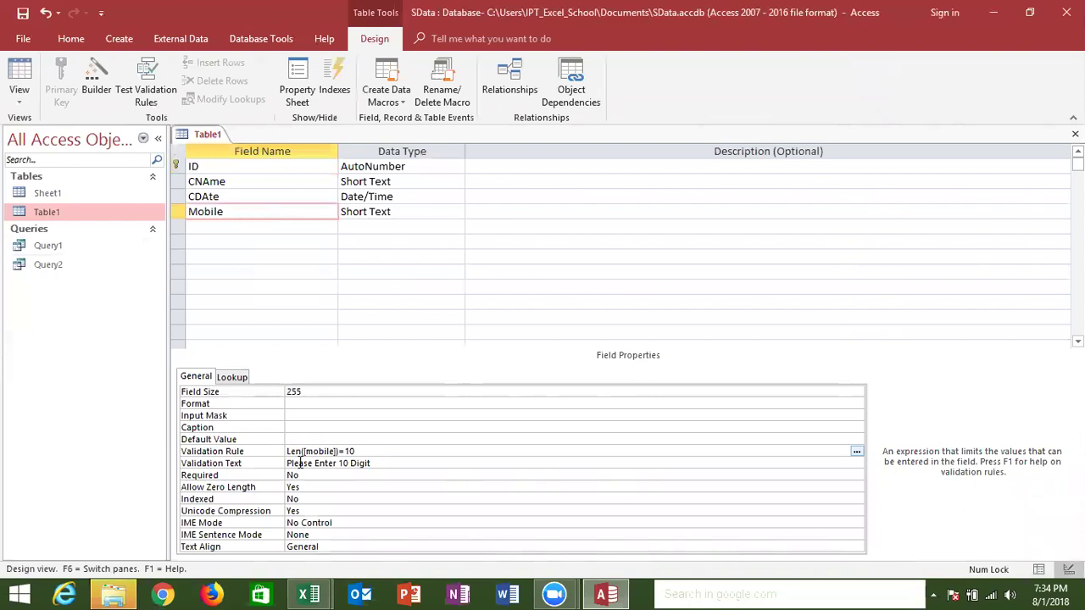
left_click(300, 463)
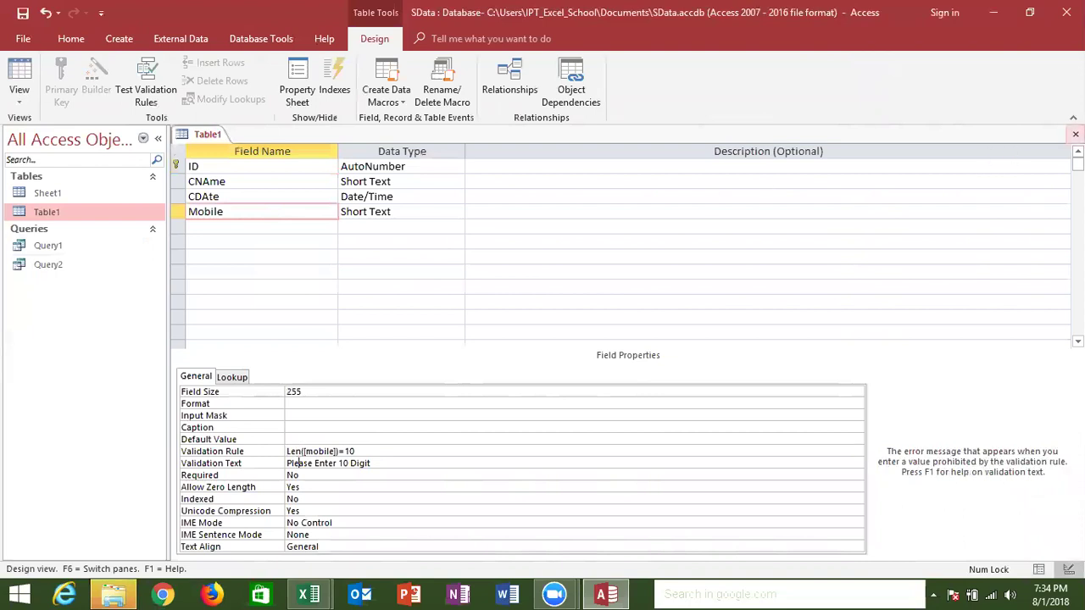
Step: Close the design, saving it and keeping the new rule after testing existing data
left_click(1075, 134)
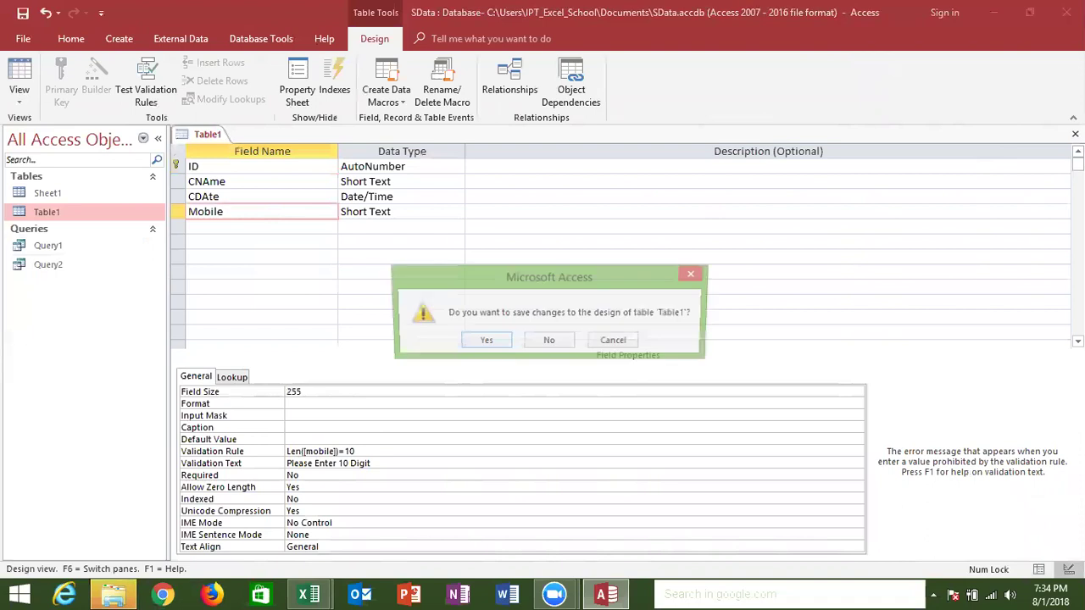
left_click(484, 342)
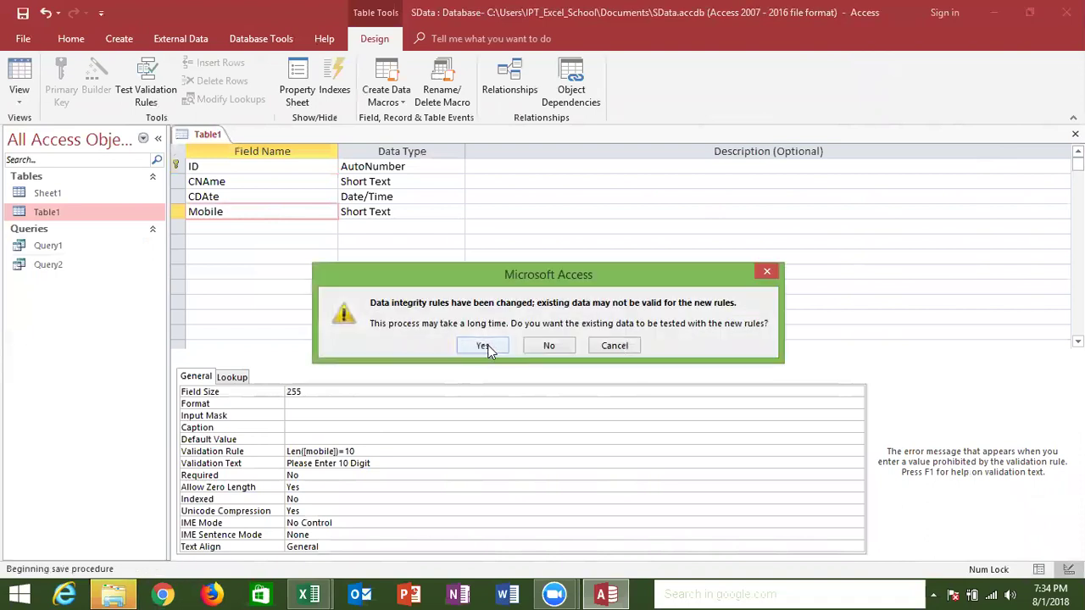
left_click(488, 350)
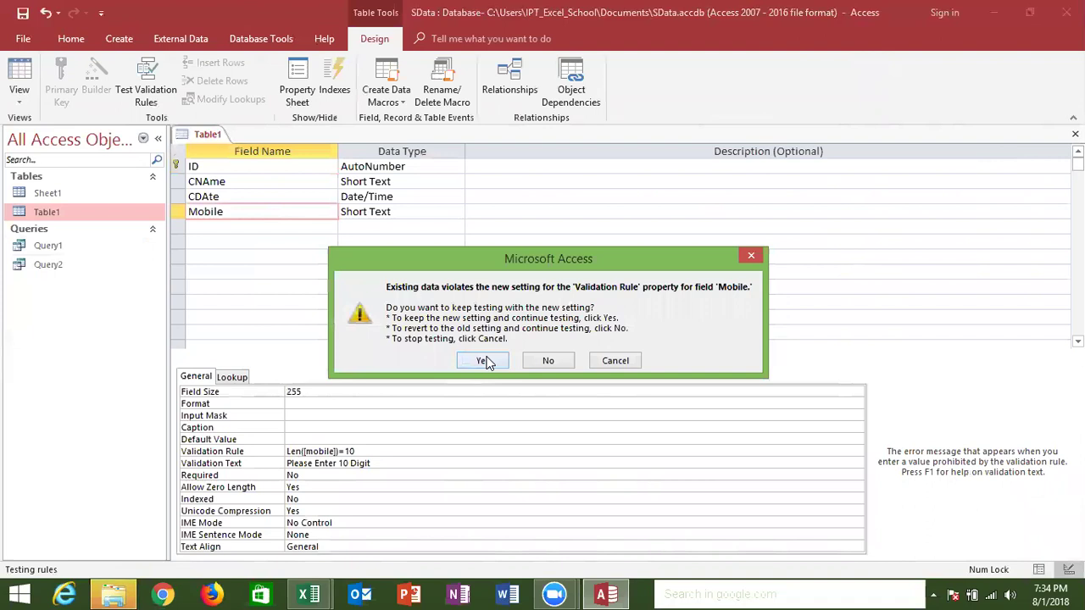
left_click(483, 361)
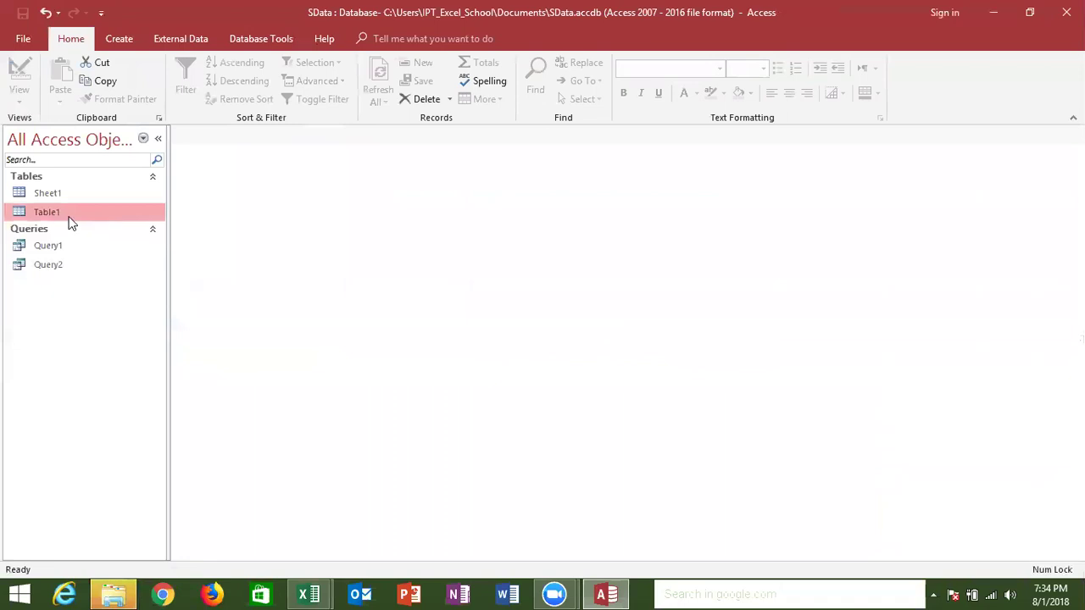
Step: Enter a 10-digit mobile number in record 1's Mobile cell and close the datasheet
double_click(70, 221)
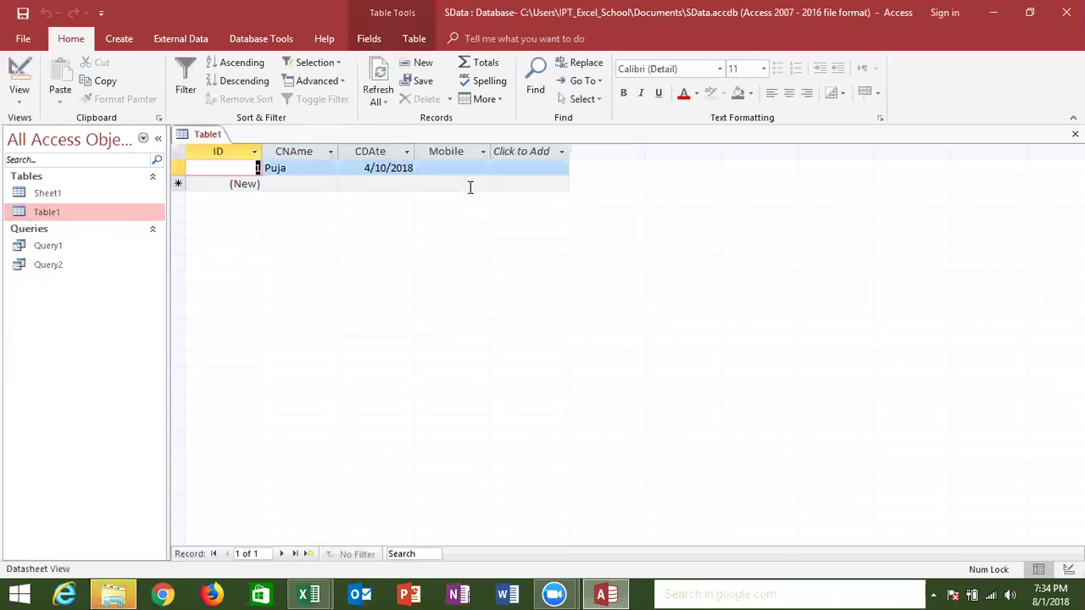
left_click(455, 172)
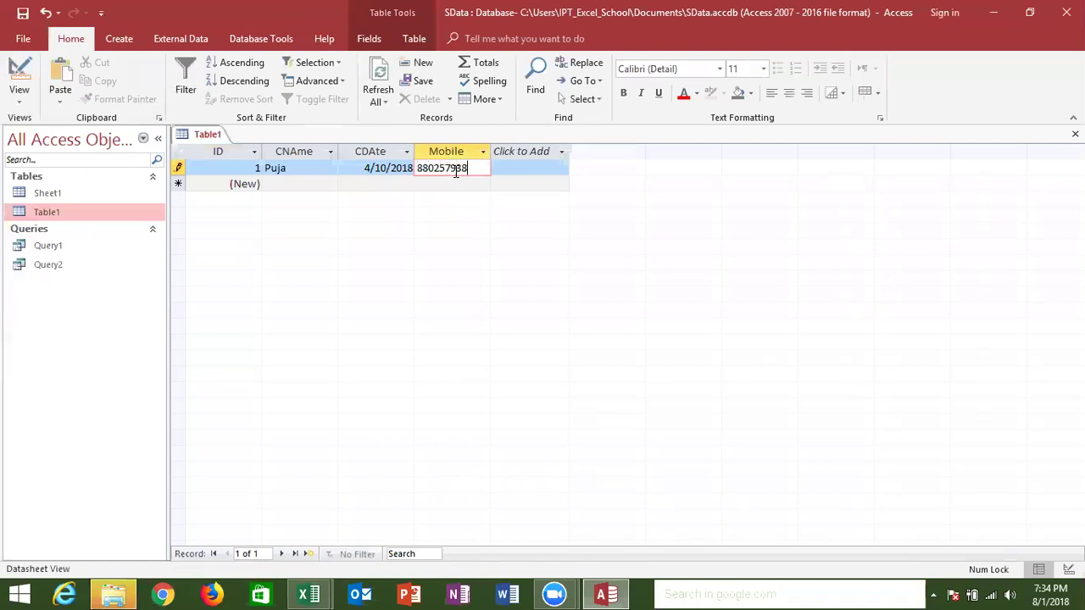
key("Return")
left_click(456, 169)
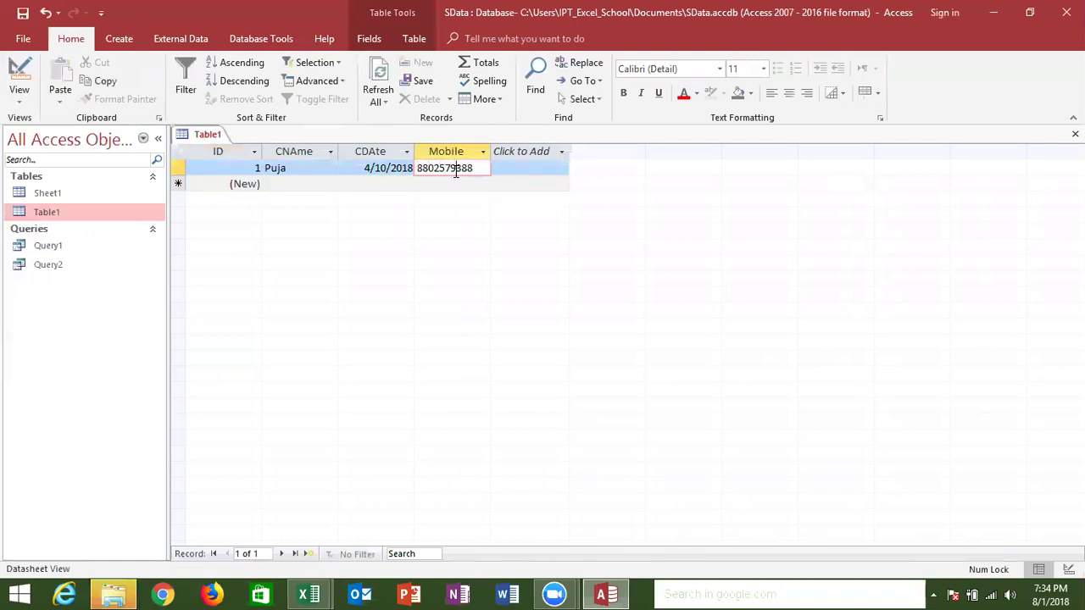
left_click(1075, 134)
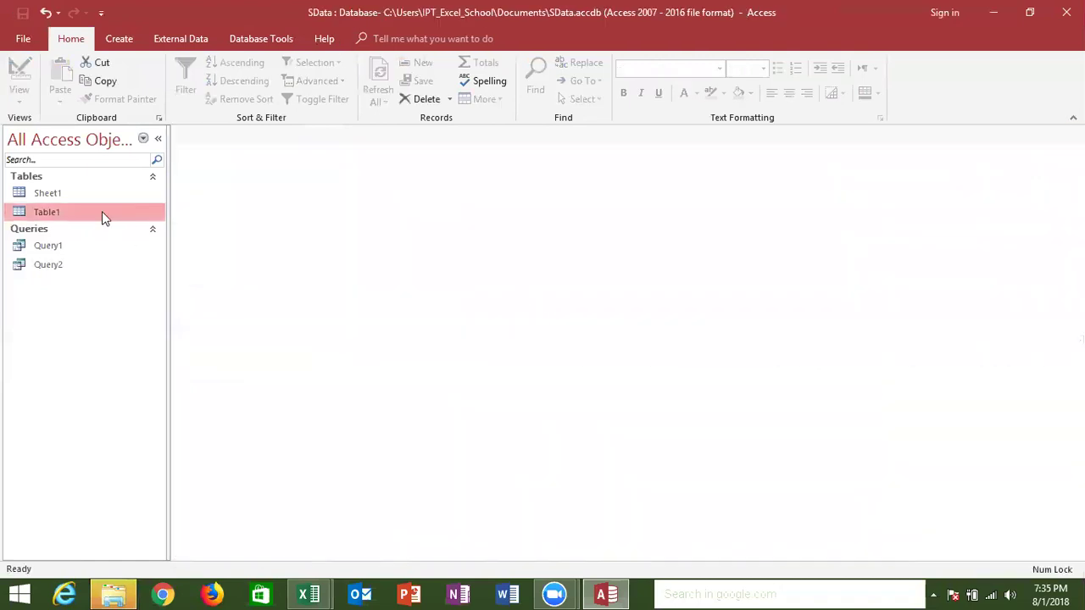
Step: Open Table1 in Design View and close it again
right_click(102, 213)
left_click(136, 240)
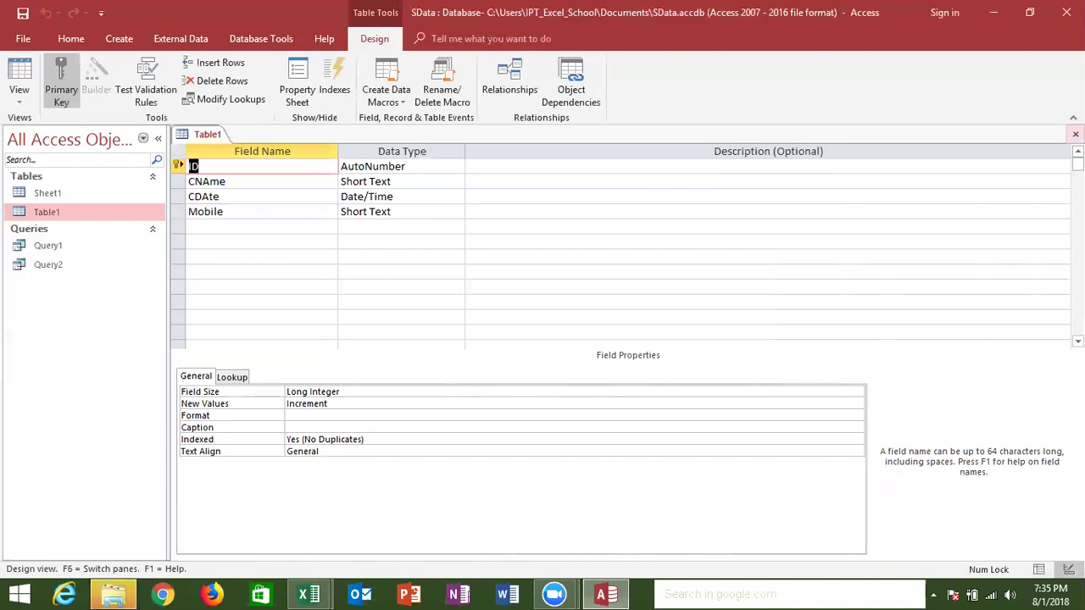
left_click(1074, 134)
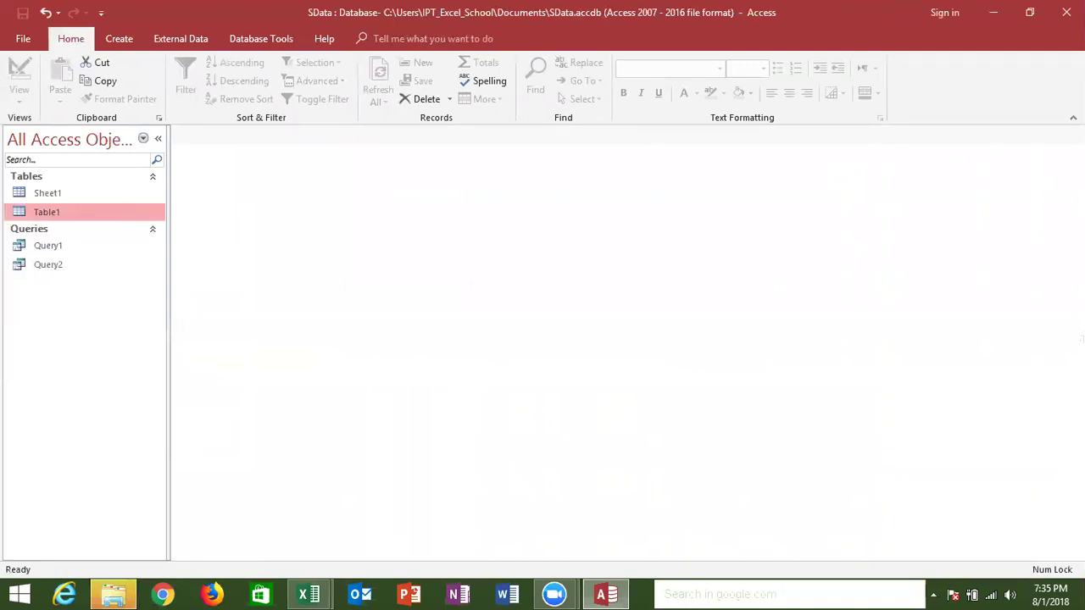
Step: Open Table1 in Design View and add a new field named Rate below Mobile
left_click(82, 200)
left_click(78, 213)
right_click(78, 214)
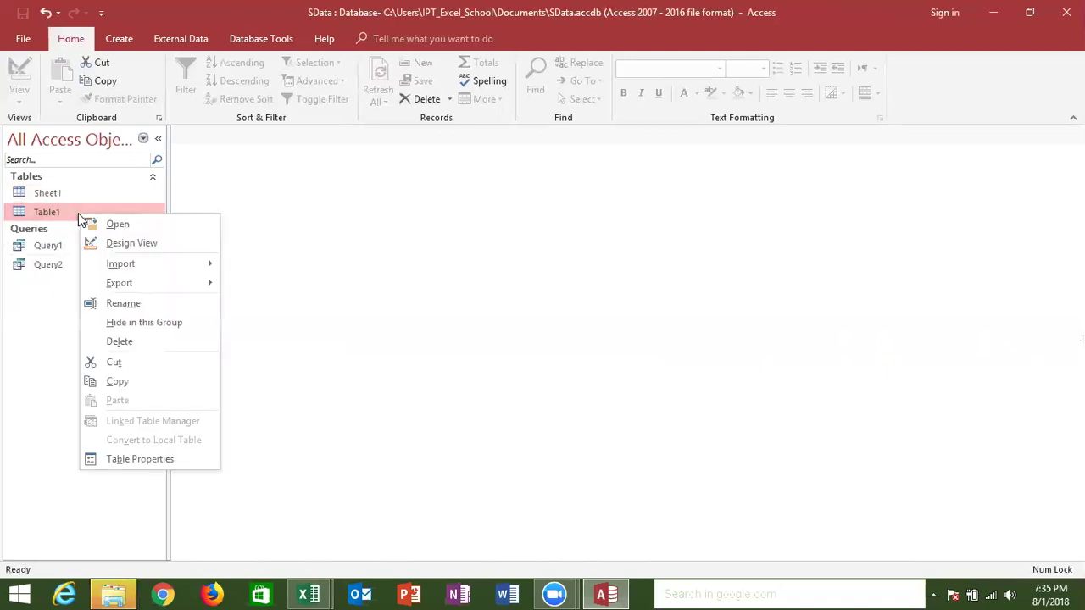
left_click(102, 245)
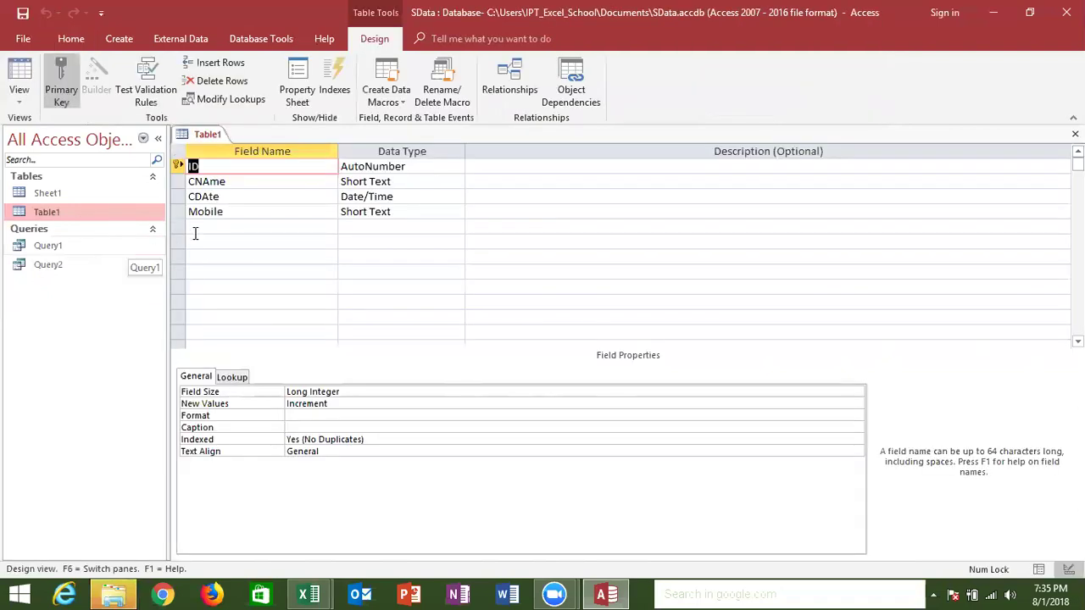
left_click(205, 226)
type("Rate")
key("Tab")
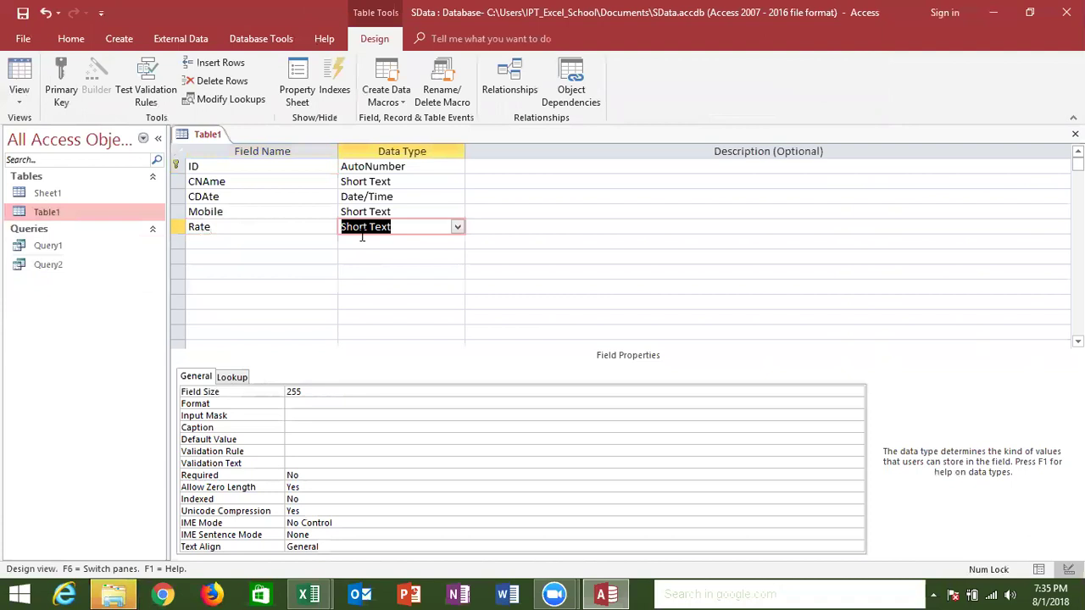
Step: Make Rate a Number field with Field Size Double and Percent format
left_click(457, 226)
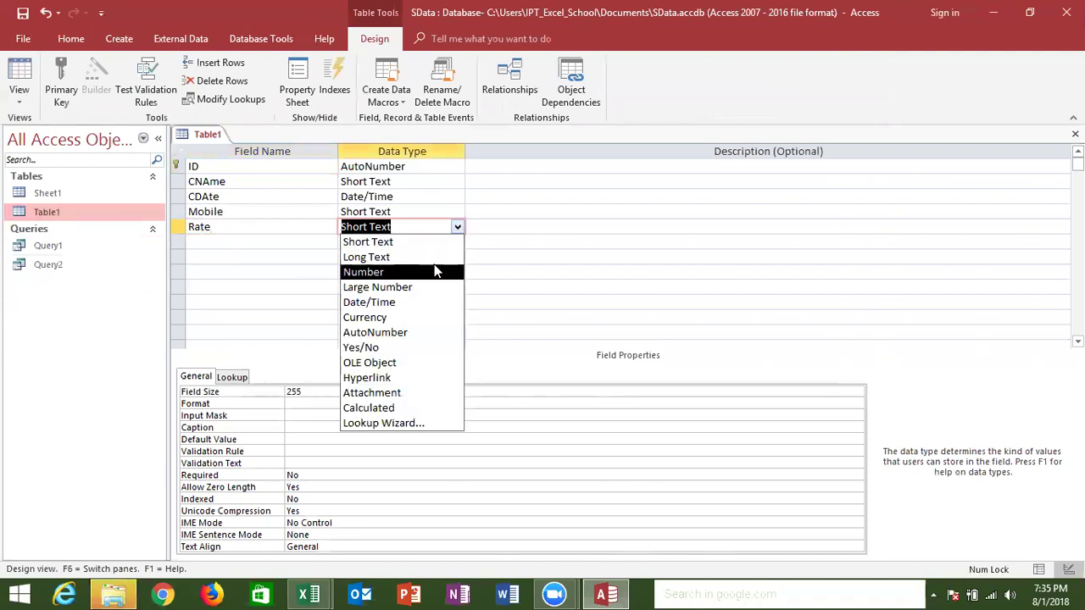
left_click(435, 271)
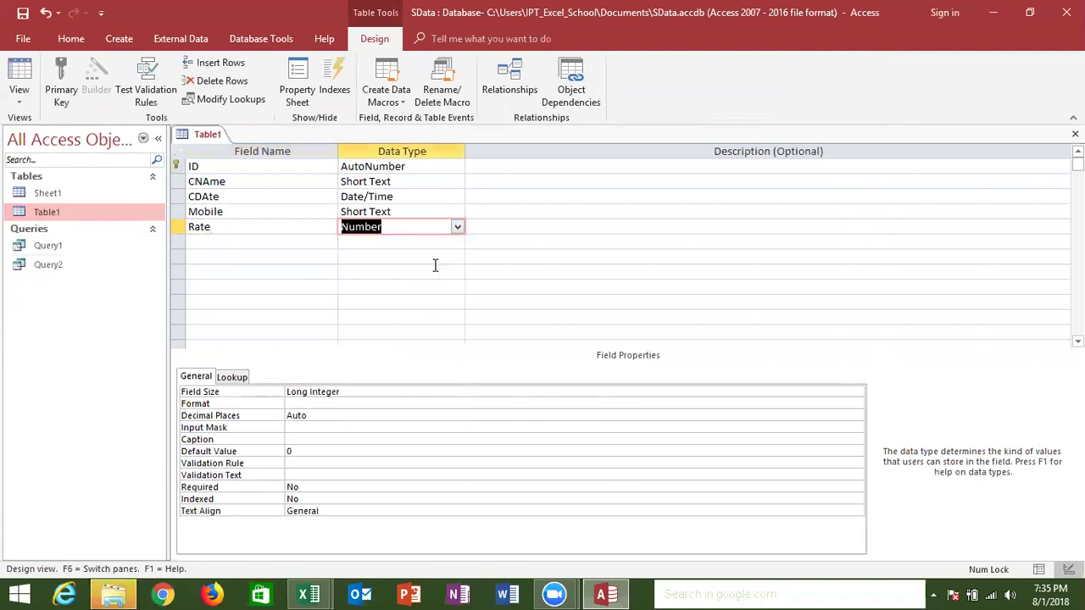
left_click(316, 392)
left_click(857, 394)
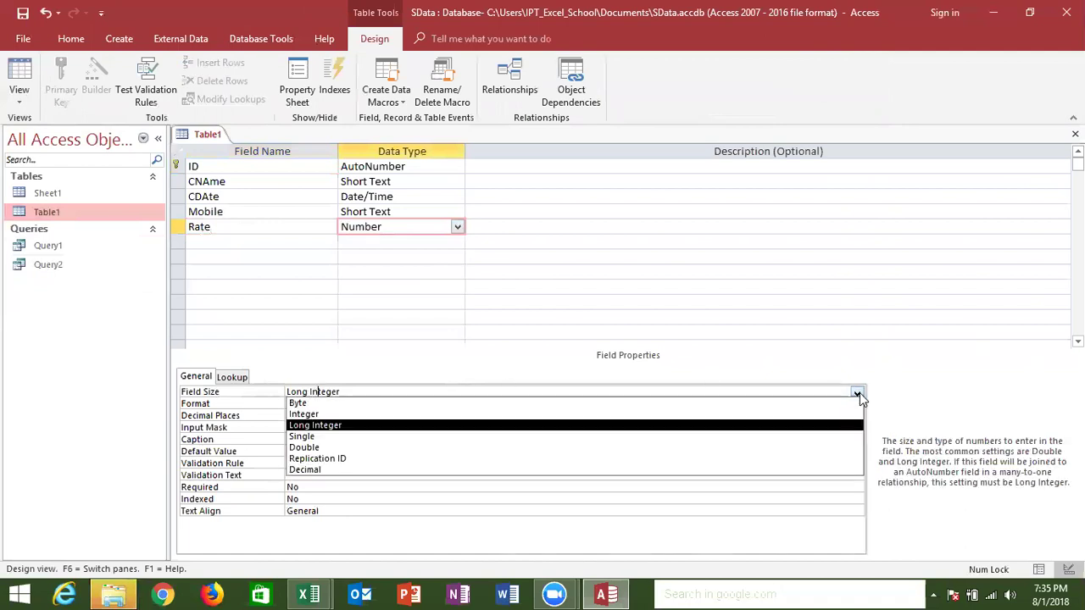
left_click(847, 447)
left_click(434, 408)
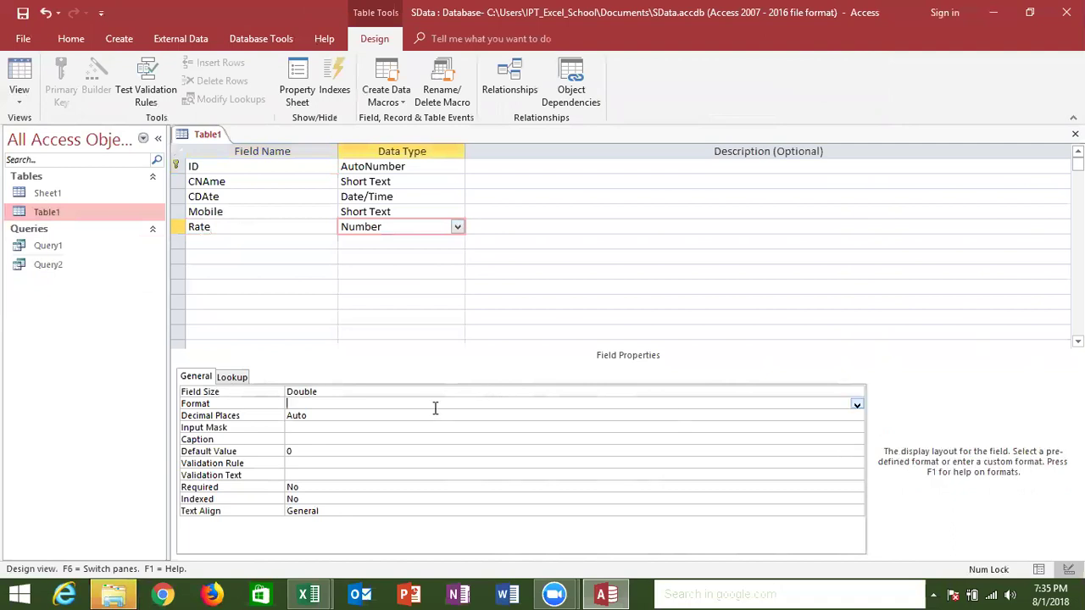
left_click(857, 405)
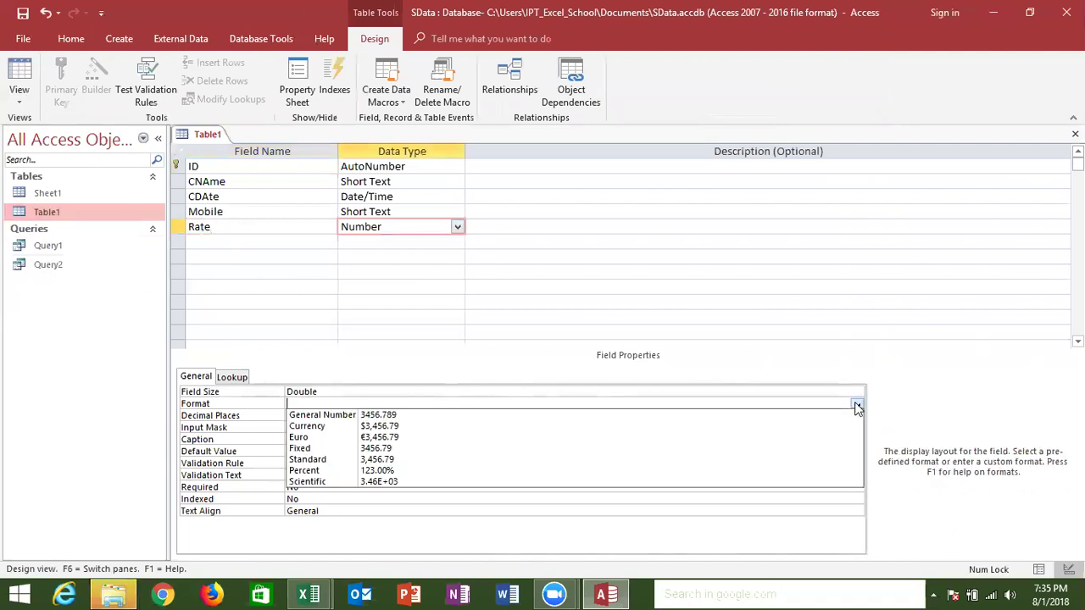
key("Down")
key("Down")
key("Down")
key("Down")
key("Down")
key("Down")
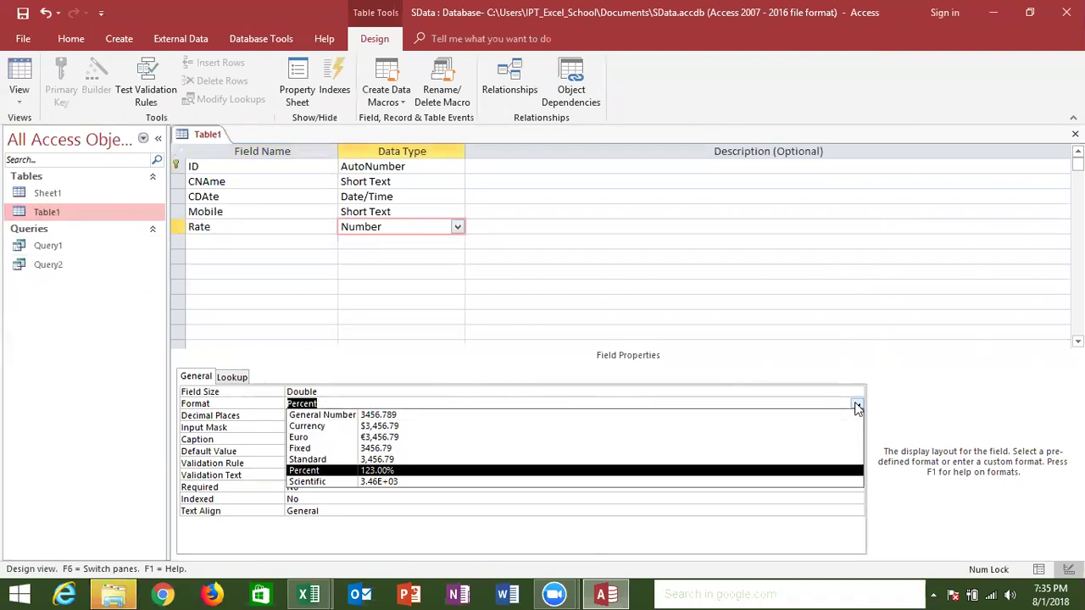
key("Return")
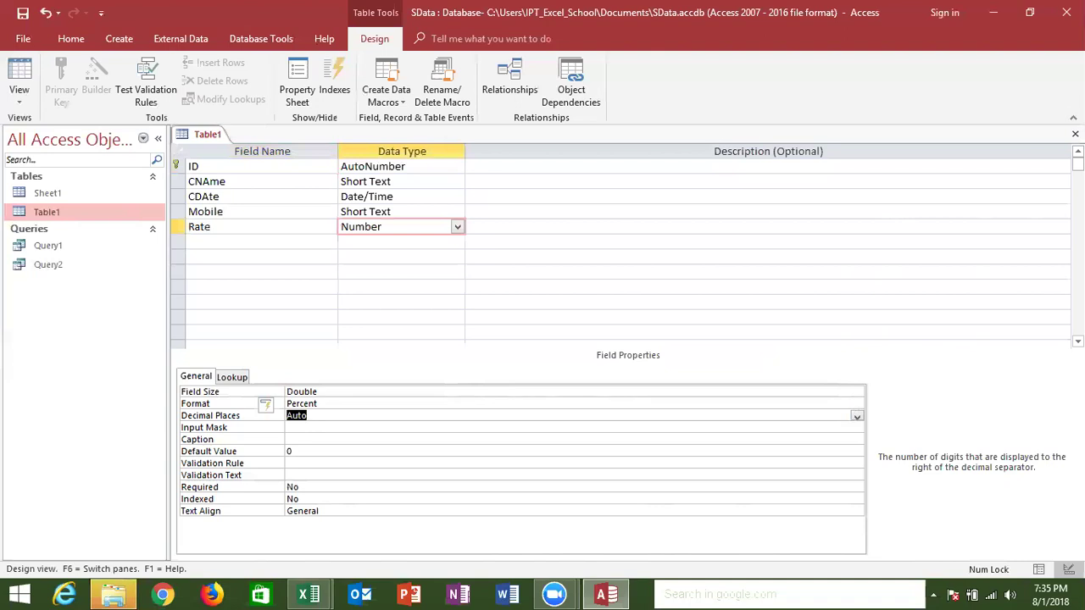
Step: Close Table1's design, saving the changes, and collapse the Queries group
left_click(1074, 134)
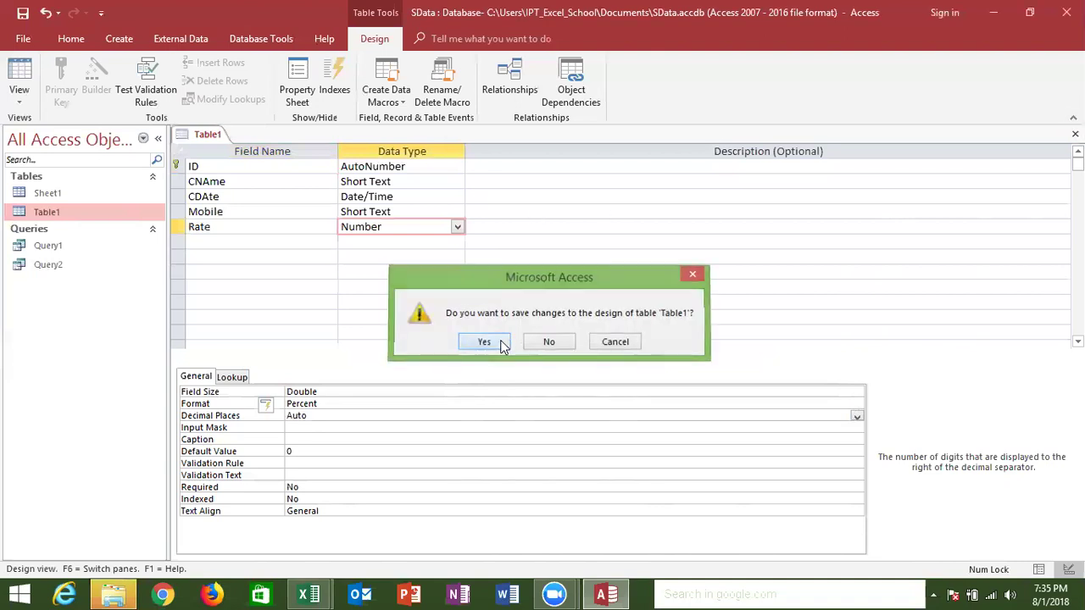
left_click(484, 341)
left_click(113, 228)
Step: Open Table1 and enter 1.1 in record 1's Rate, then correct it to 1.01
double_click(111, 215)
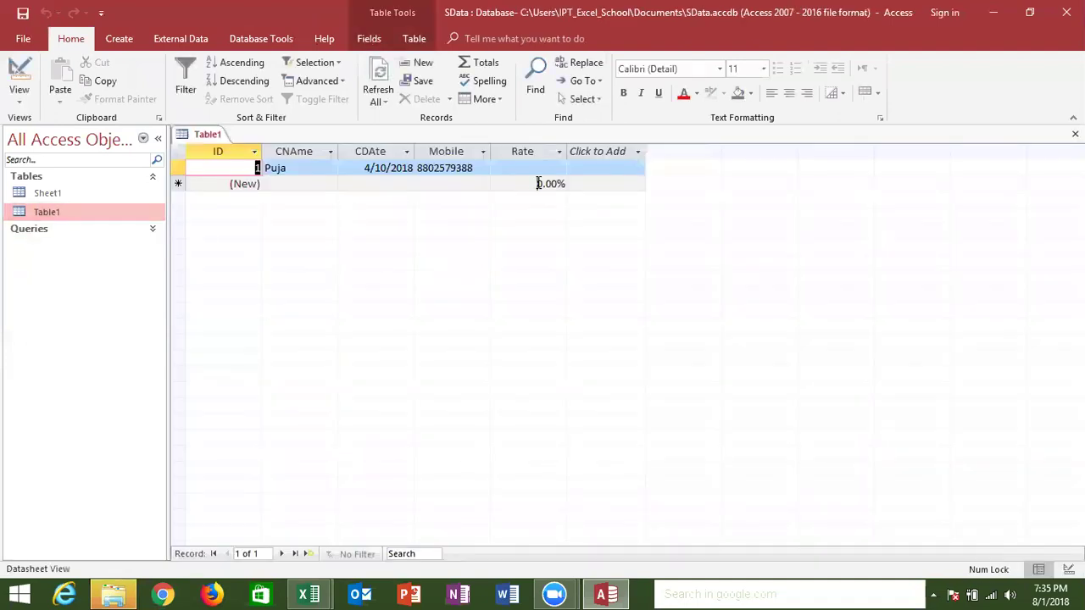
left_click(537, 183)
left_click(535, 170)
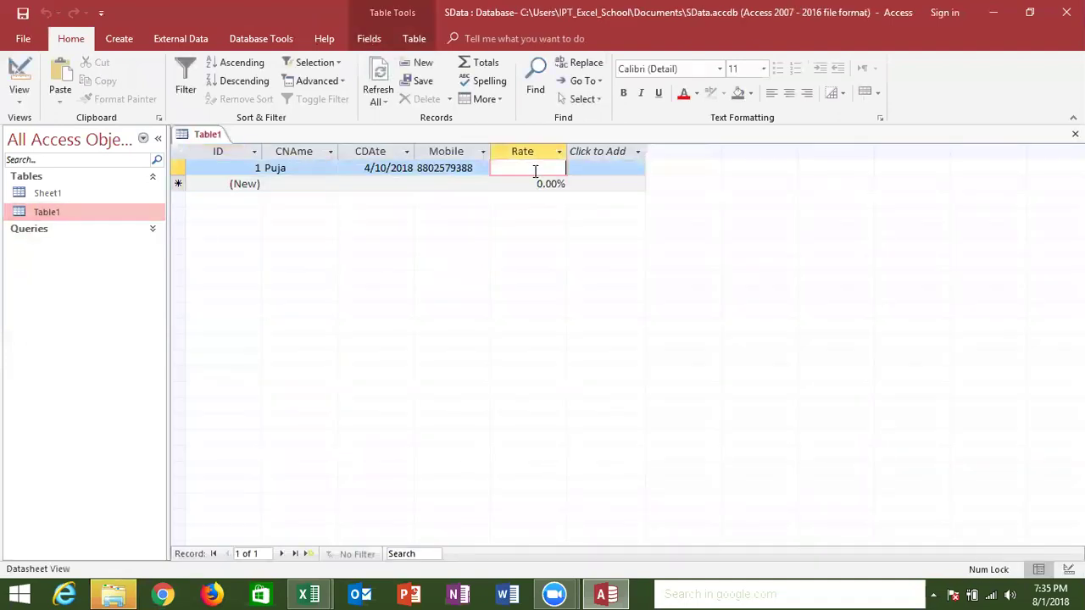
type("1.1")
left_click(538, 183)
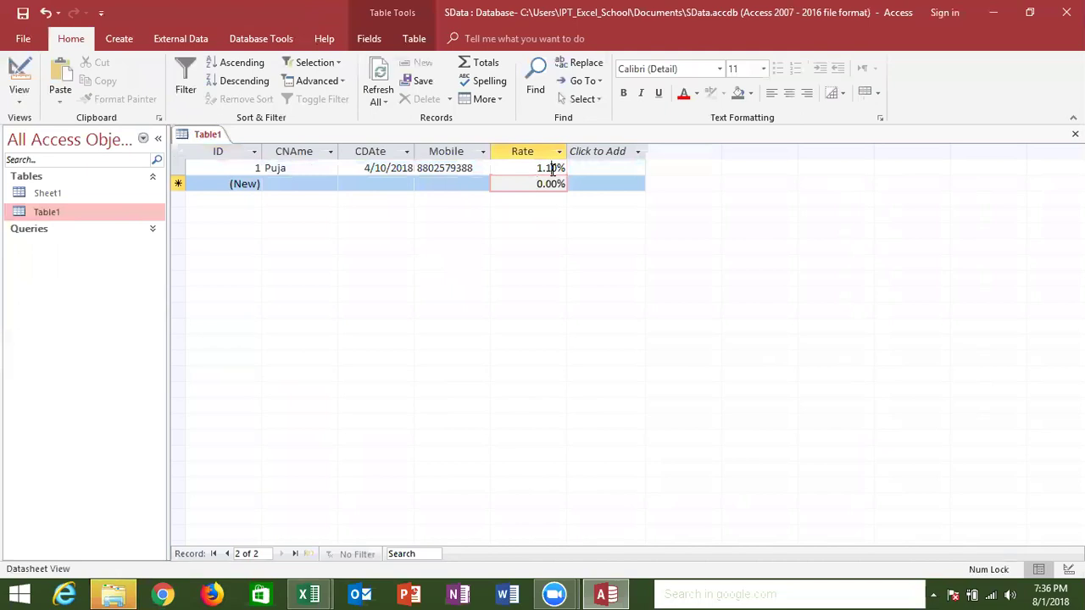
left_click(552, 168)
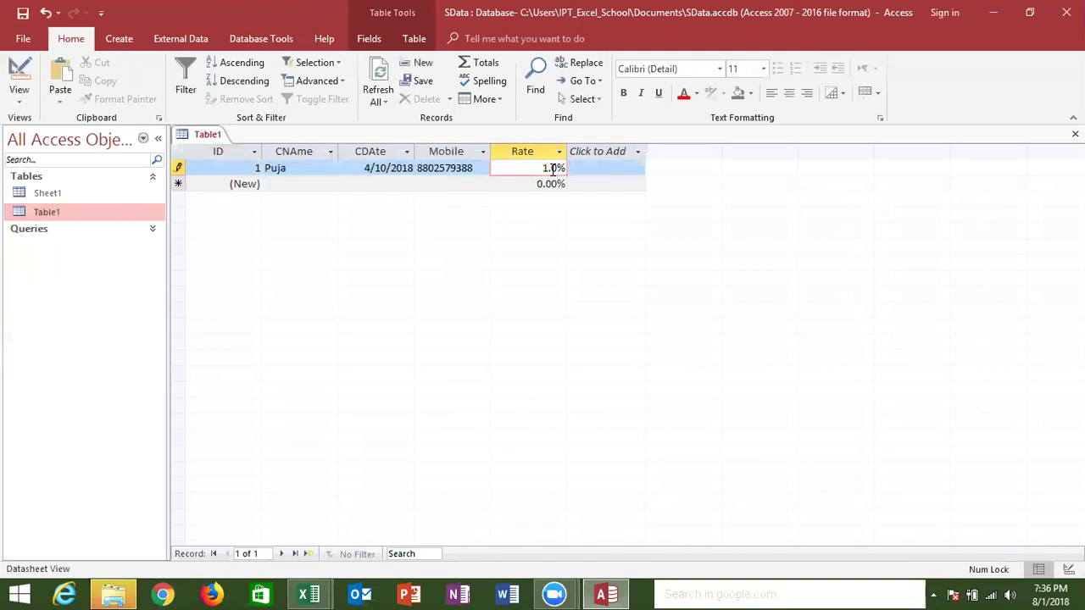
type("0")
left_click(548, 181)
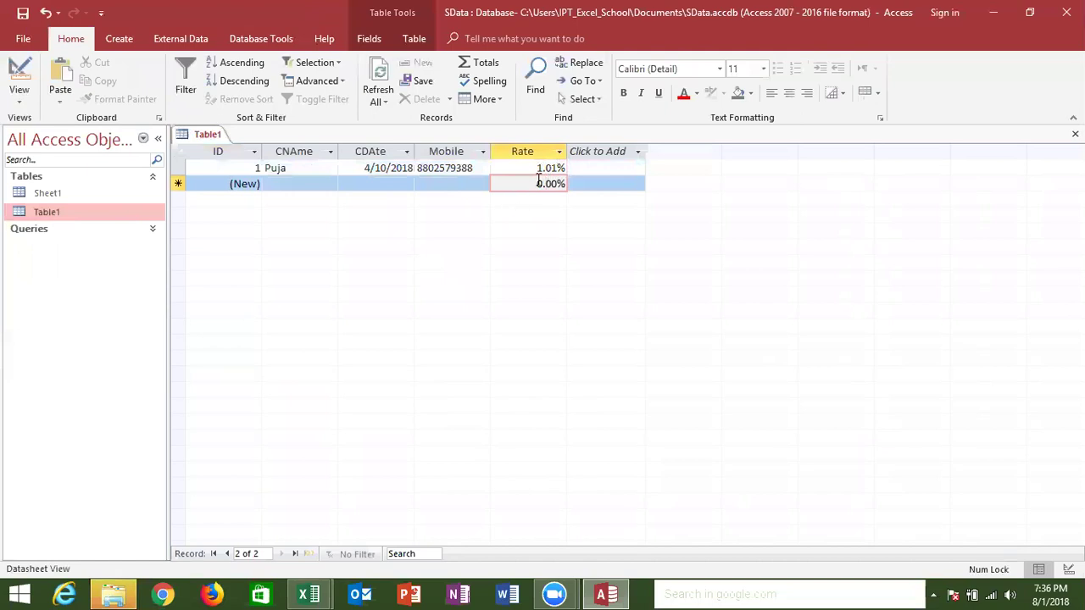
double_click(551, 183)
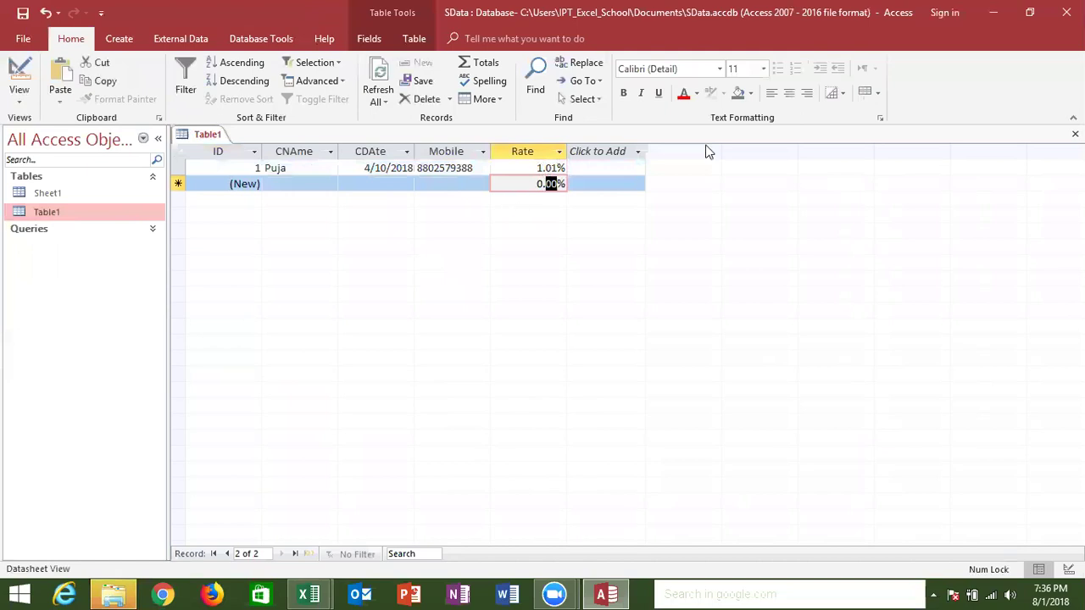
left_click(1075, 133)
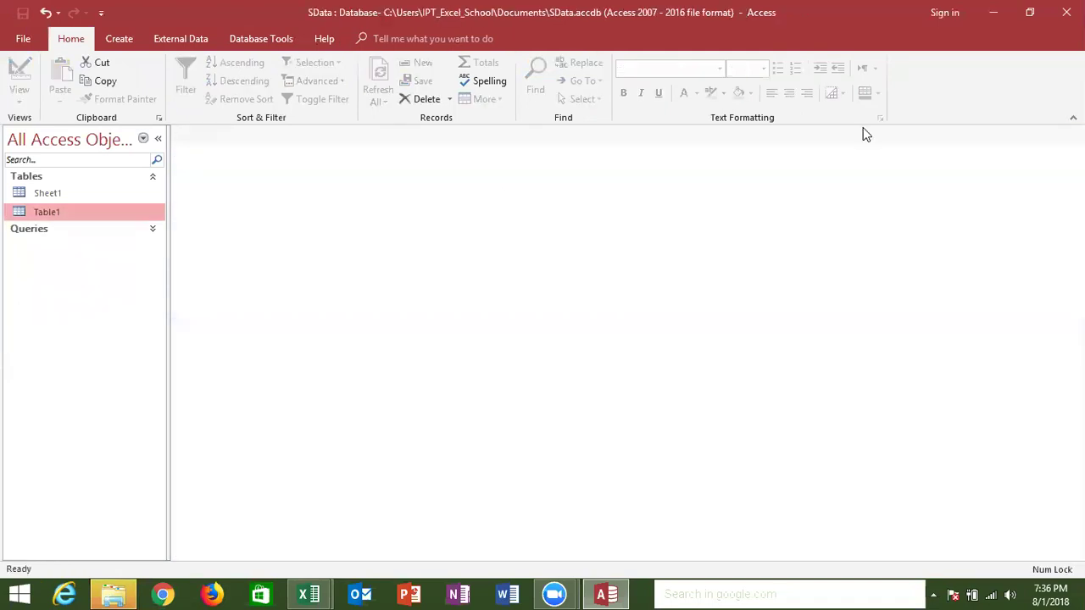
right_click(95, 218)
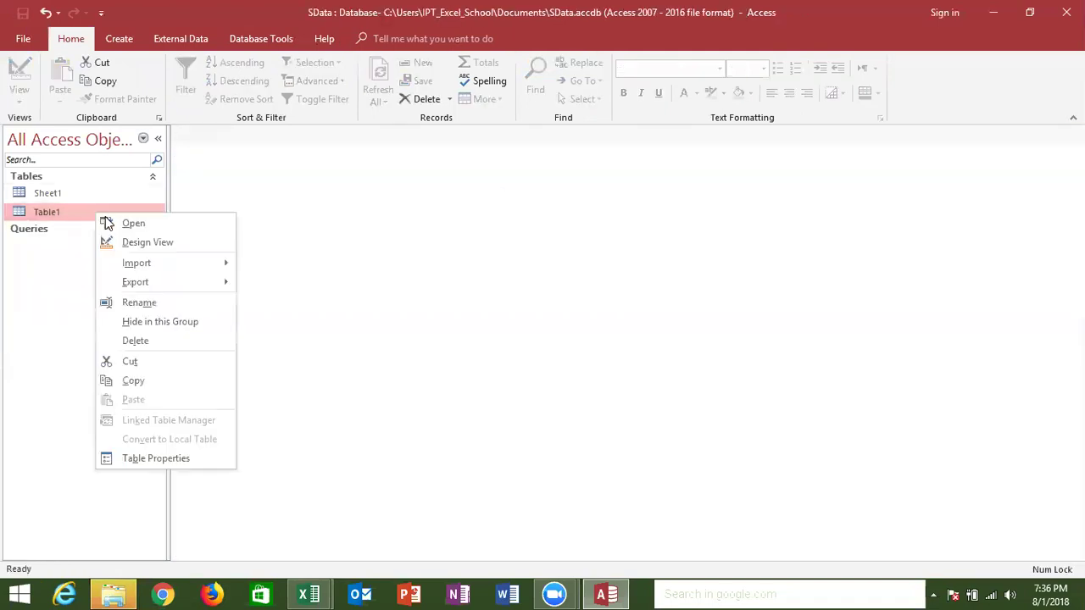
left_click(127, 239)
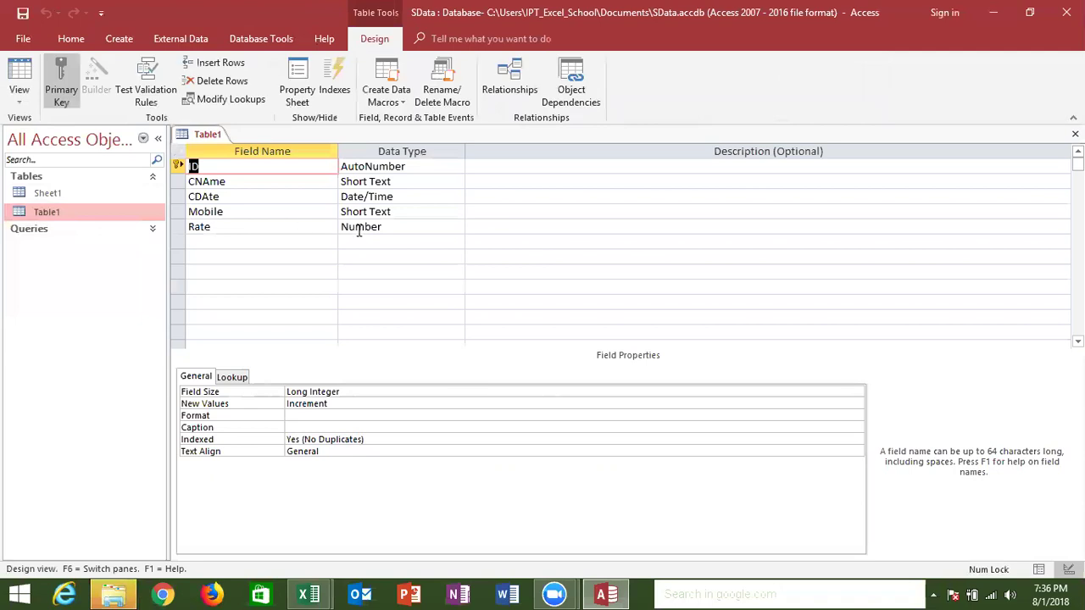
left_click(357, 228)
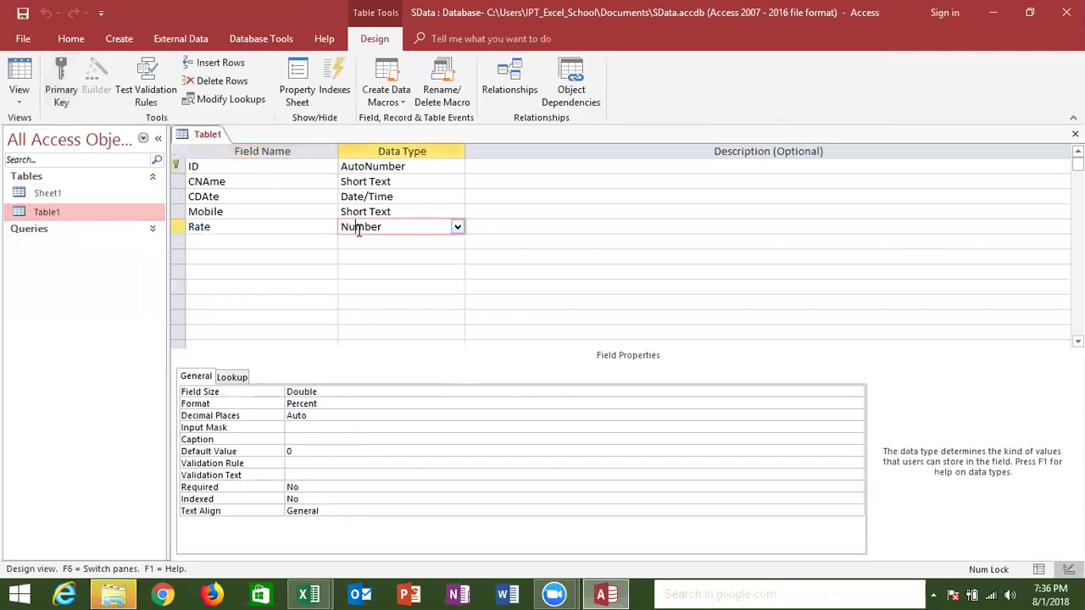
left_click(300, 390)
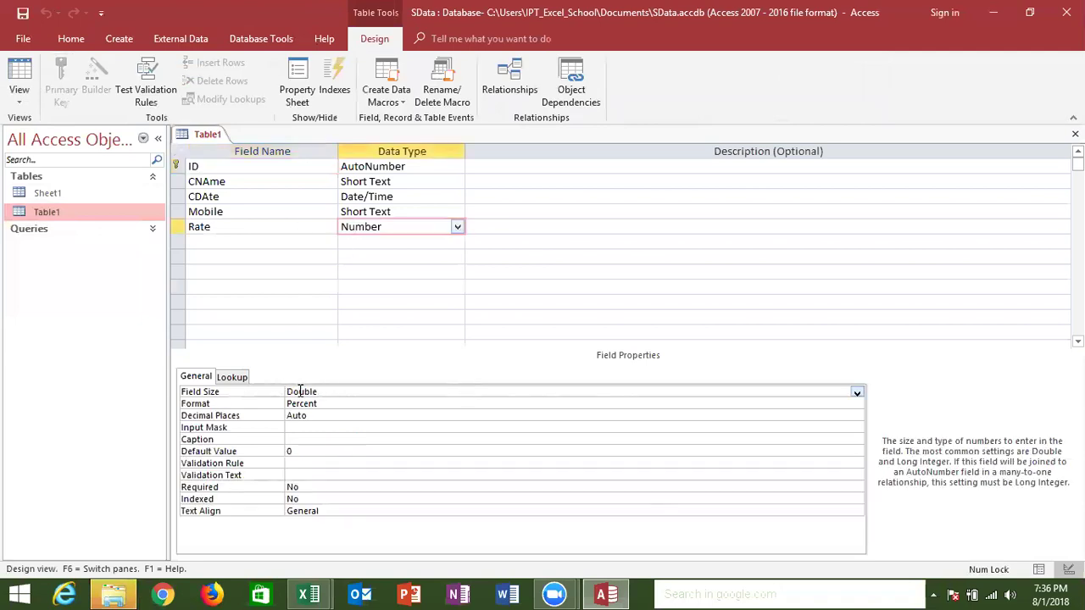
left_click(282, 389)
left_click(297, 404)
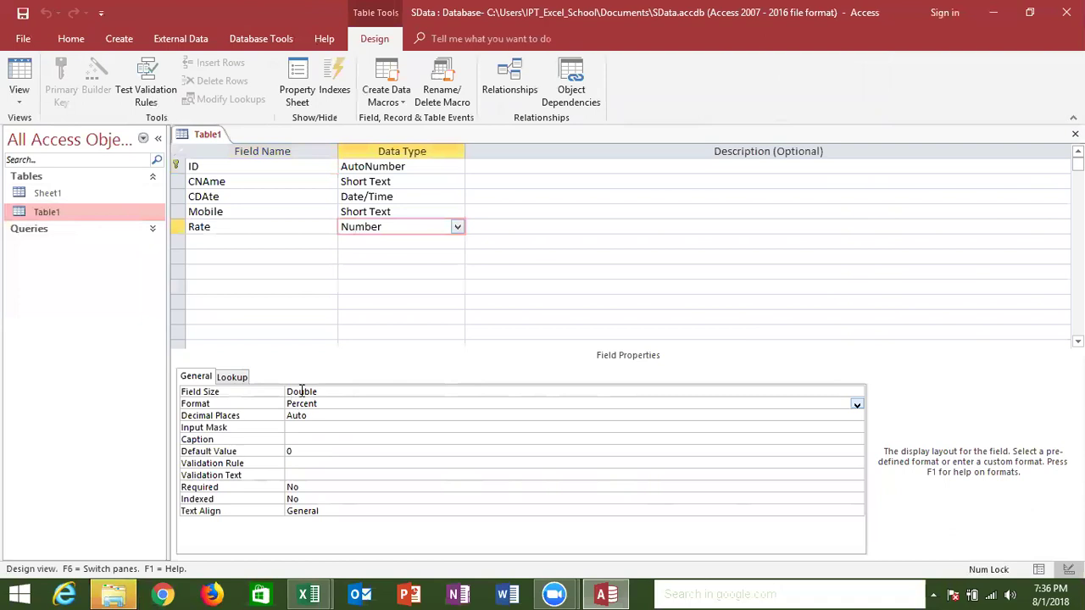
double_click(302, 390)
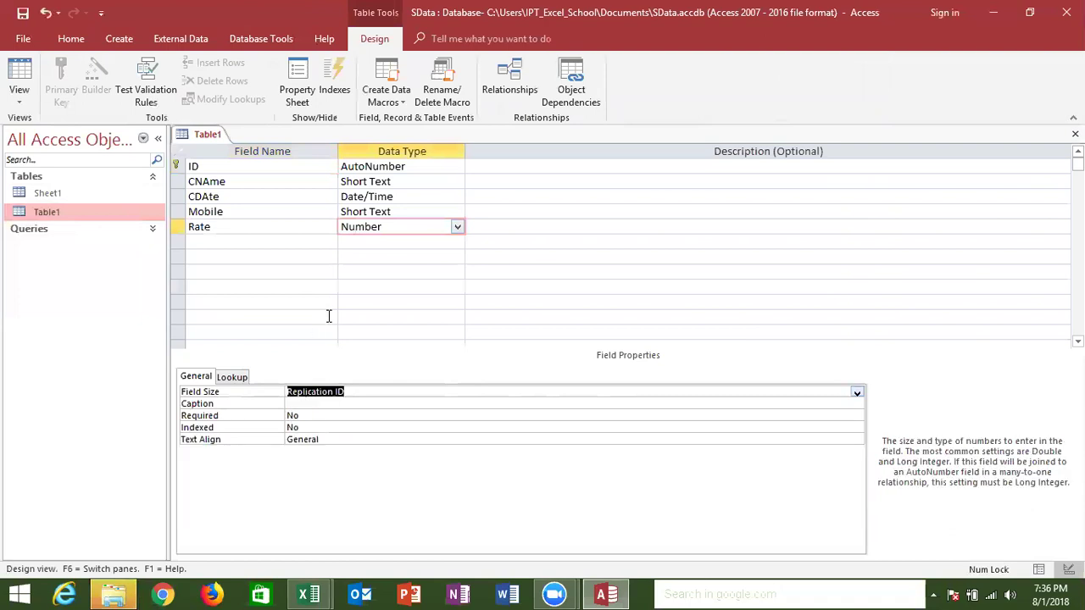
left_click(300, 319)
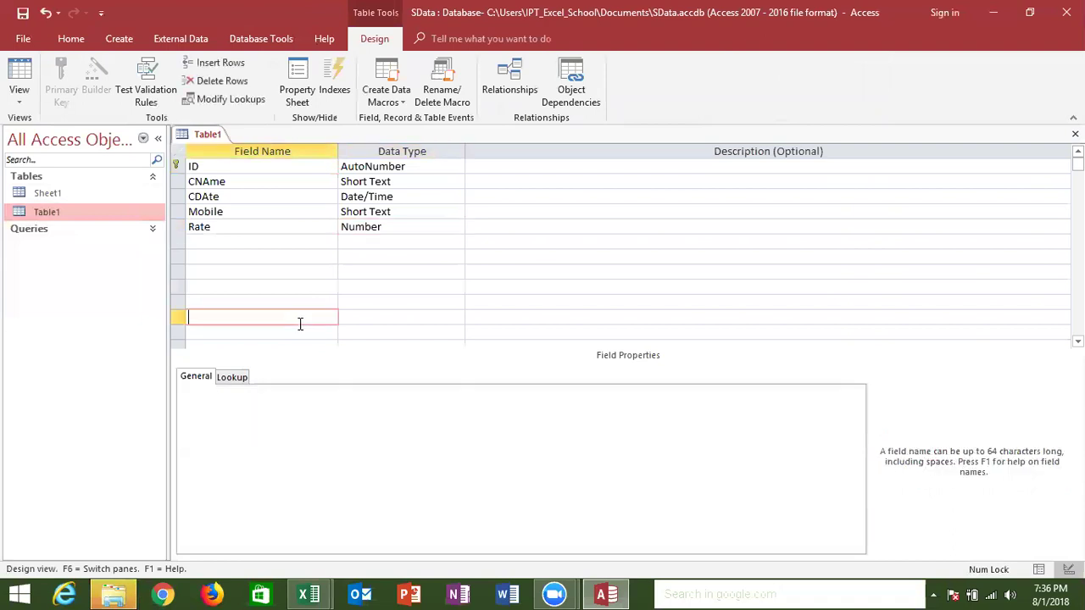
left_click(442, 229)
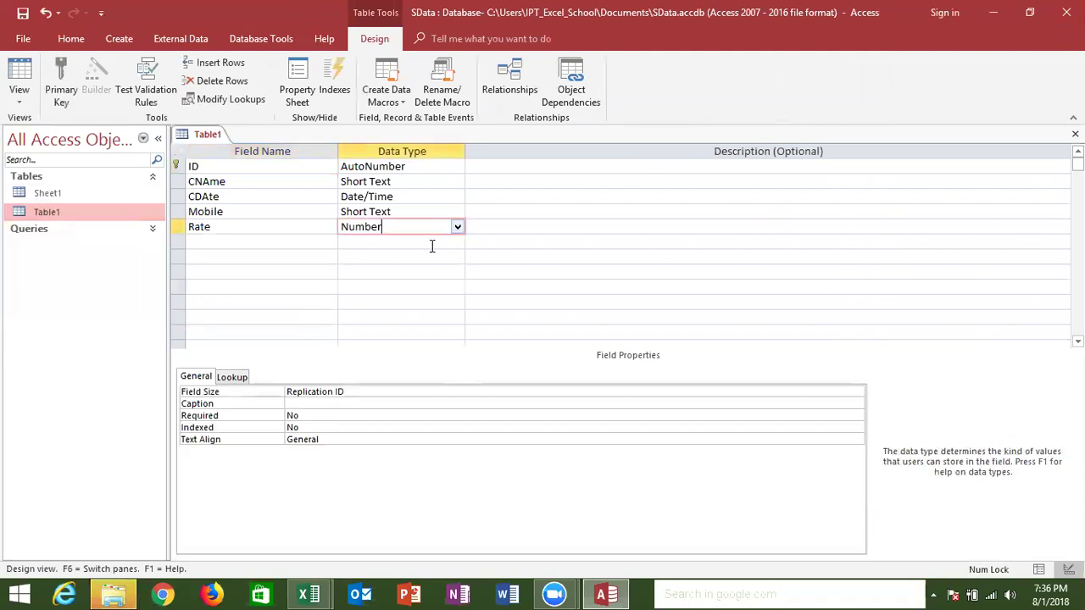
left_click(218, 379)
left_click(207, 379)
left_click(1075, 134)
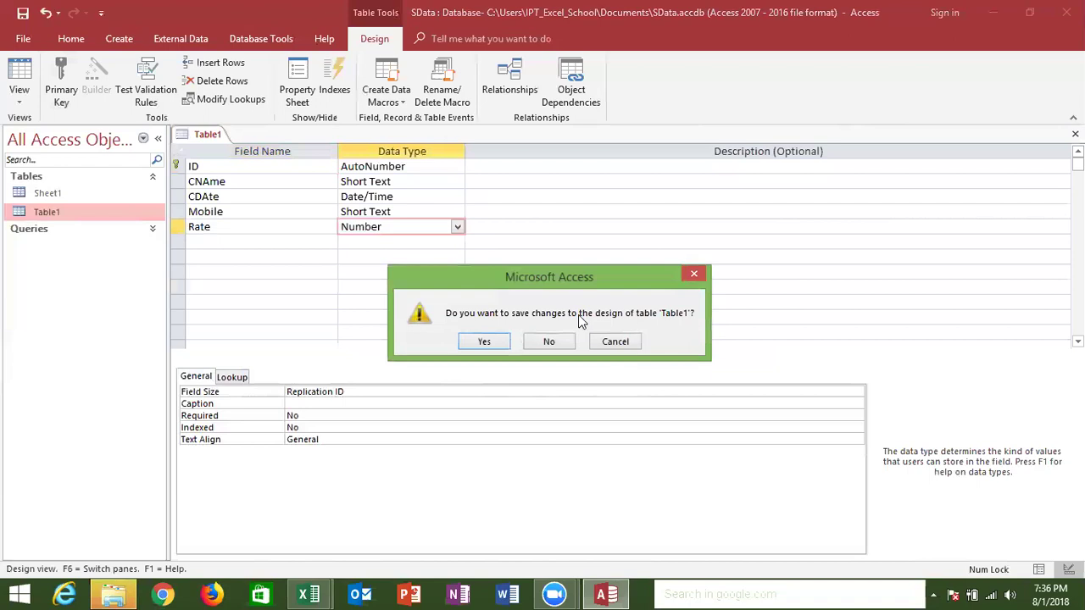
left_click(565, 341)
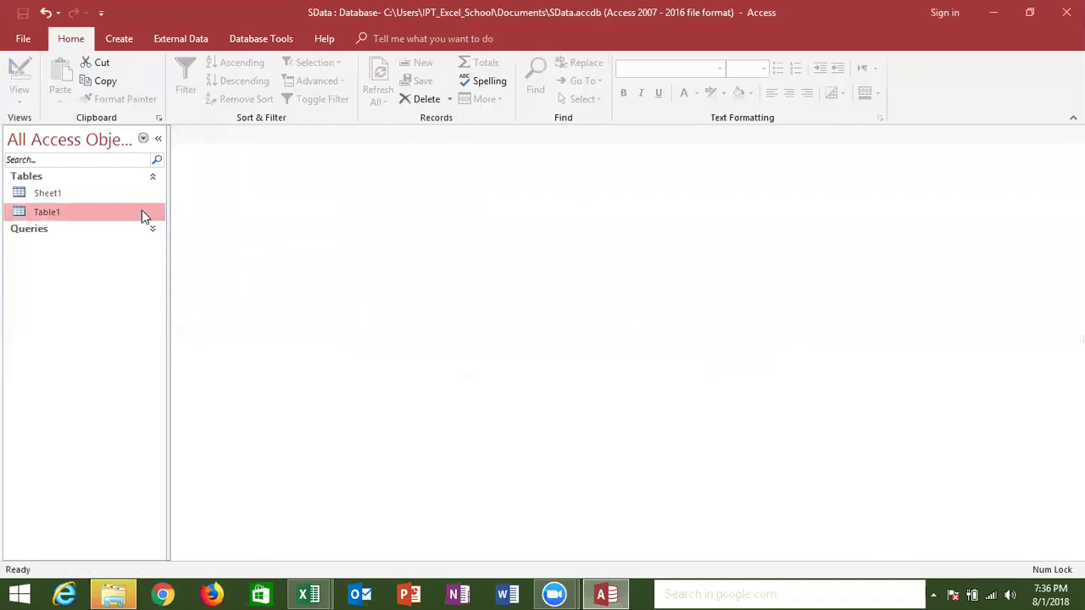
Step: Reopen Table1 in Design View and select the Rate field
right_click(144, 216)
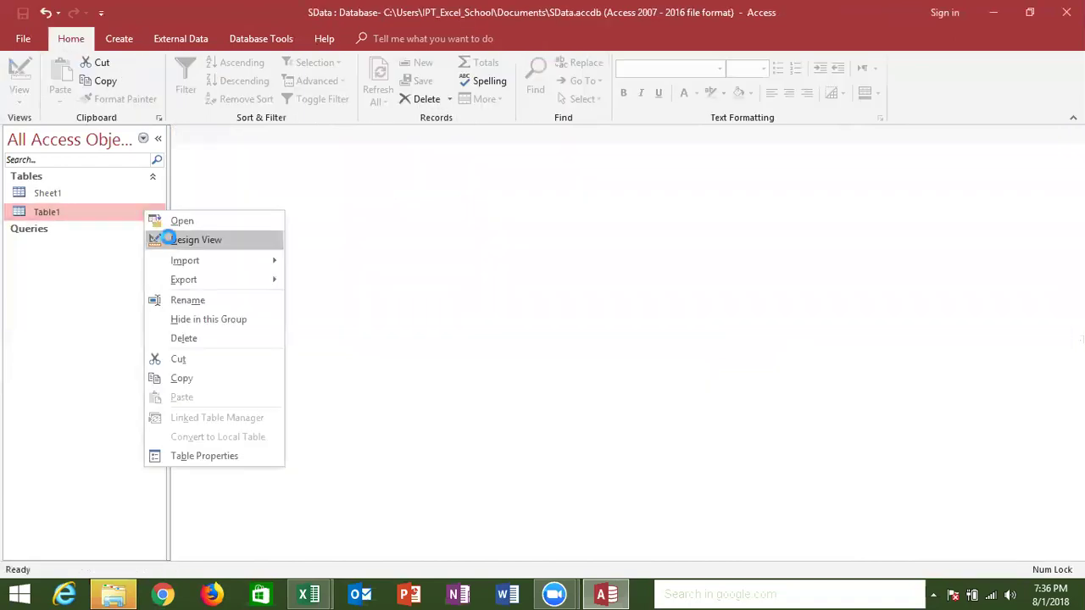
left_click(168, 238)
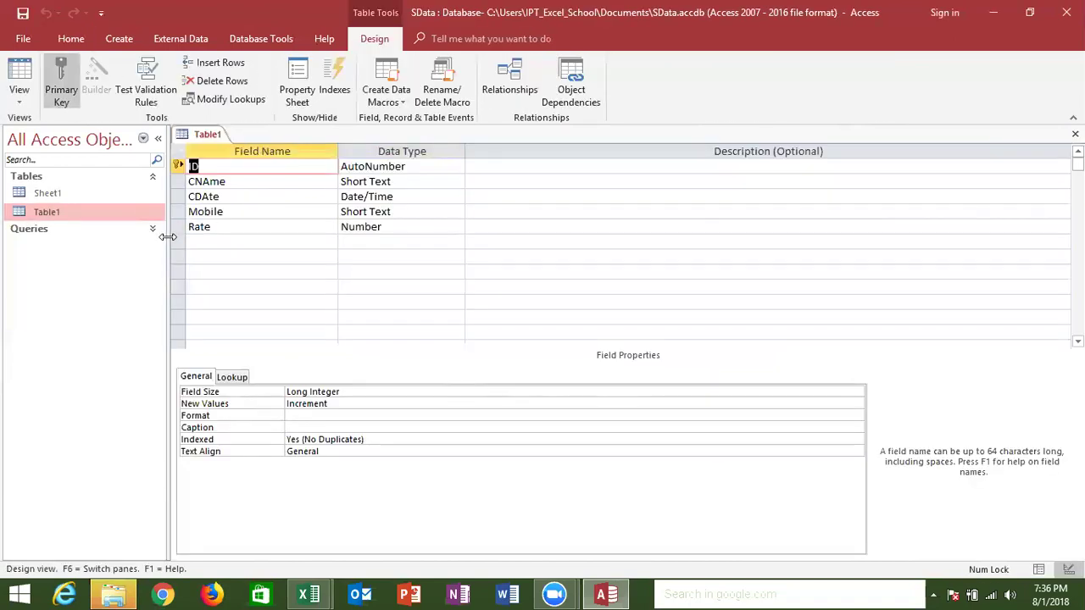
left_click(354, 226)
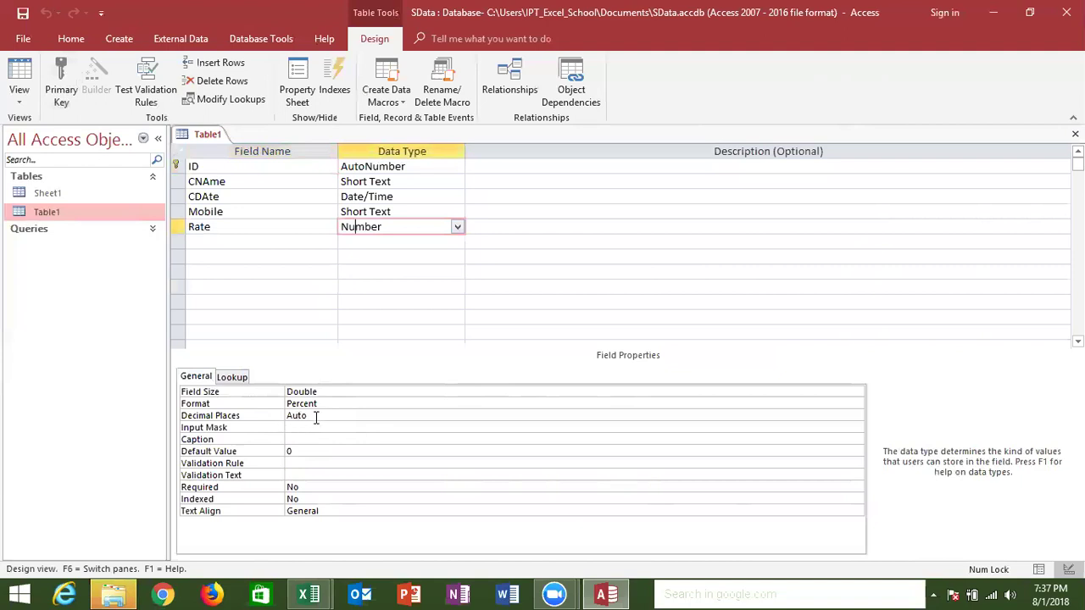
Step: Try 5 decimal places for Rate, revert to Auto, and close the design
left_click(312, 417)
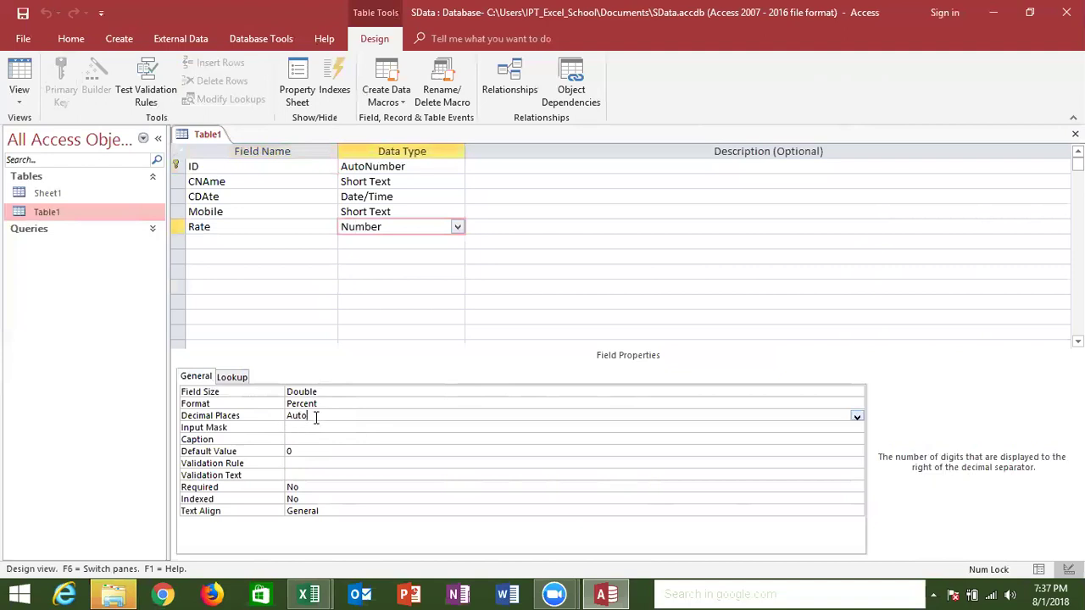
left_click(856, 419)
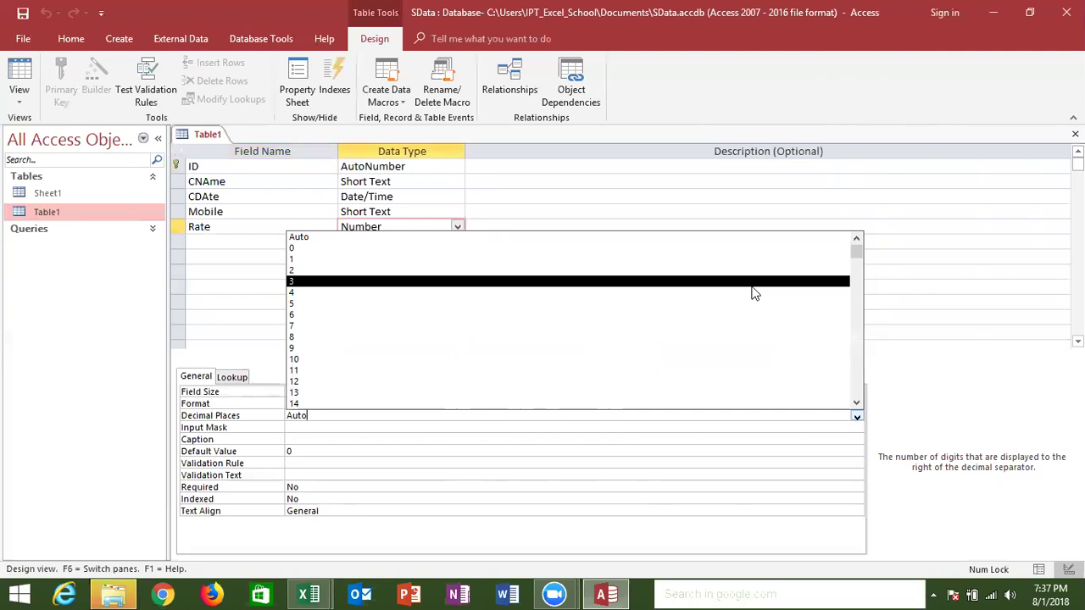
type("1")
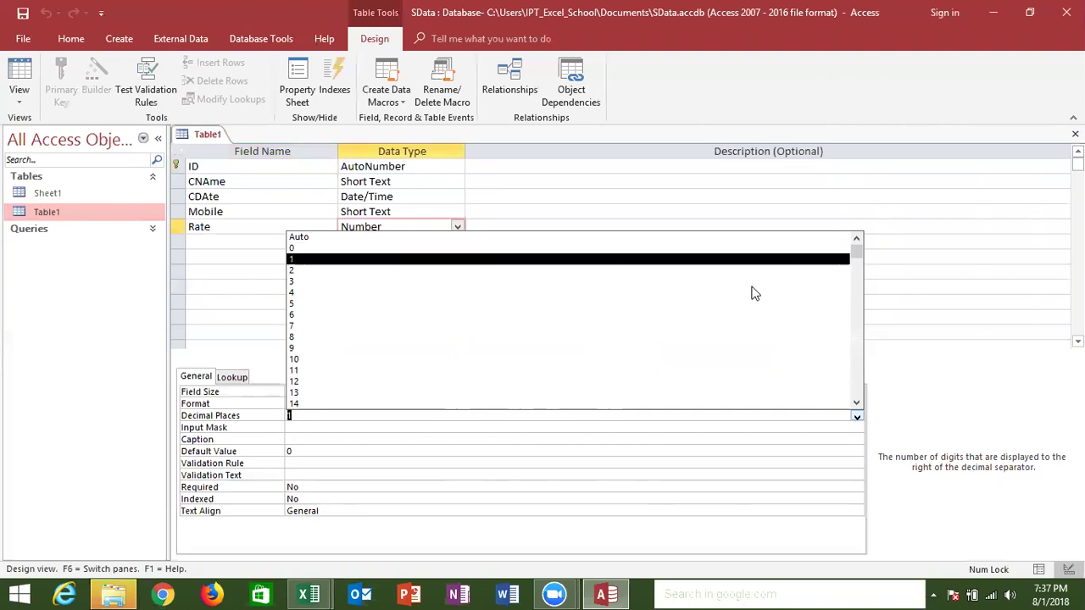
key("Down")
key("Down")
key("Down")
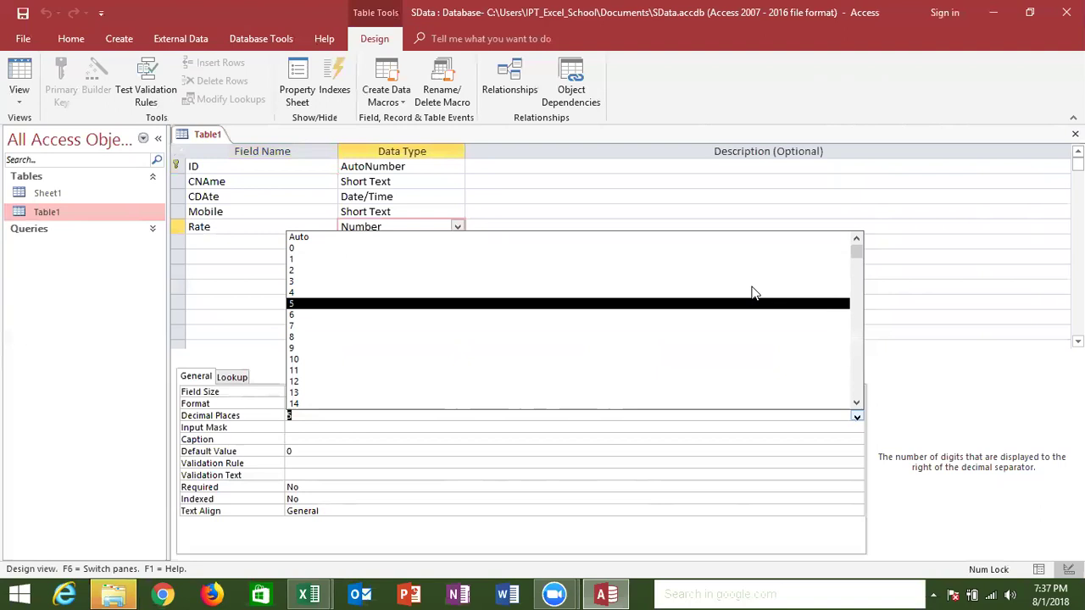
key("Up")
key("Up")
key("Up")
key("Up")
key("Up")
key("Return")
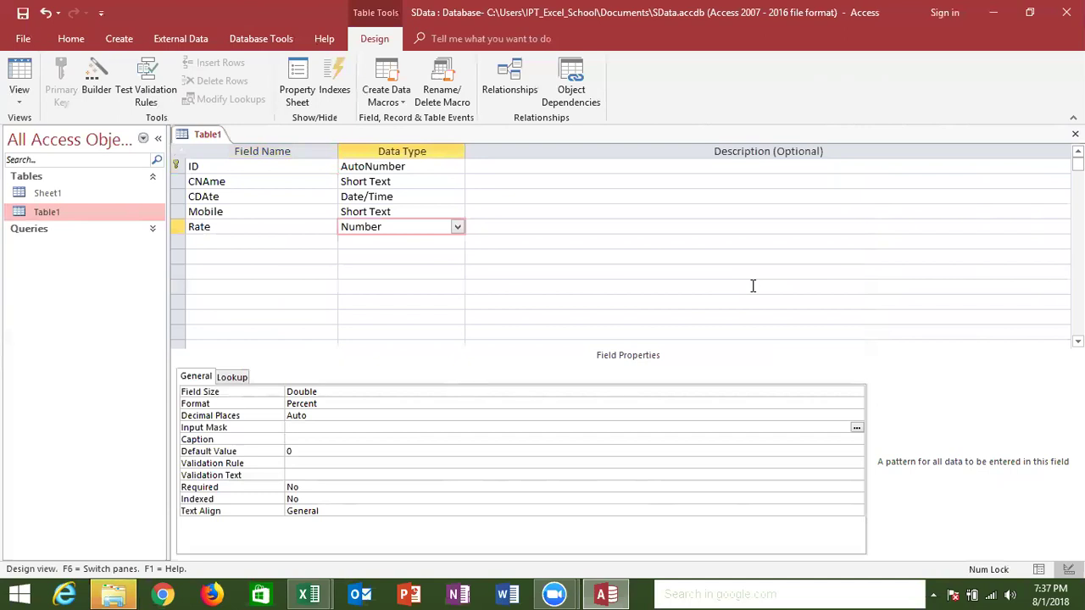
left_click(1075, 134)
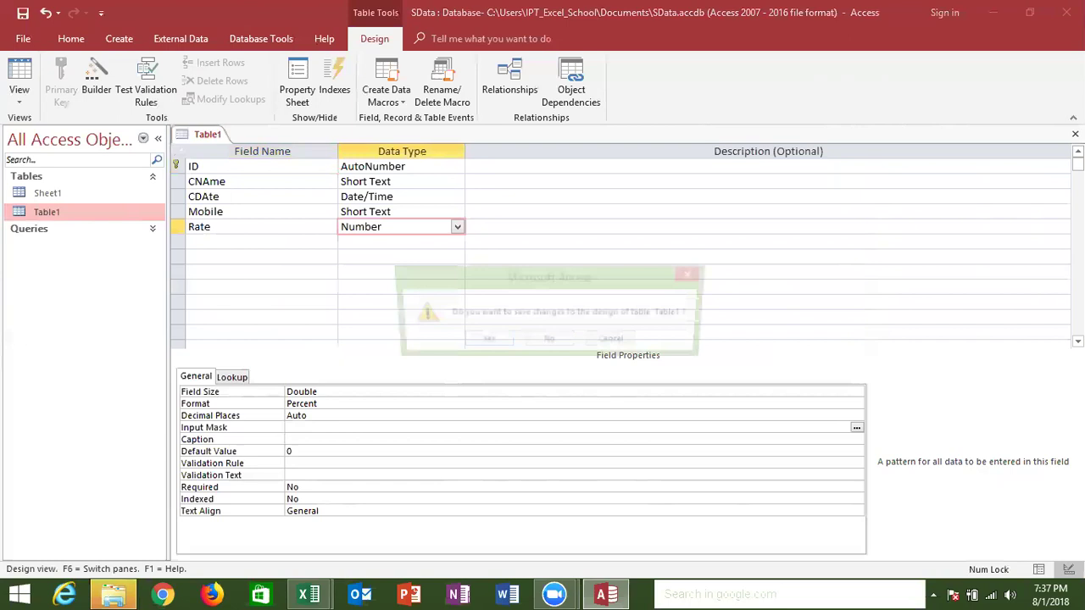
Step: Dismiss the save prompt, open Table1's data and enter Rate 1.0001 in the new record
left_click(505, 347)
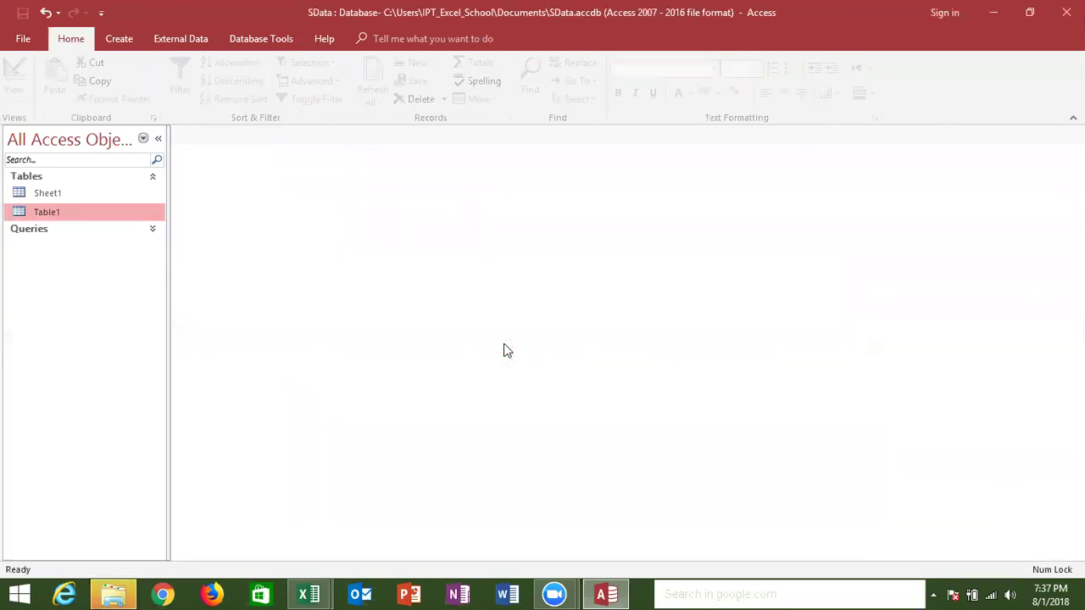
double_click(113, 217)
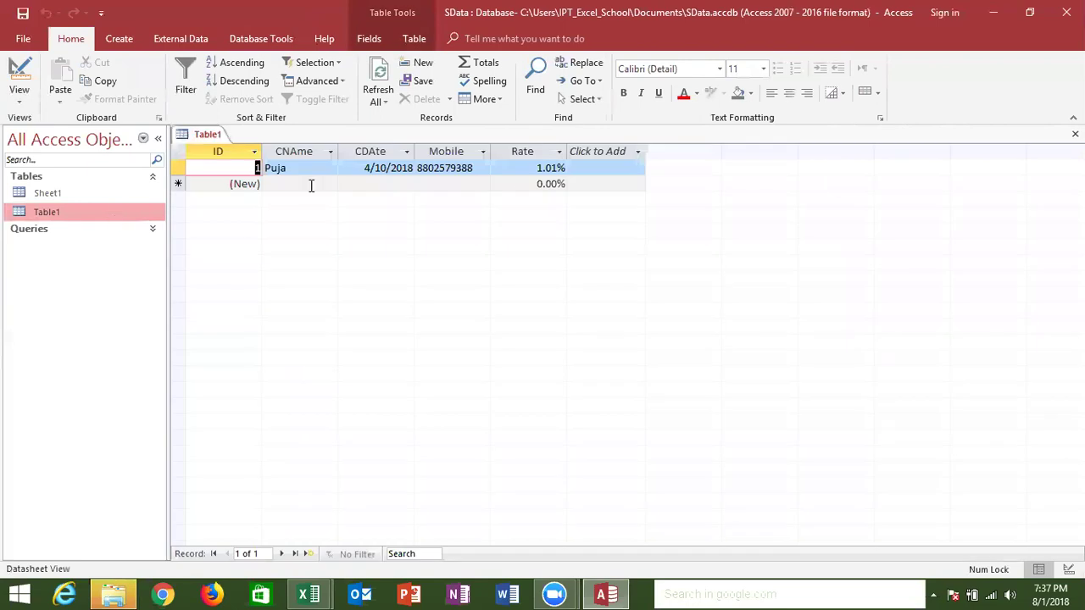
left_click(528, 186)
left_click(527, 187)
key("Delete")
key("Delete")
key("Delete")
key("Delete")
key("Delete")
type("1")
type(".")
type("00")
type("01")
Step: Commit record 2 and check its Rate shows 1.00% but stores 1.0001%
left_click(536, 199)
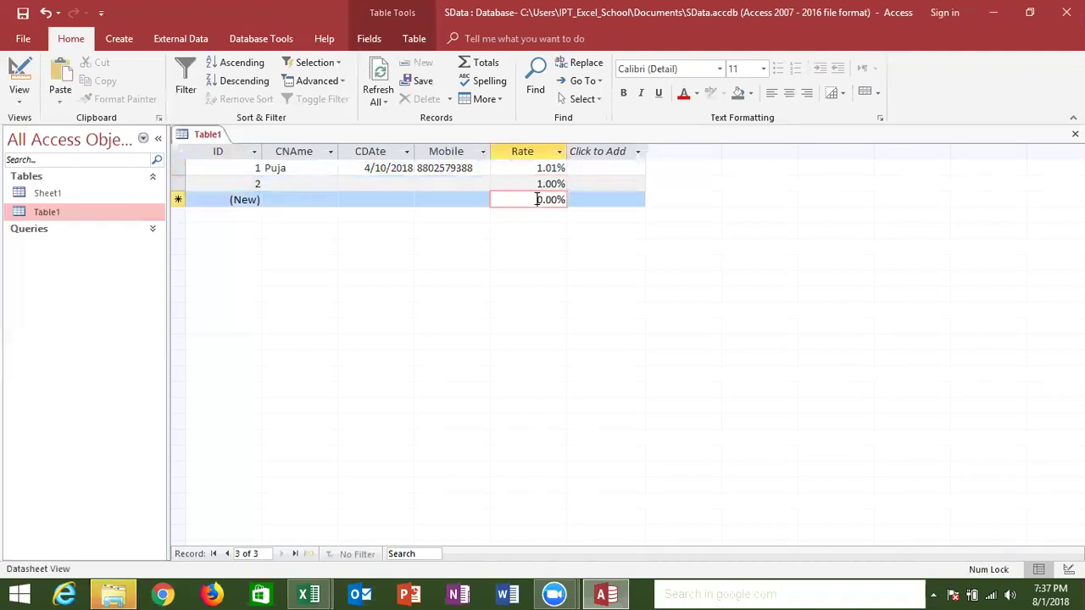
left_click_drag(535, 184, 555, 184)
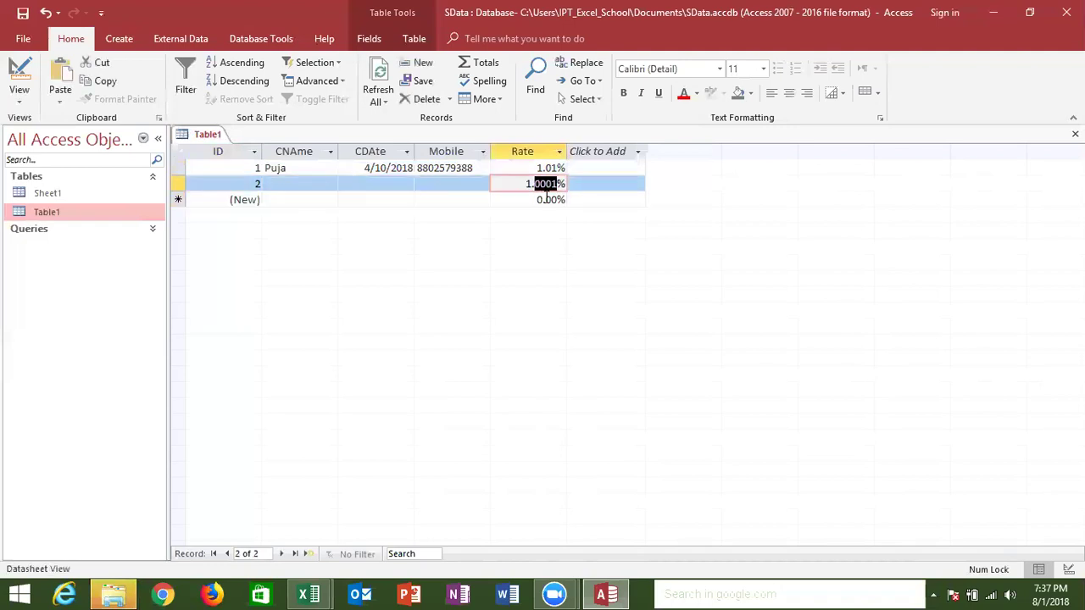
left_click(545, 199)
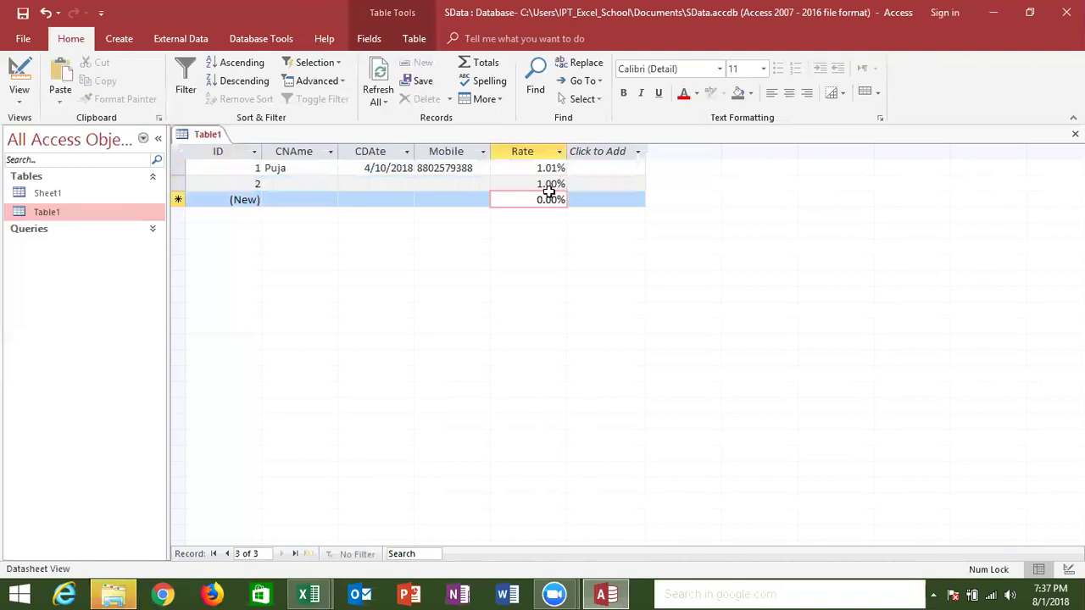
left_click(551, 184)
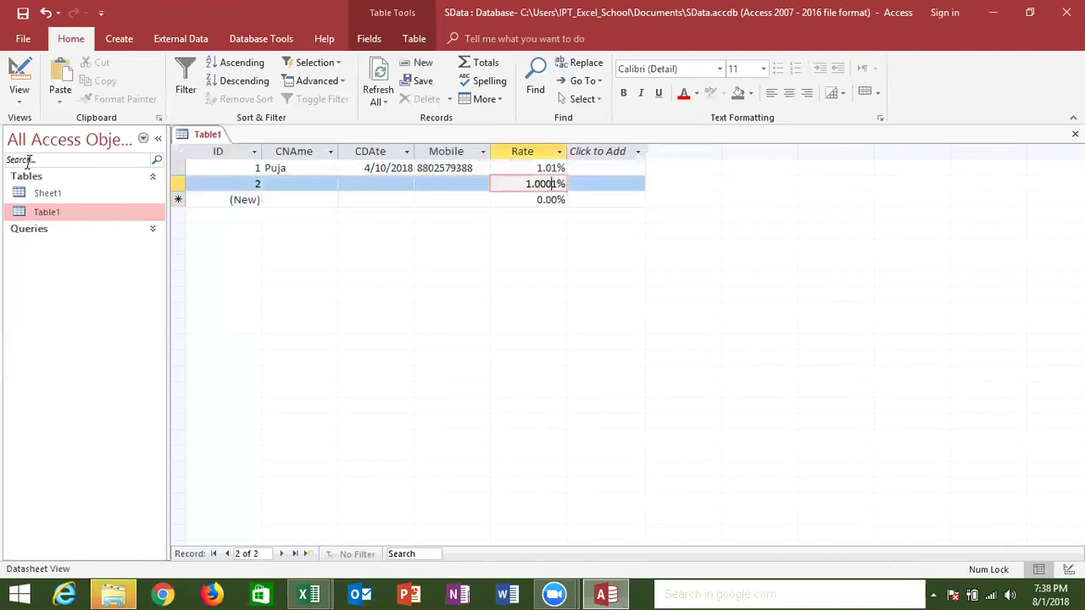
Step: Open Table1's design, set Rate's Decimal Places to 5, and save the design changes
right_click(90, 216)
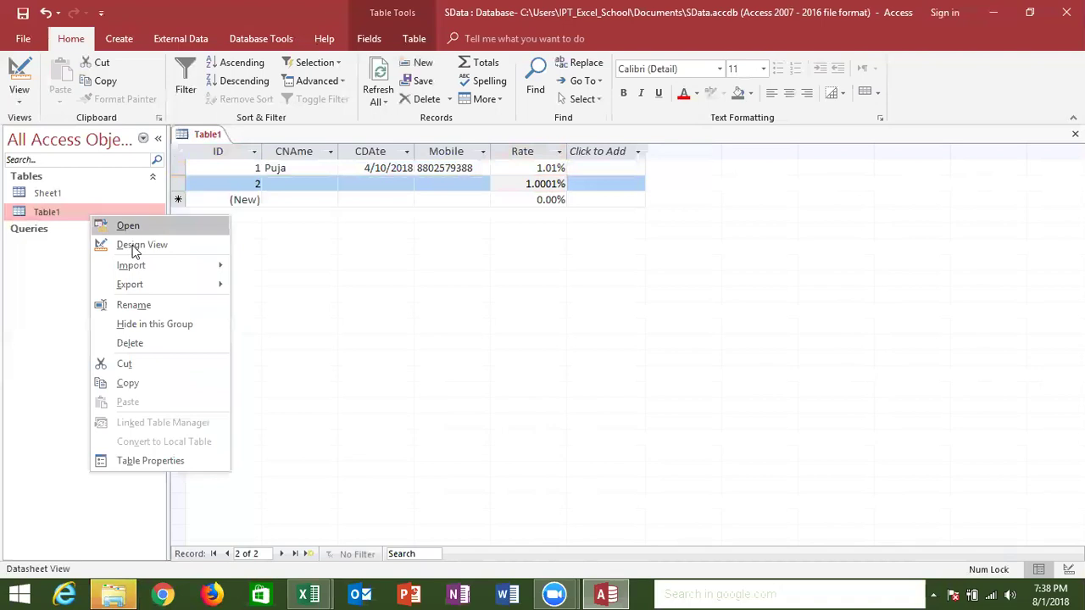
left_click(132, 244)
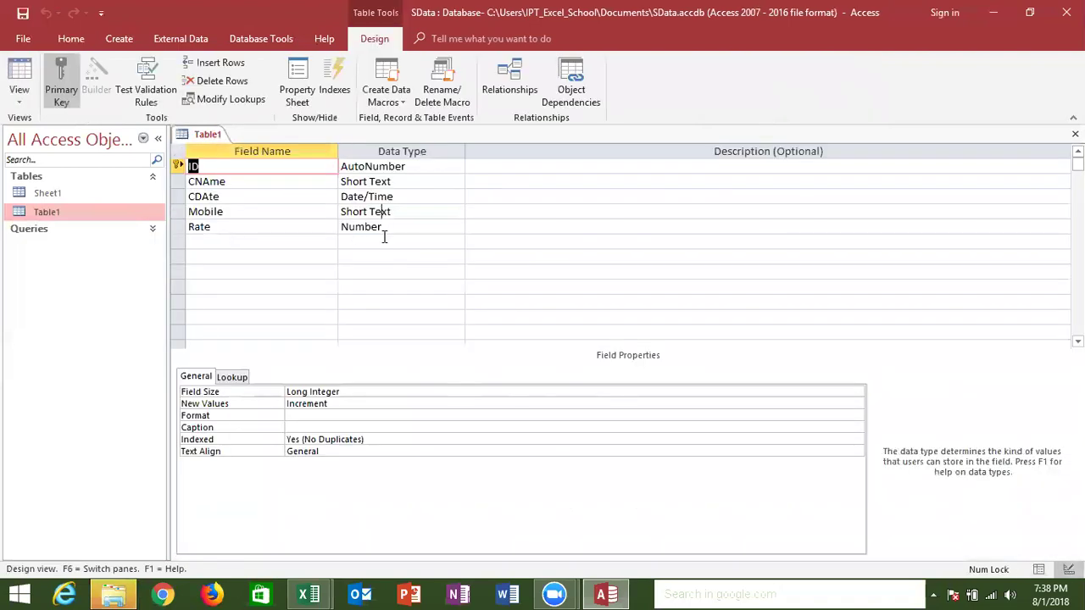
left_click(381, 212)
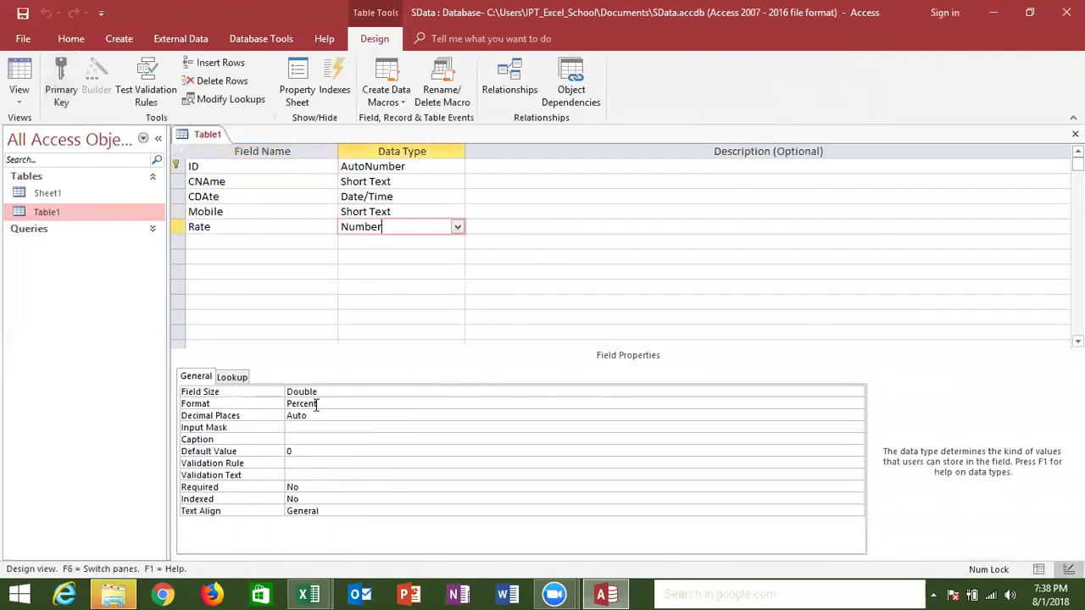
left_click(312, 415)
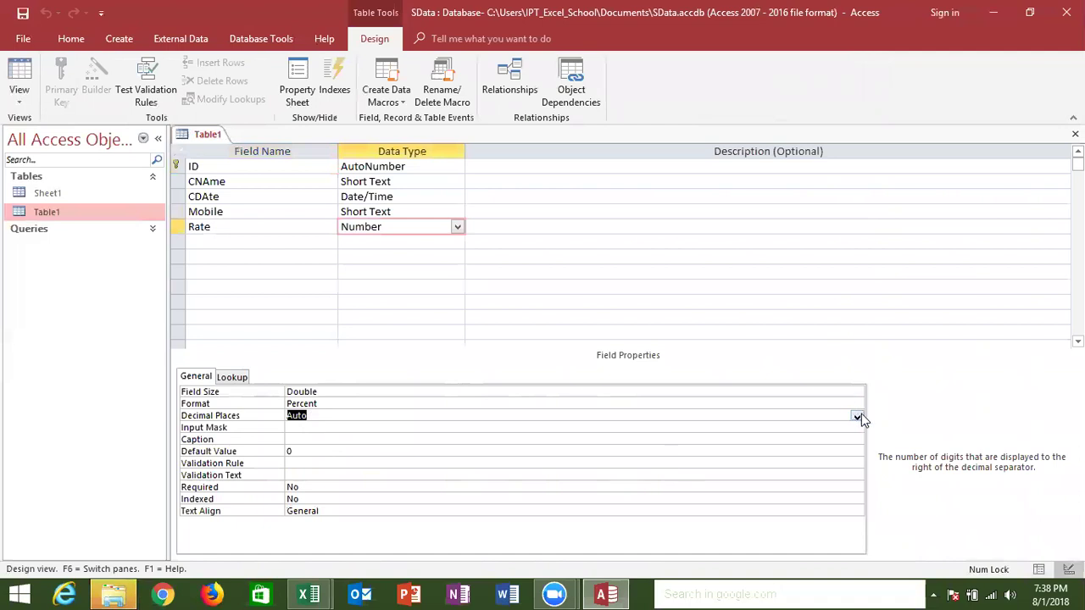
left_click(857, 417)
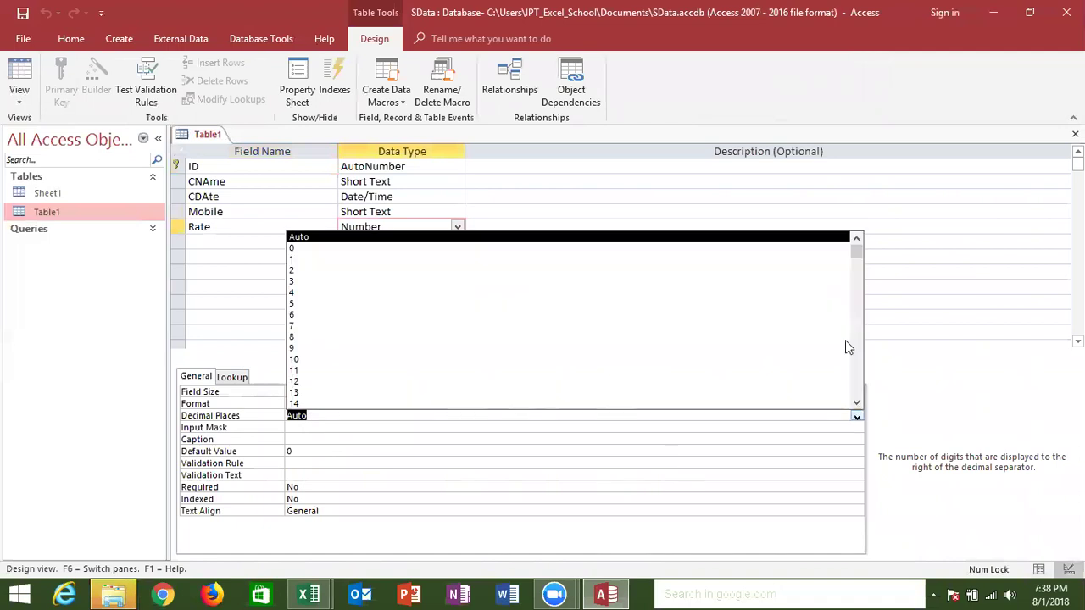
left_click(797, 303)
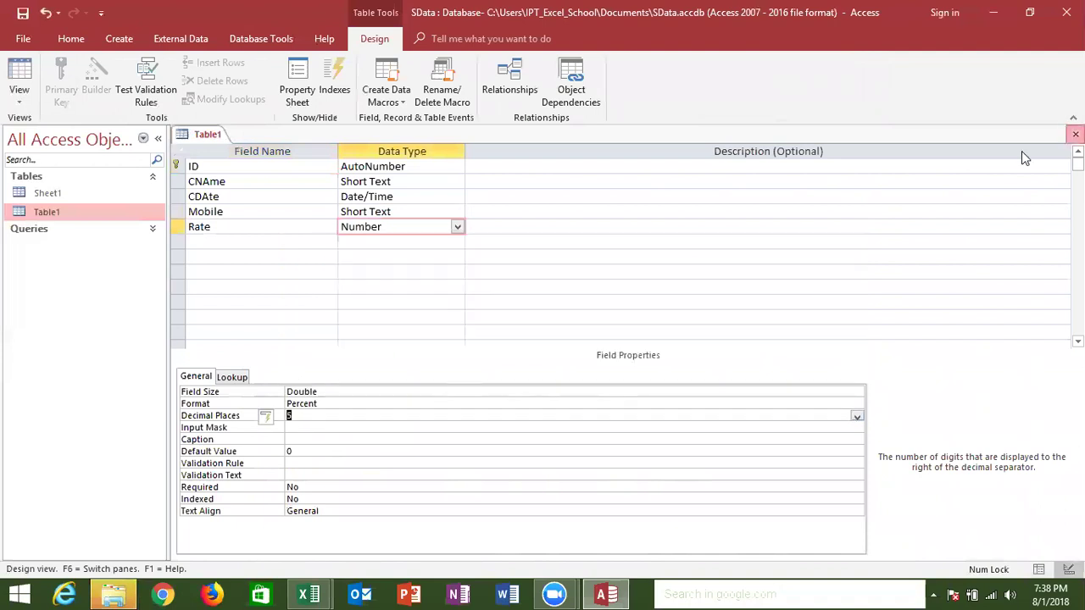
left_click(1075, 134)
left_click(484, 341)
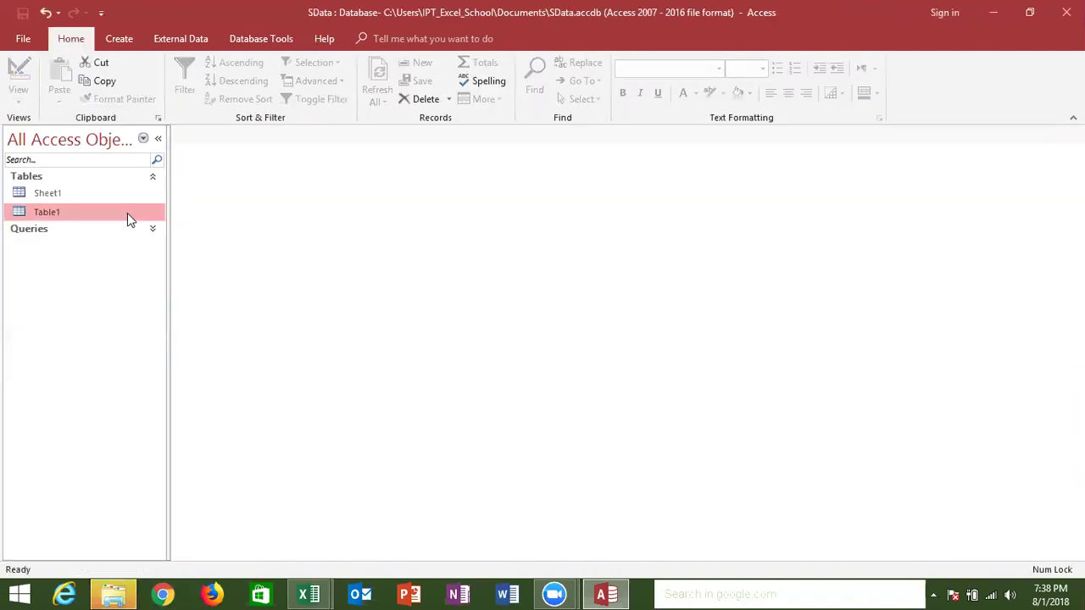
Step: Enter 1.00001 as record 1's Rate, commit it, and close the Table1 datasheet
double_click(111, 213)
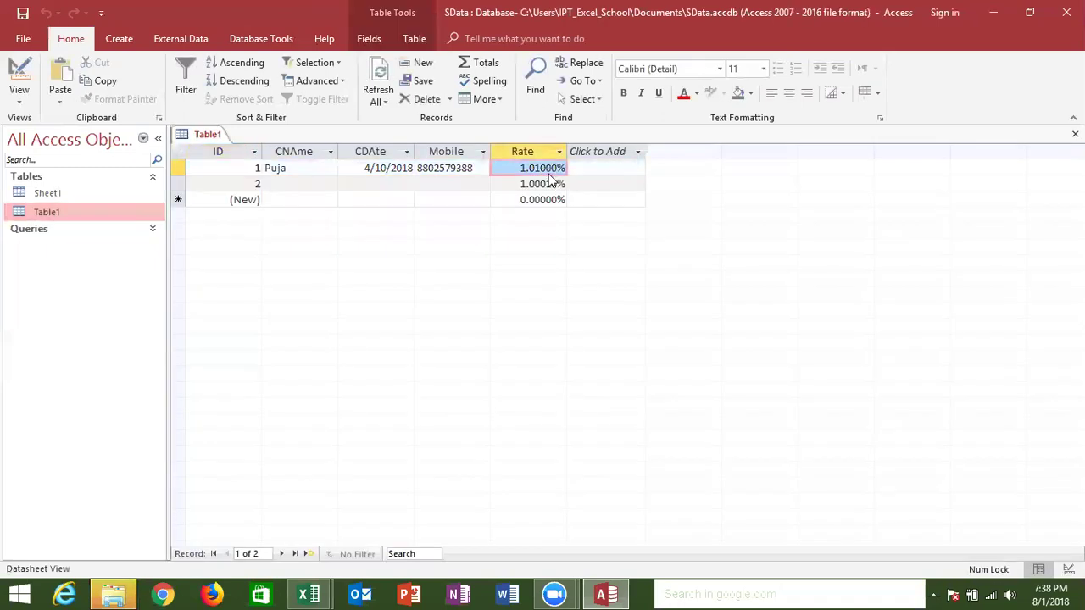
type("1")
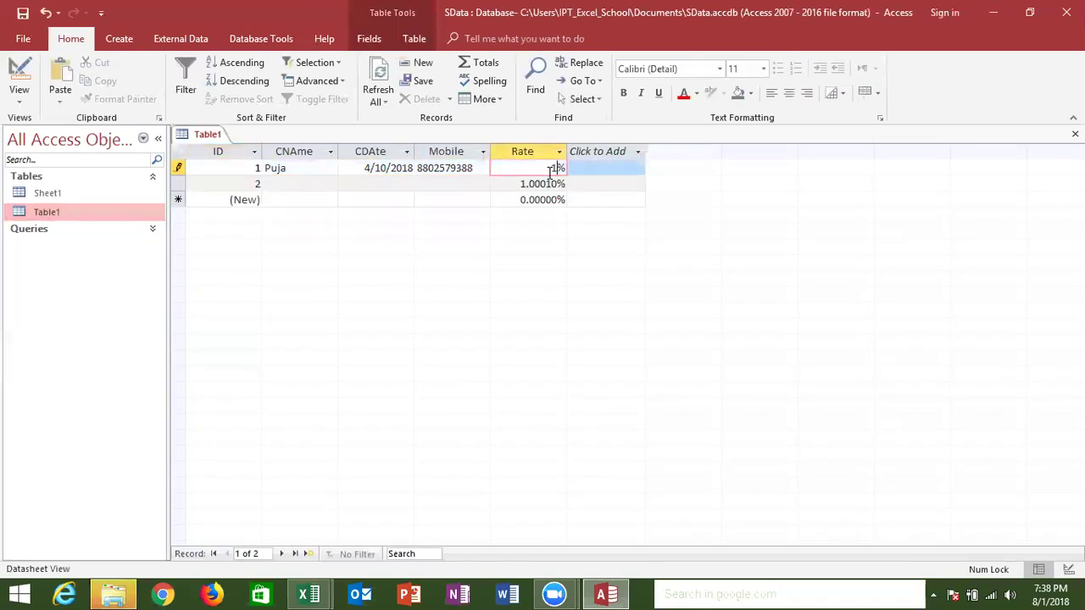
type(".00001")
left_click(548, 184)
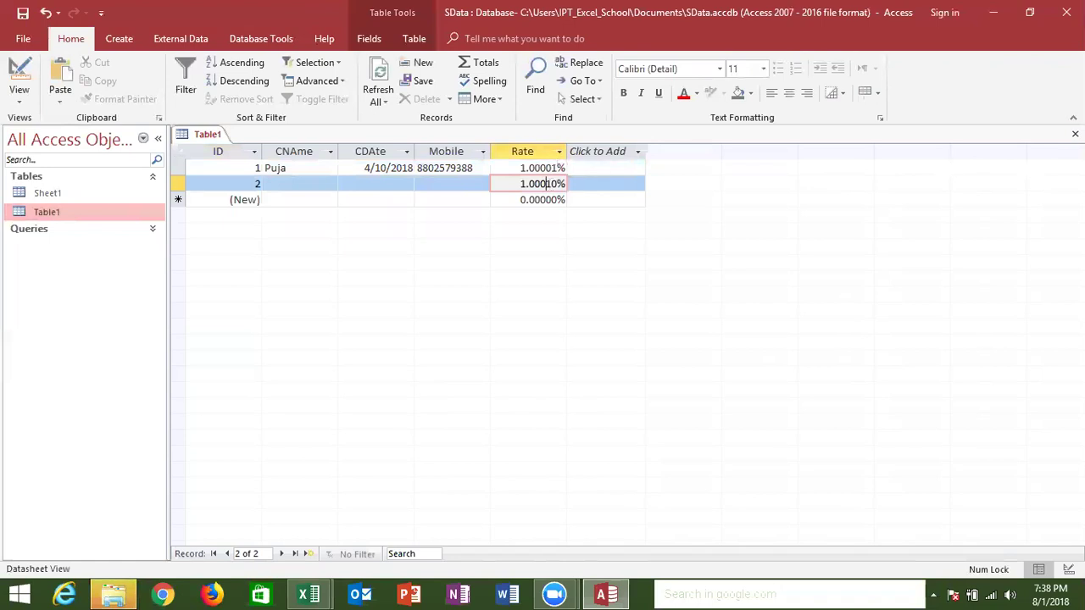
left_click(1074, 134)
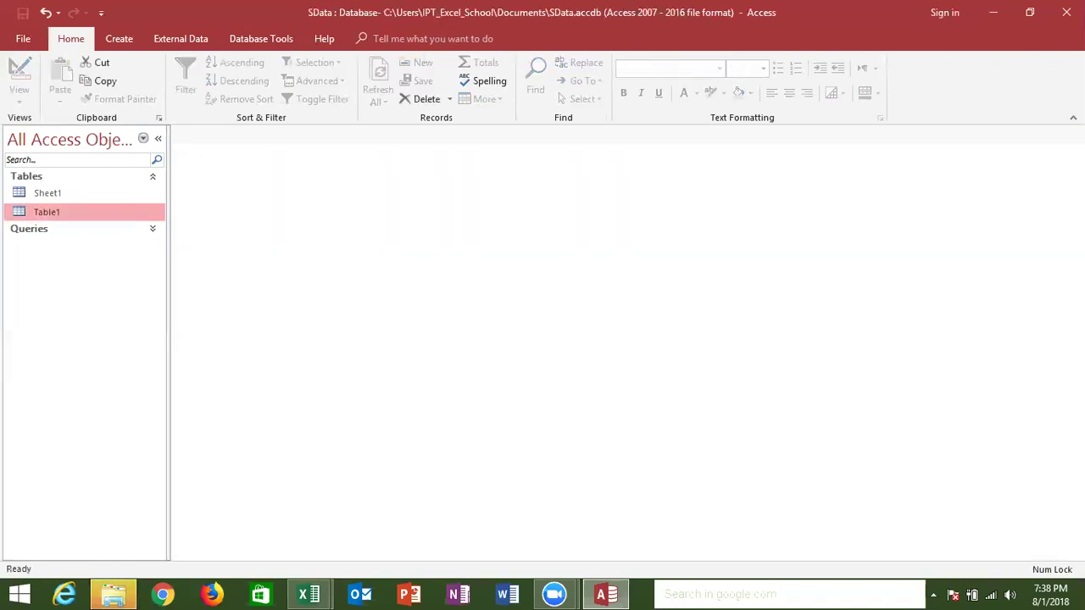